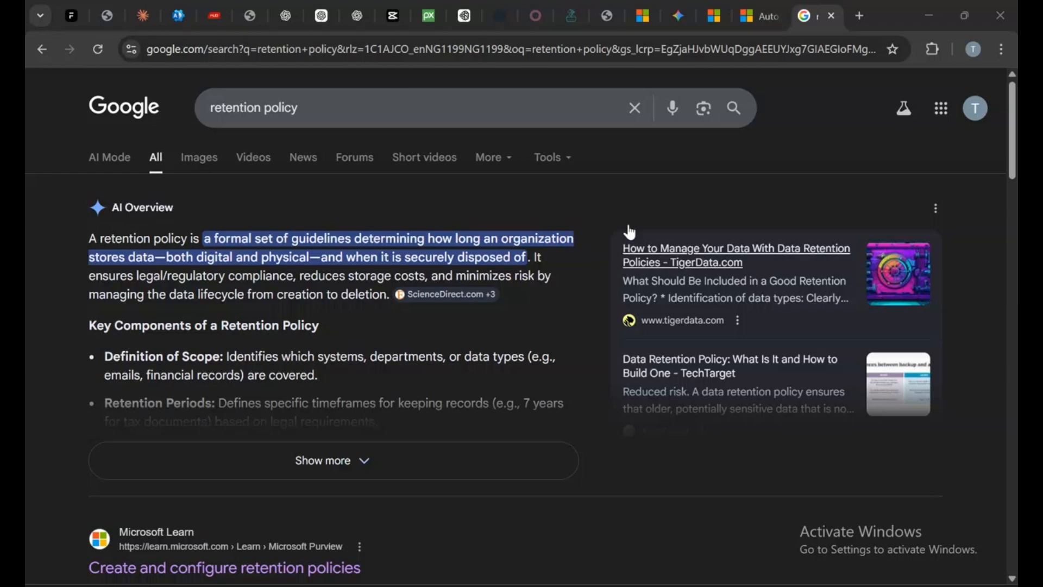
Scroll the retention policy search results and switch to the Microsoft Learn article on creating retention policies
{"action": "mouse_move", "coordinate": [766, 20]}
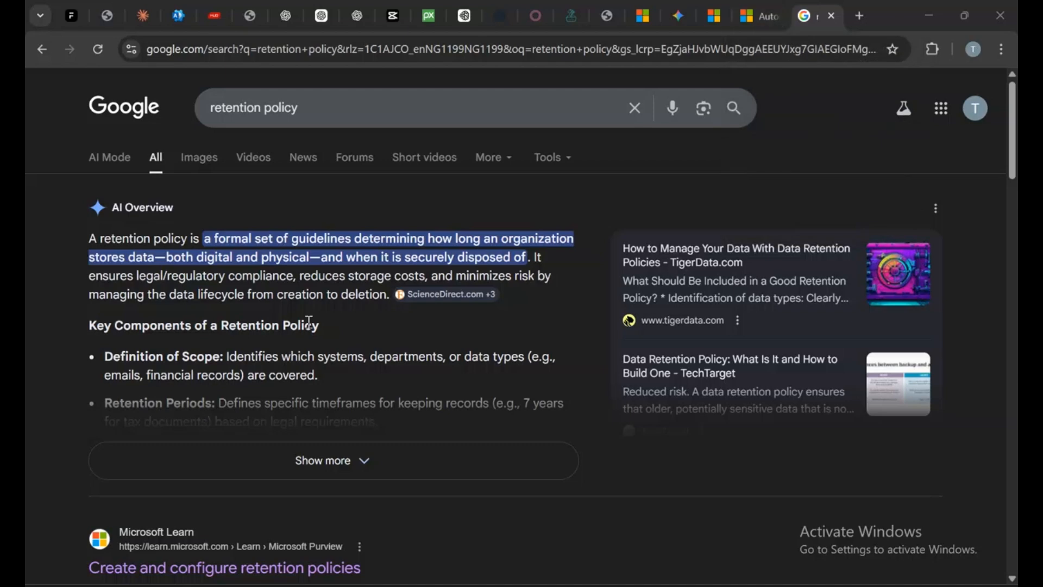
{"action": "scroll", "coordinate": [558, 478], "scroll_direction": "down", "scroll_amount": 4}
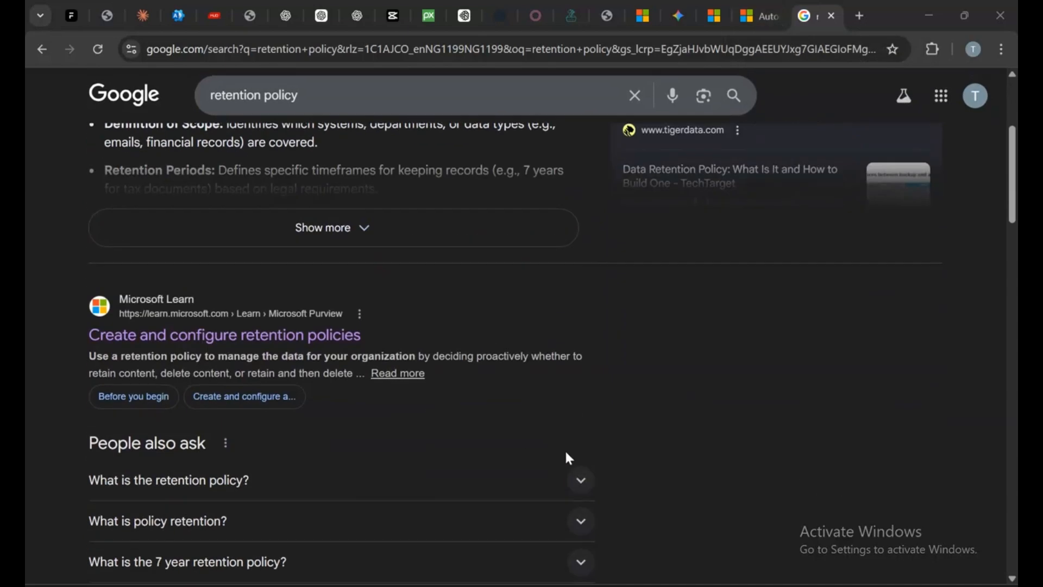
{"action": "left_click", "coordinate": [759, 13]}
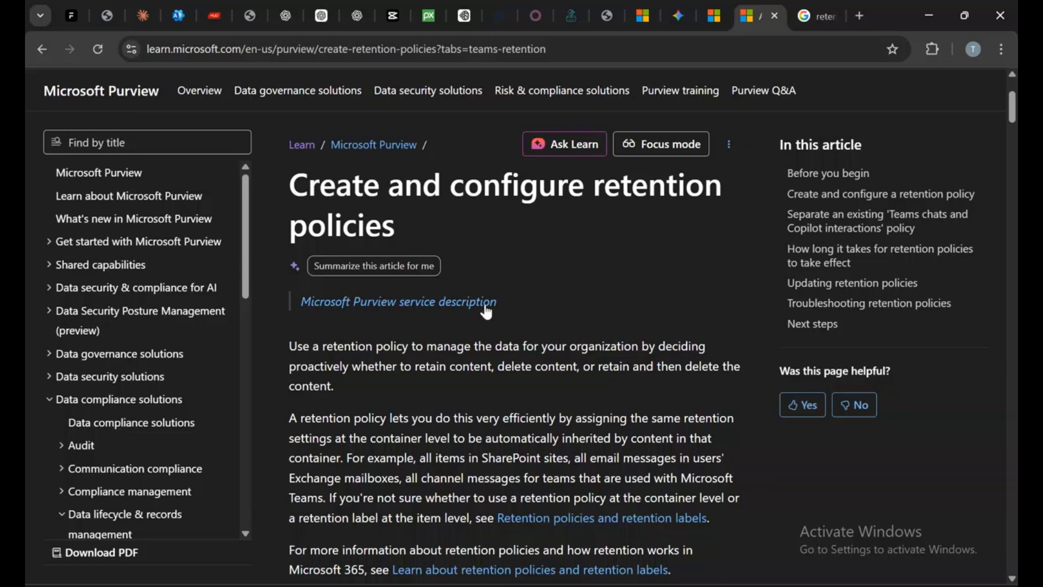
Open the Microsoft Purview portal from the Admin centers list of the Microsoft 365 admin center
{"action": "left_click", "coordinate": [185, 5]}
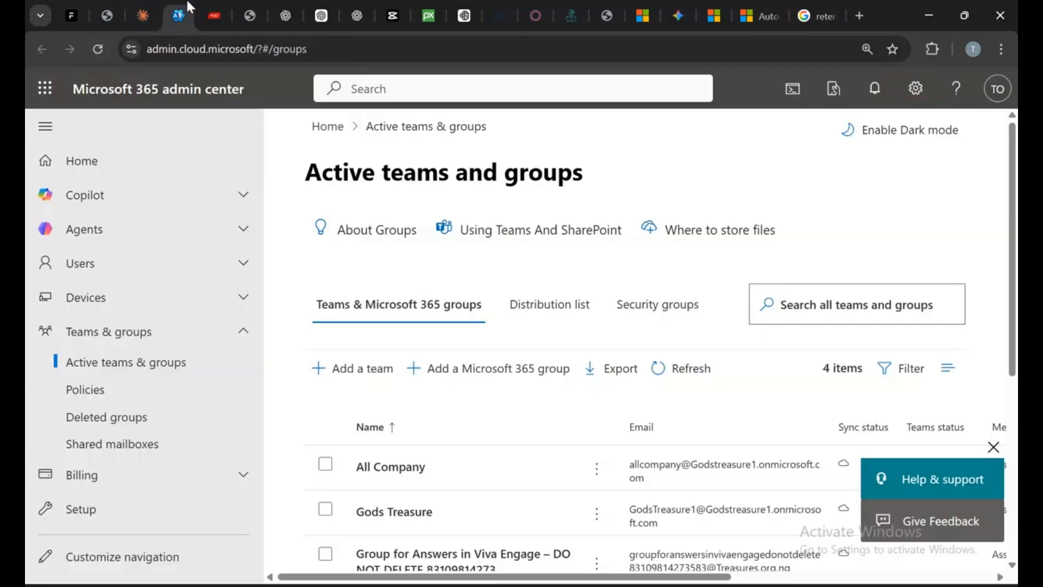
{"action": "scroll", "coordinate": [117, 363], "scroll_direction": "down", "scroll_amount": 1}
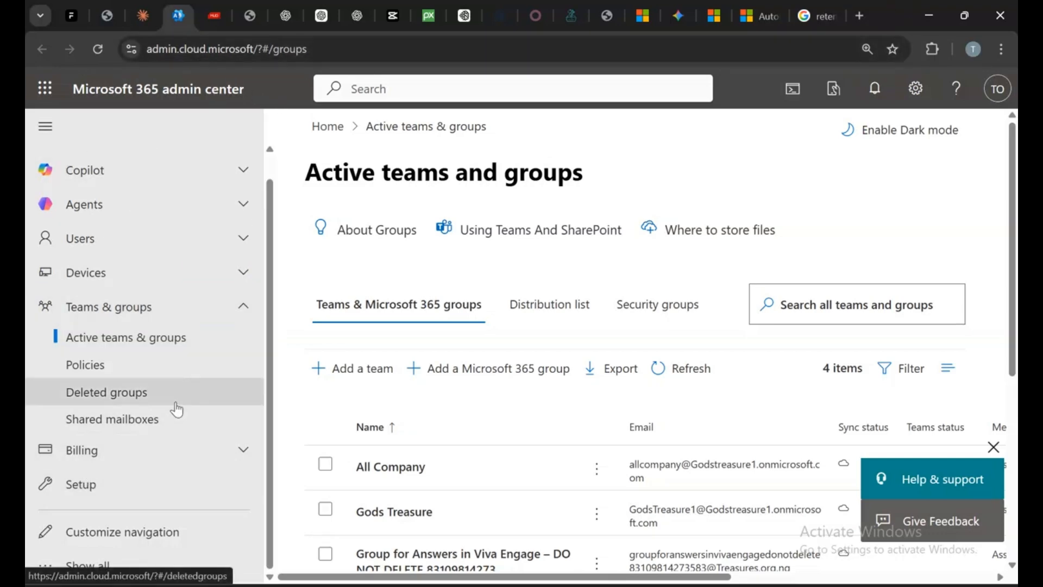
{"action": "left_click", "coordinate": [98, 566]}
{"action": "scroll", "coordinate": [135, 274], "scroll_direction": "down", "scroll_amount": 6}
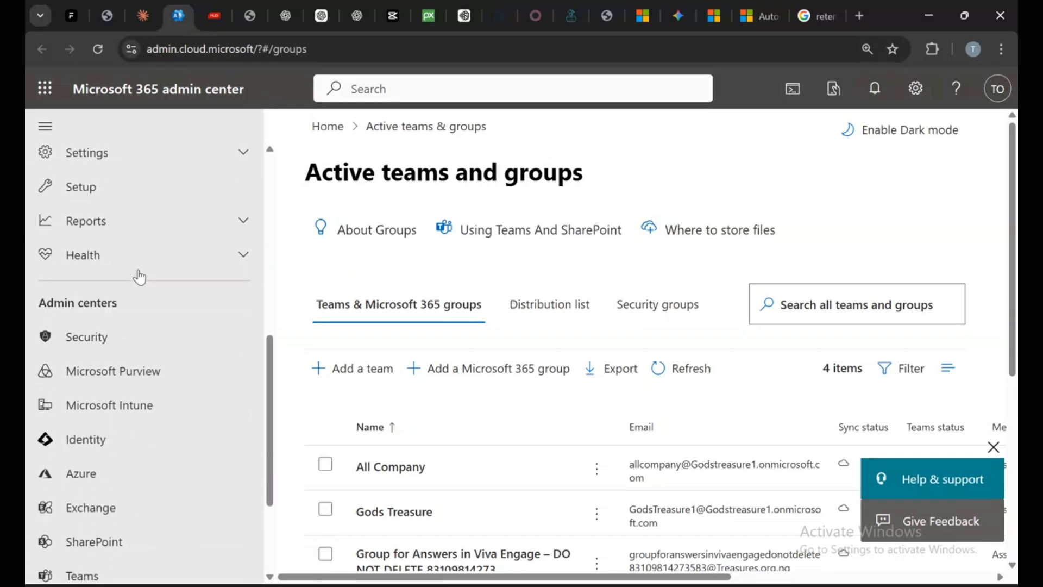
{"action": "scroll", "coordinate": [140, 277], "scroll_direction": "down", "scroll_amount": 3}
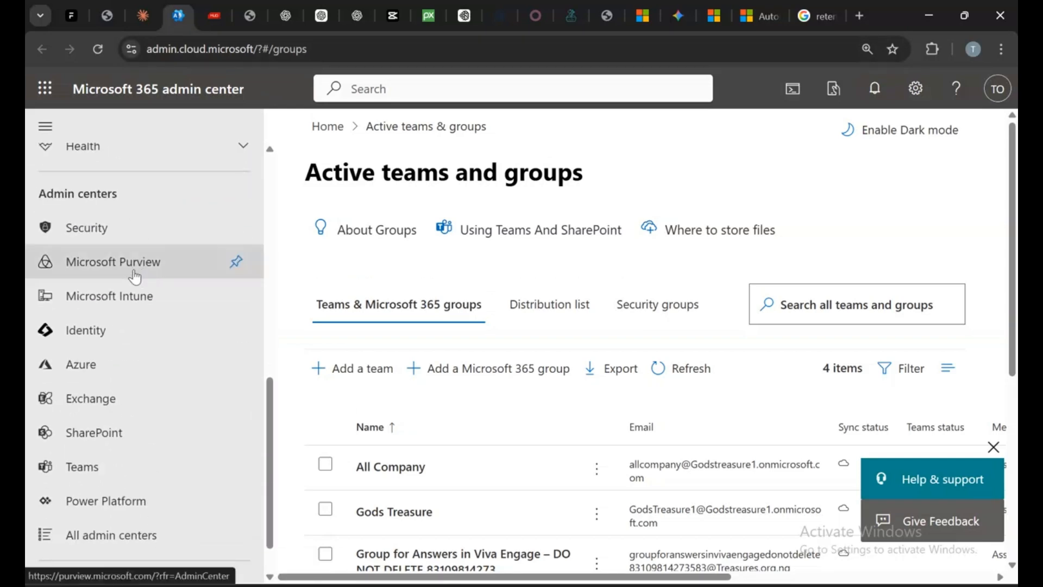
{"action": "left_click", "coordinate": [69, 267]}
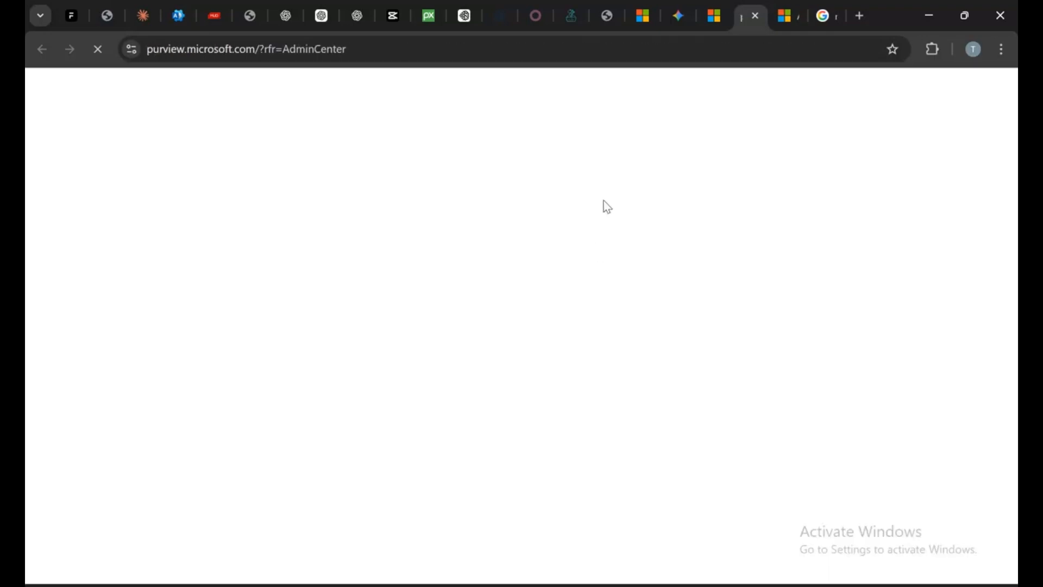
{"action": "left_click", "coordinate": [783, 11]}
{"action": "left_click", "coordinate": [749, 15]}
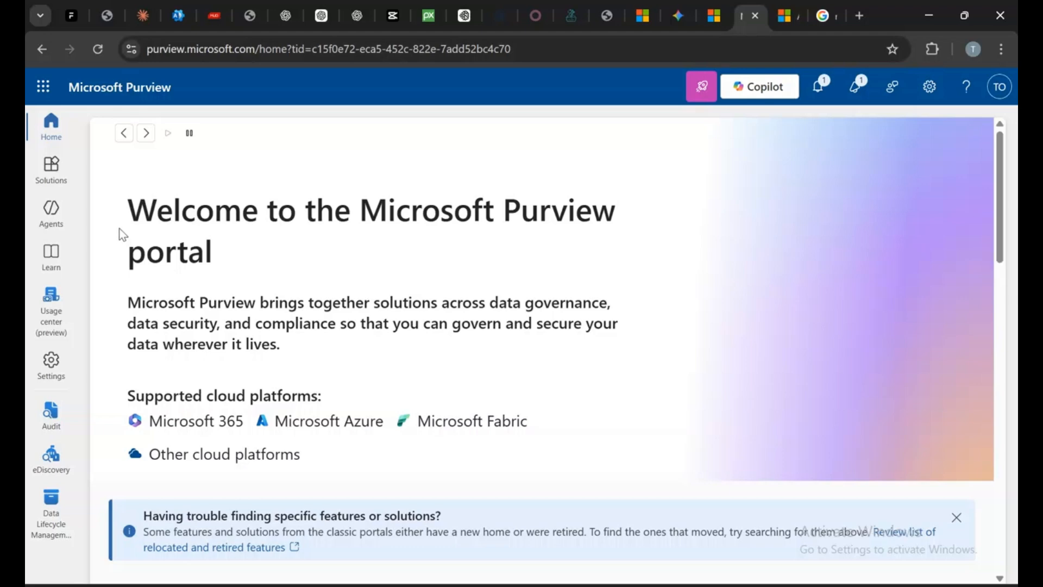
Open Data Lifecycle Management from the Purview Solutions list
{"action": "scroll", "coordinate": [131, 223], "scroll_direction": "down", "scroll_amount": 10}
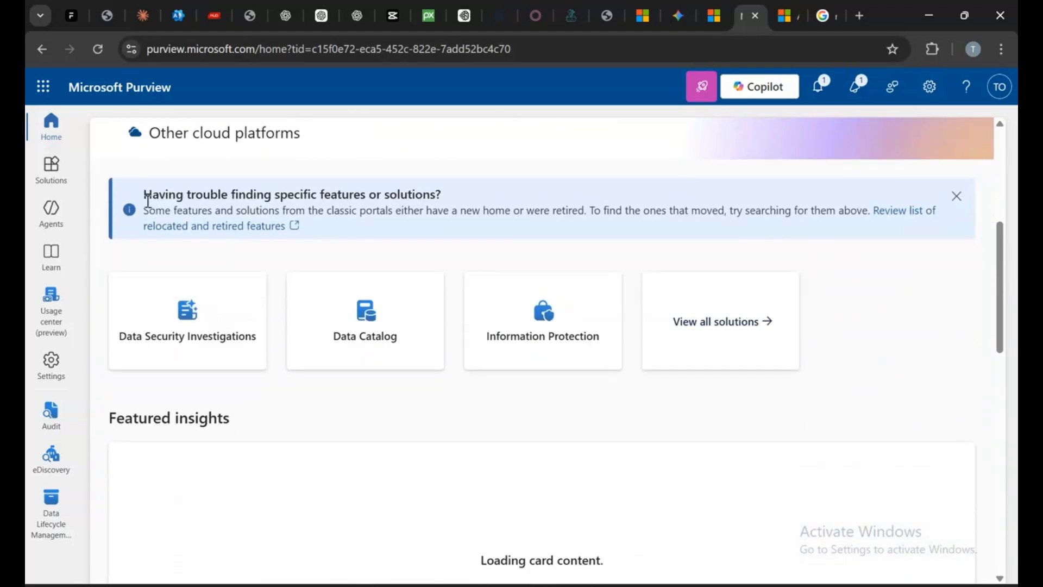
{"action": "scroll", "coordinate": [862, 255], "scroll_direction": "down", "scroll_amount": 6}
{"action": "scroll", "coordinate": [920, 380], "scroll_direction": "down", "scroll_amount": 3}
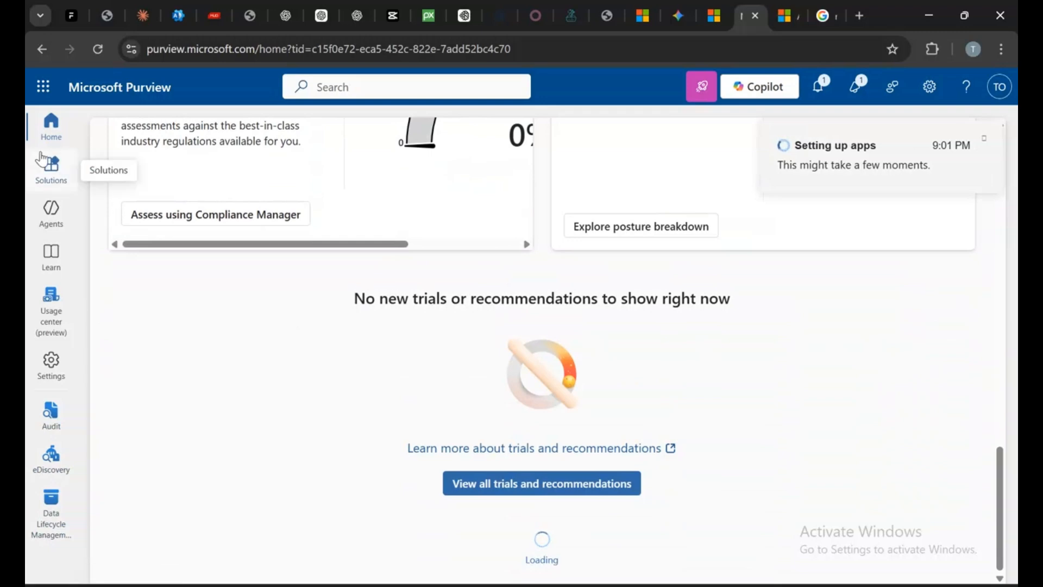
{"action": "left_click", "coordinate": [48, 159]}
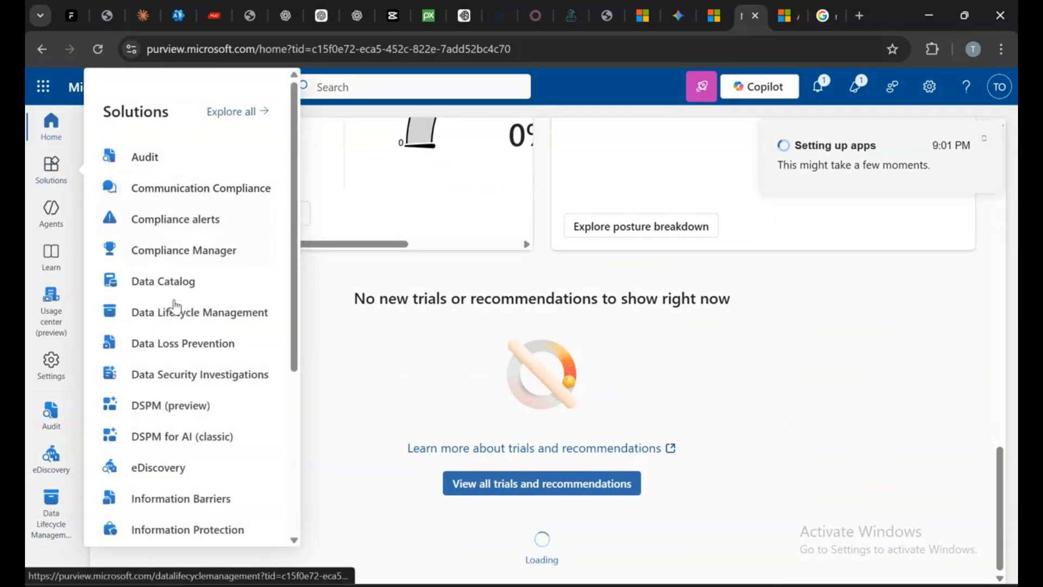
{"action": "scroll", "coordinate": [204, 165], "scroll_direction": "down", "scroll_amount": 5}
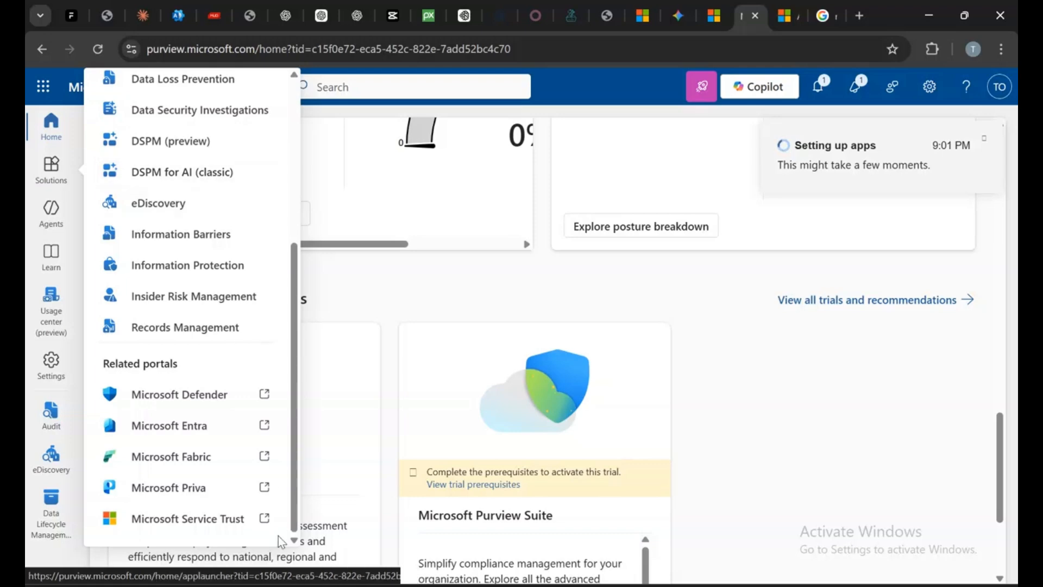
{"action": "scroll", "coordinate": [206, 401], "scroll_direction": "up", "scroll_amount": 5}
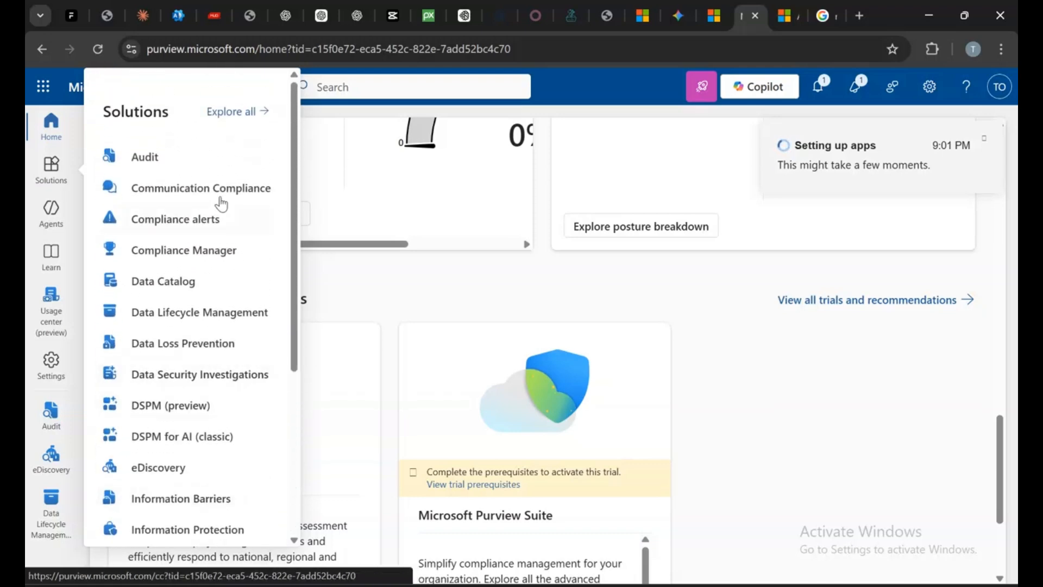
{"action": "left_click", "coordinate": [262, 317]}
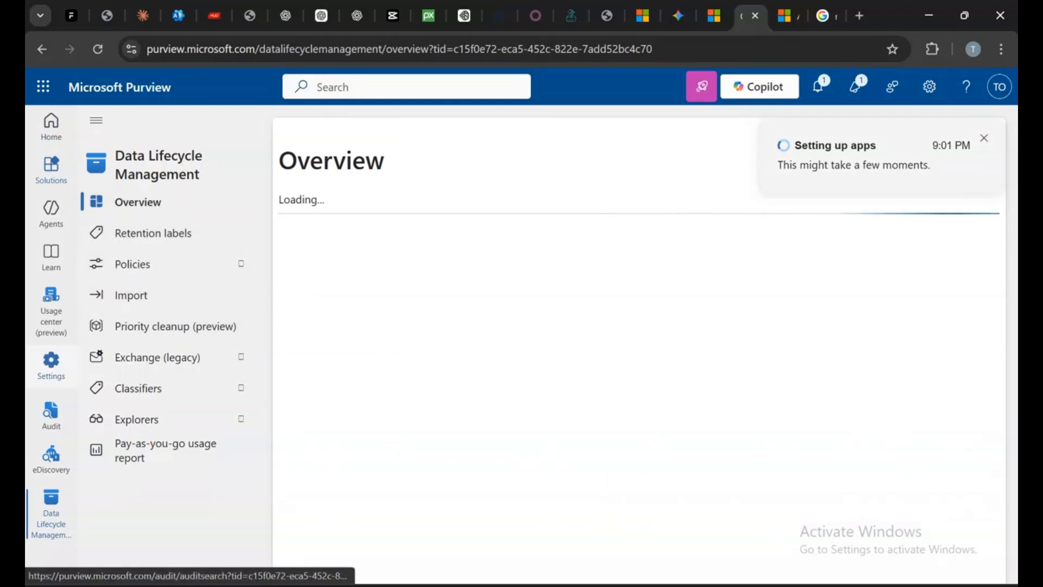
Expand Exchange (legacy), dismiss the setup notification, and open MRM Retention tags
{"action": "left_click", "coordinate": [202, 327]}
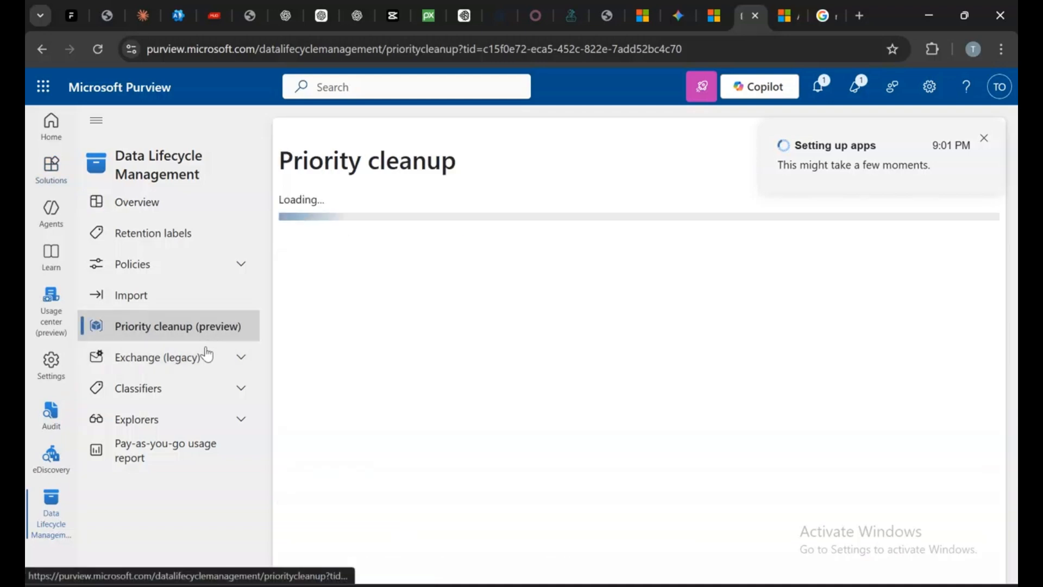
{"action": "left_click", "coordinate": [205, 359]}
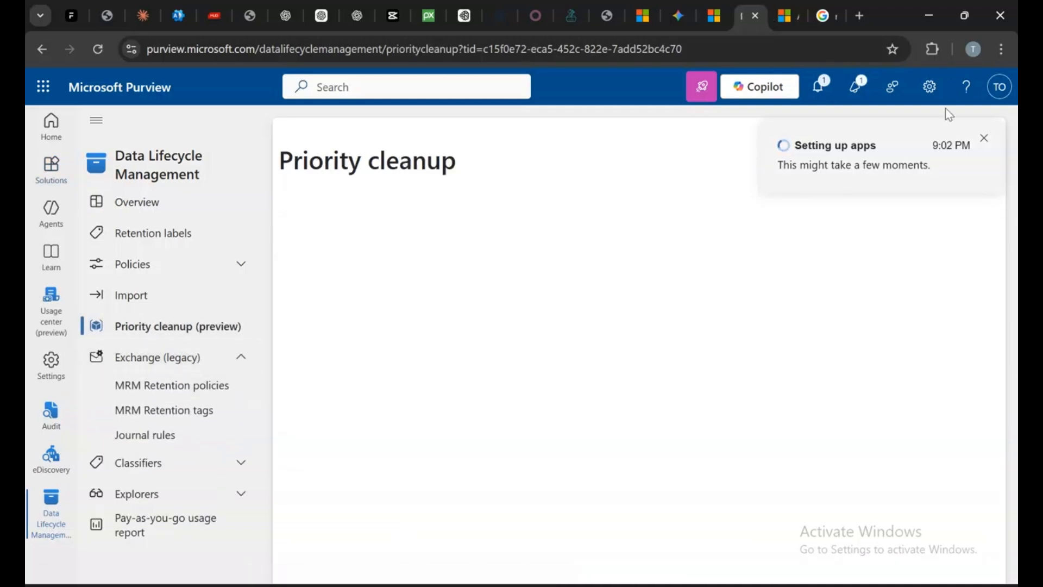
{"action": "left_click", "coordinate": [986, 139]}
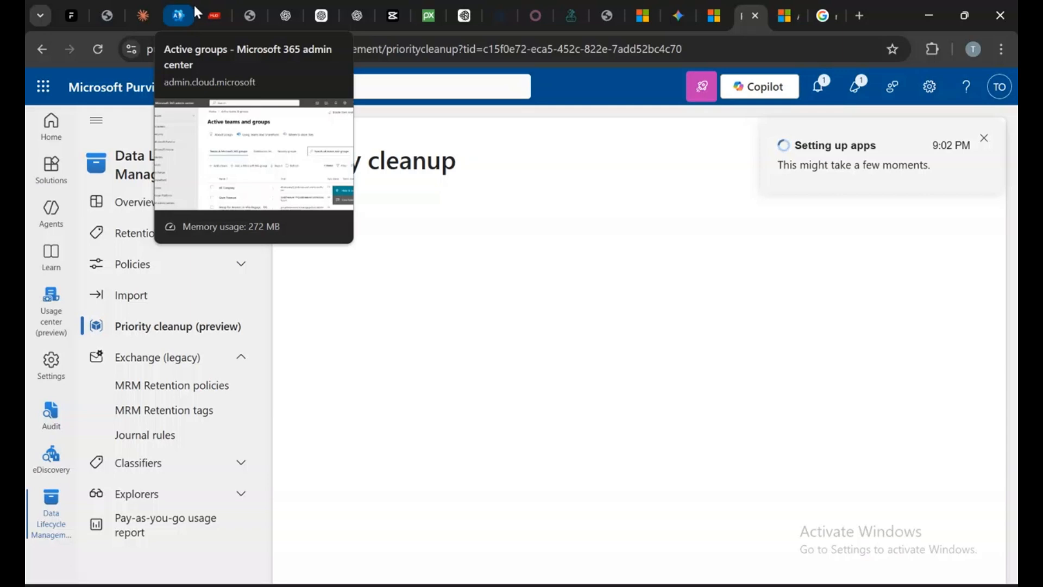
{"action": "left_click", "coordinate": [985, 139]}
{"action": "left_click", "coordinate": [185, 389]}
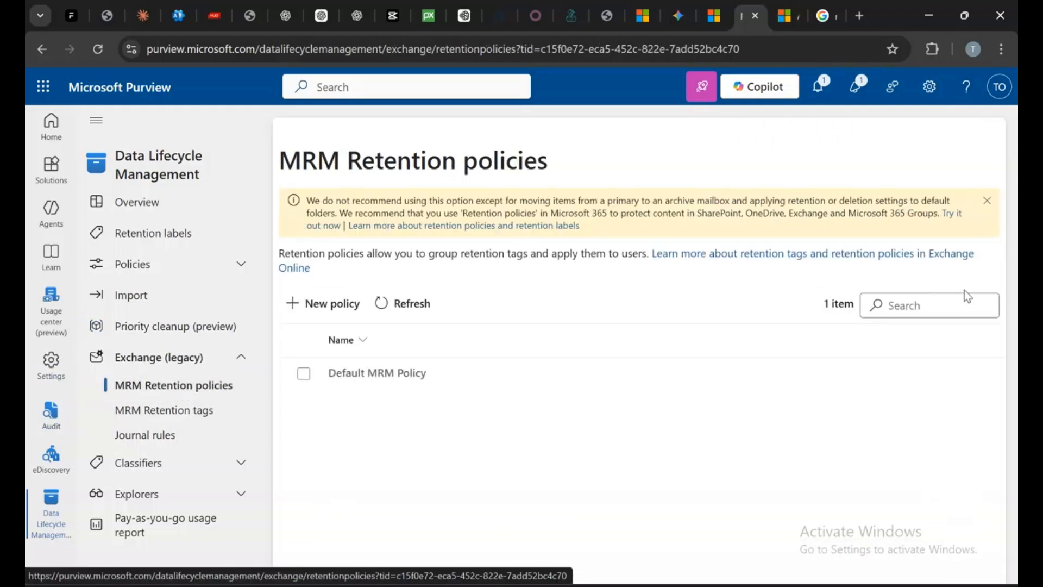
{"action": "left_click", "coordinate": [155, 408]}
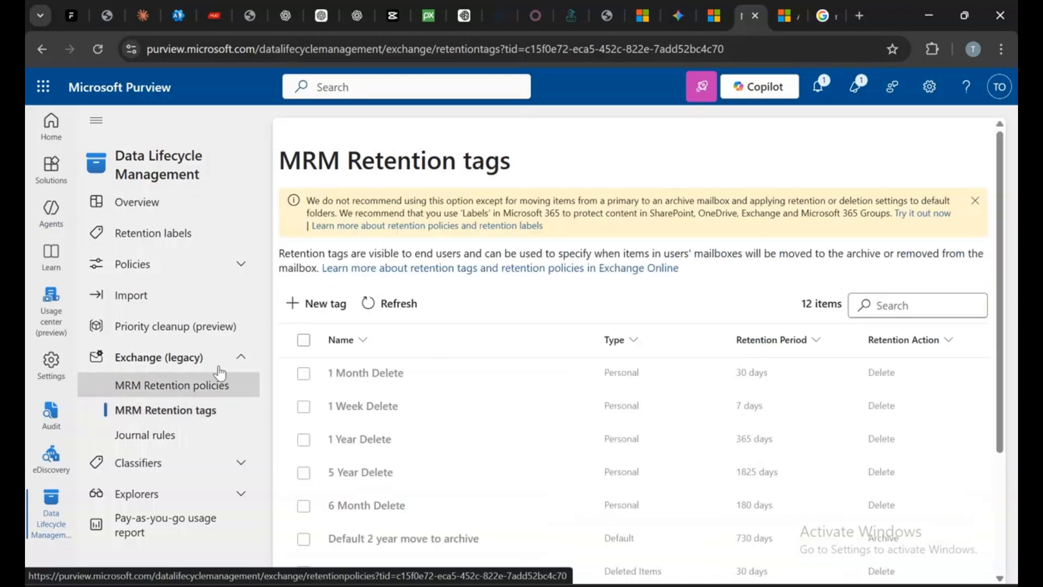
Review the existing MRM retention tags and the details of the 1 Month Delete tag
{"action": "scroll", "coordinate": [660, 249], "scroll_direction": "down", "scroll_amount": 3}
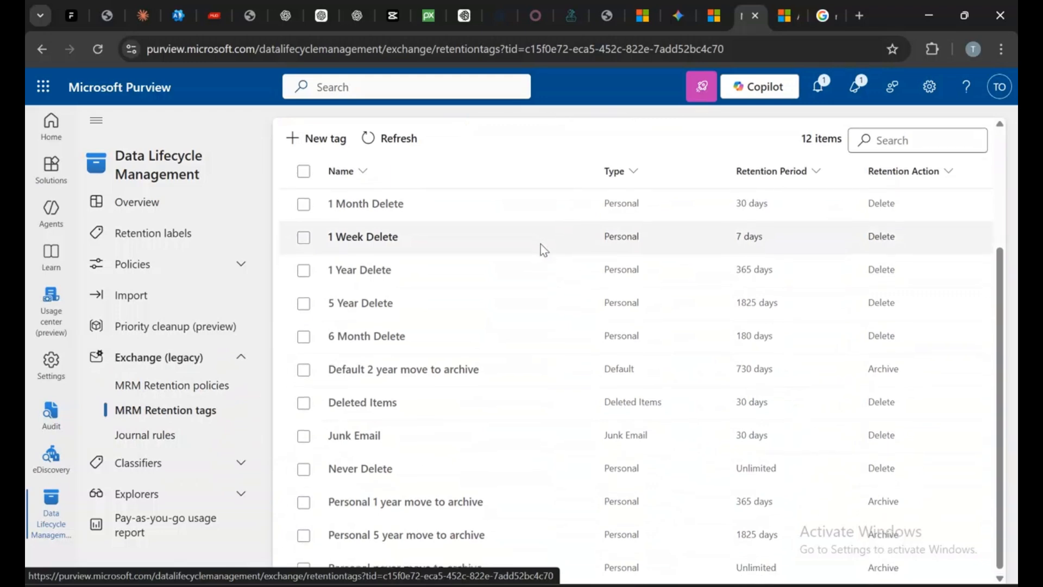
{"action": "scroll", "coordinate": [565, 296], "scroll_direction": "up", "scroll_amount": 3}
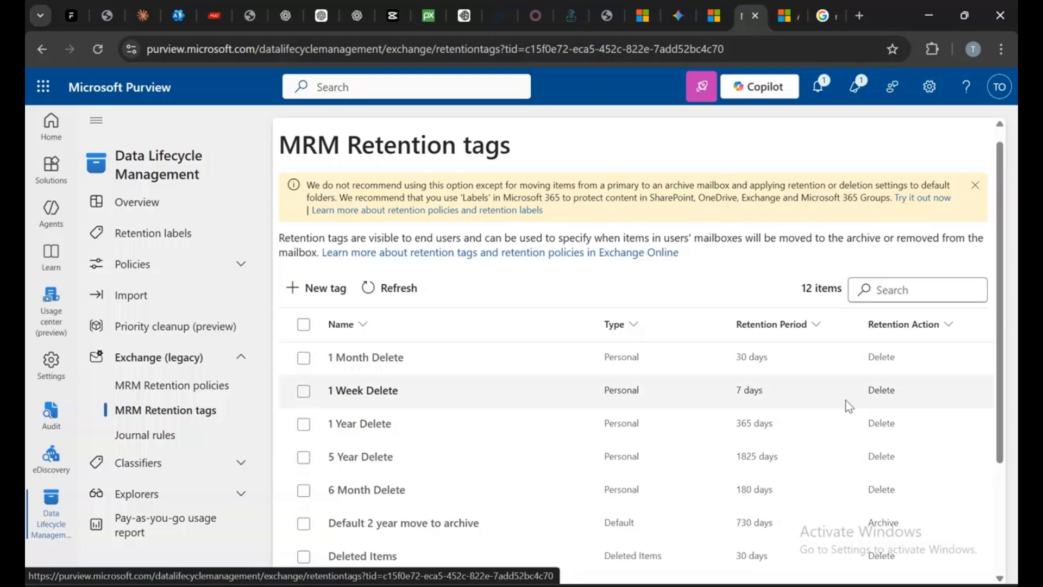
{"action": "left_click", "coordinate": [372, 362]}
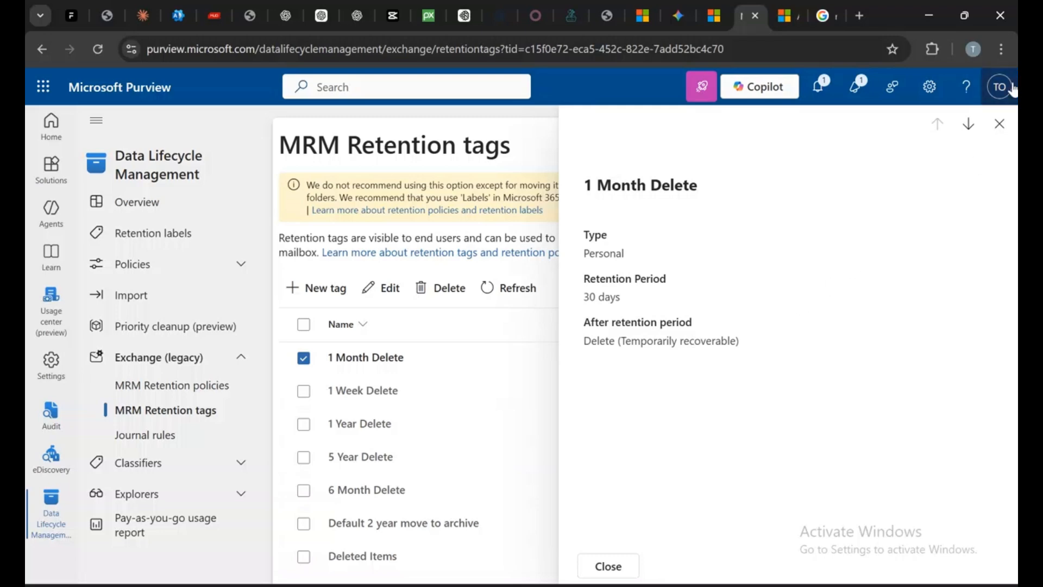
{"action": "left_click", "coordinate": [999, 124]}
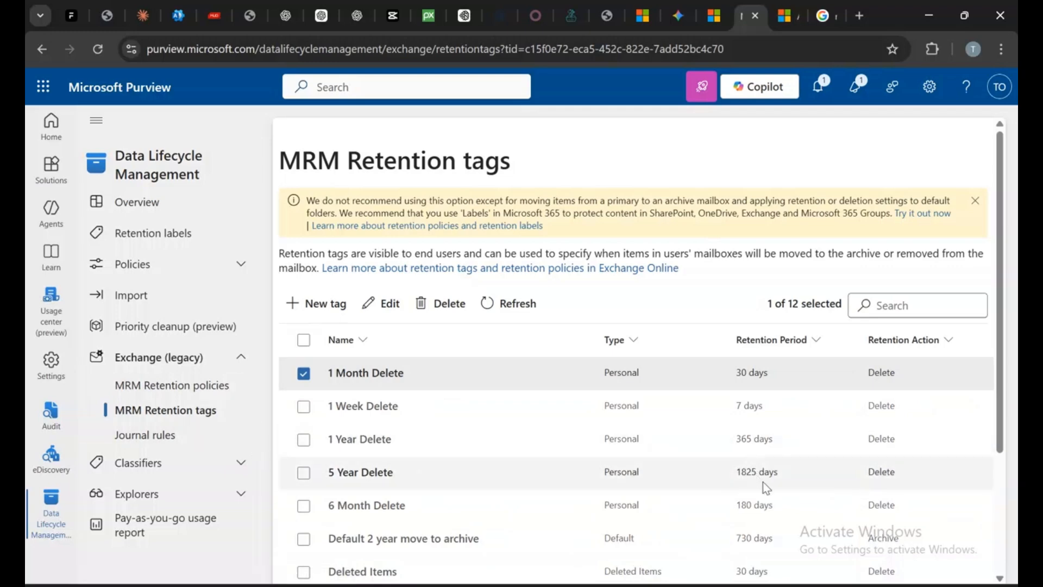
{"action": "scroll", "coordinate": [821, 465], "scroll_direction": "down", "scroll_amount": 3}
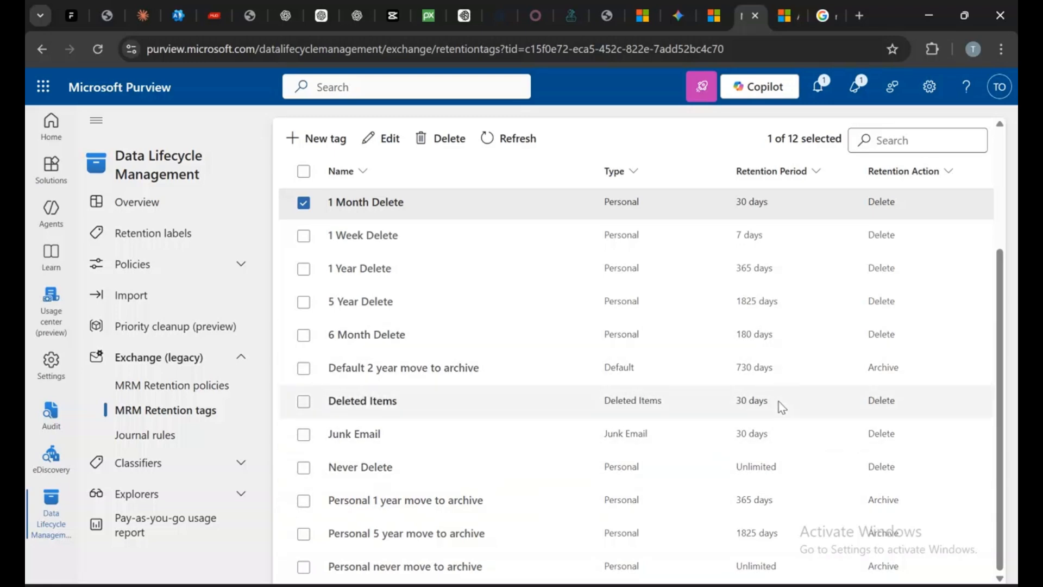
{"action": "scroll", "coordinate": [499, 467], "scroll_direction": "up", "scroll_amount": 3}
{"action": "scroll", "coordinate": [523, 282], "scroll_direction": "down", "scroll_amount": 3}
{"action": "scroll", "coordinate": [527, 282], "scroll_direction": "up", "scroll_amount": 3}
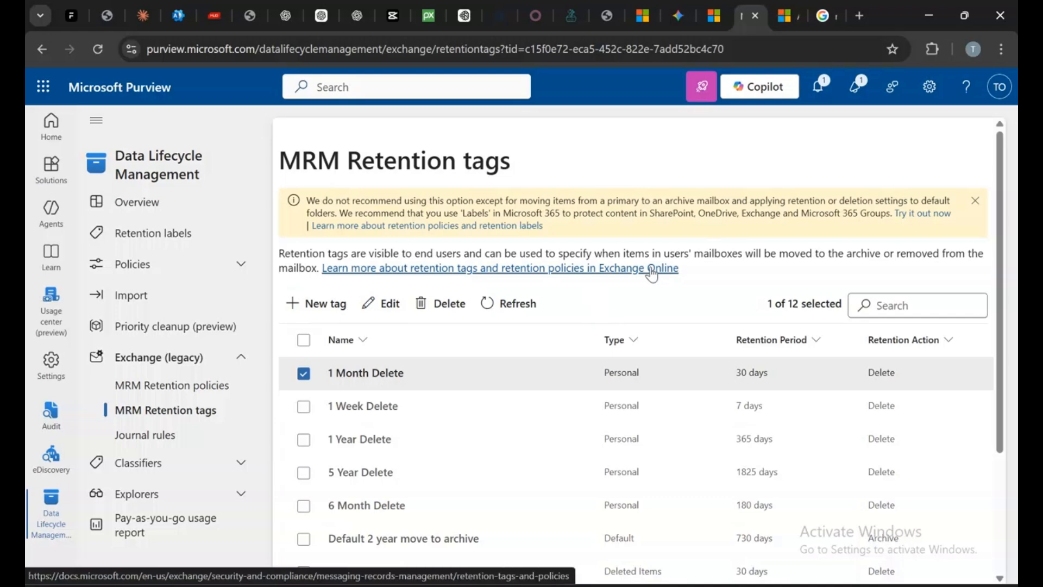
{"action": "scroll", "coordinate": [664, 286], "scroll_direction": "down", "scroll_amount": 3}
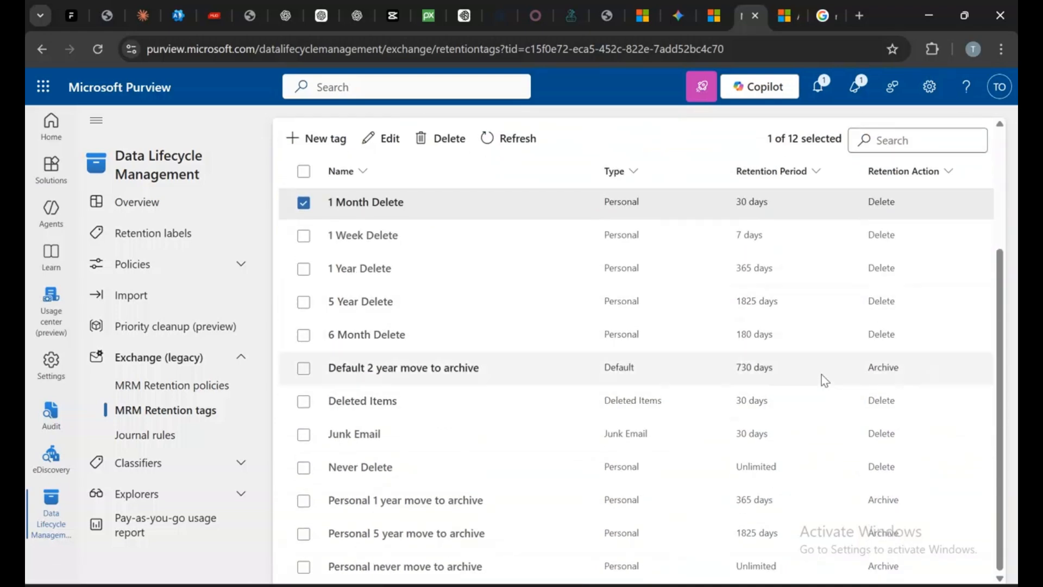
{"action": "scroll", "coordinate": [308, 294], "scroll_direction": "up", "scroll_amount": 3}
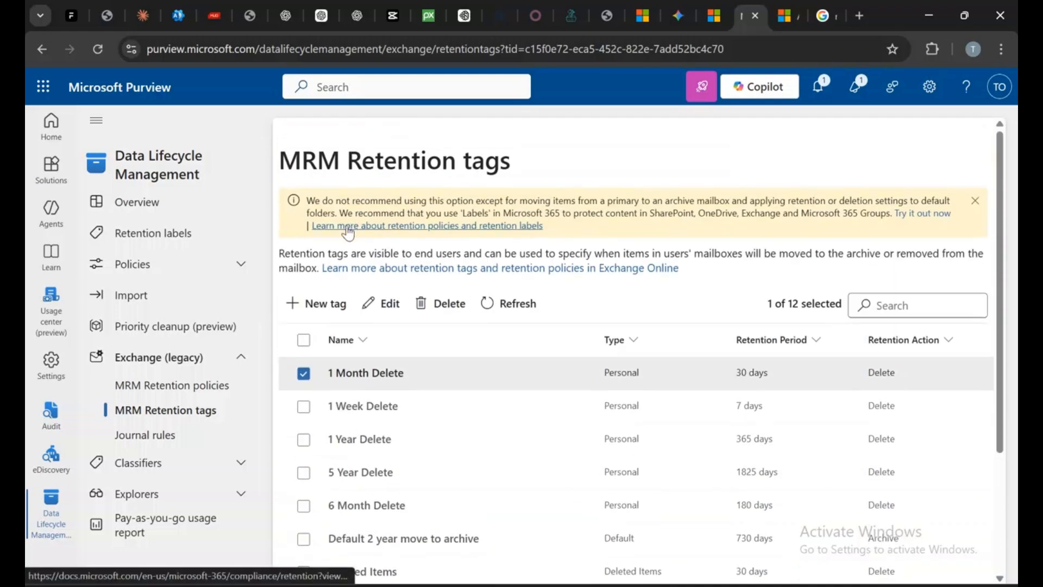
Start a new retention tag named "3 days delete" and continue to the application method
{"action": "left_click", "coordinate": [315, 304]}
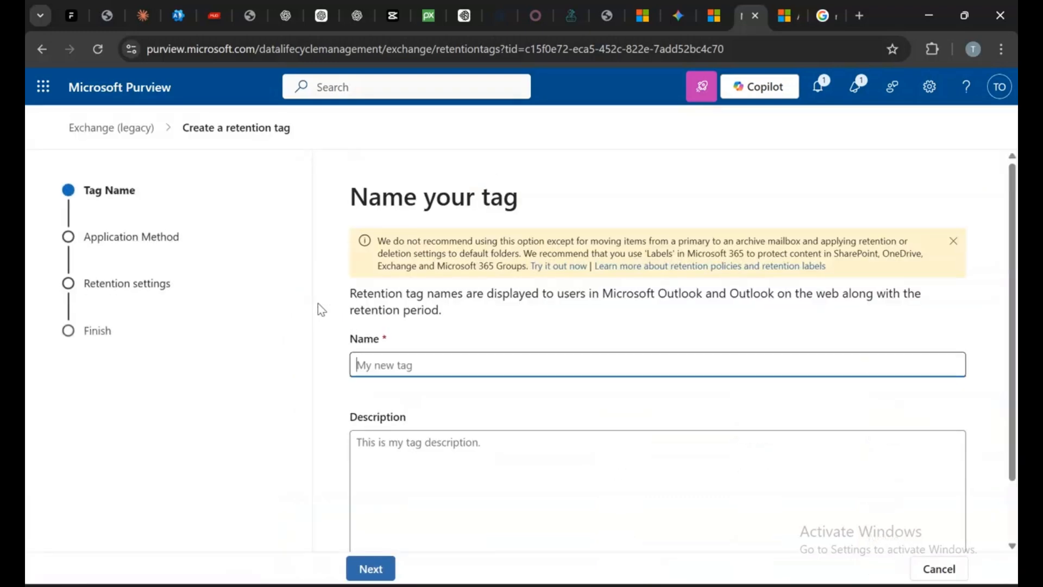
{"action": "type", "text": "3 days delete"}
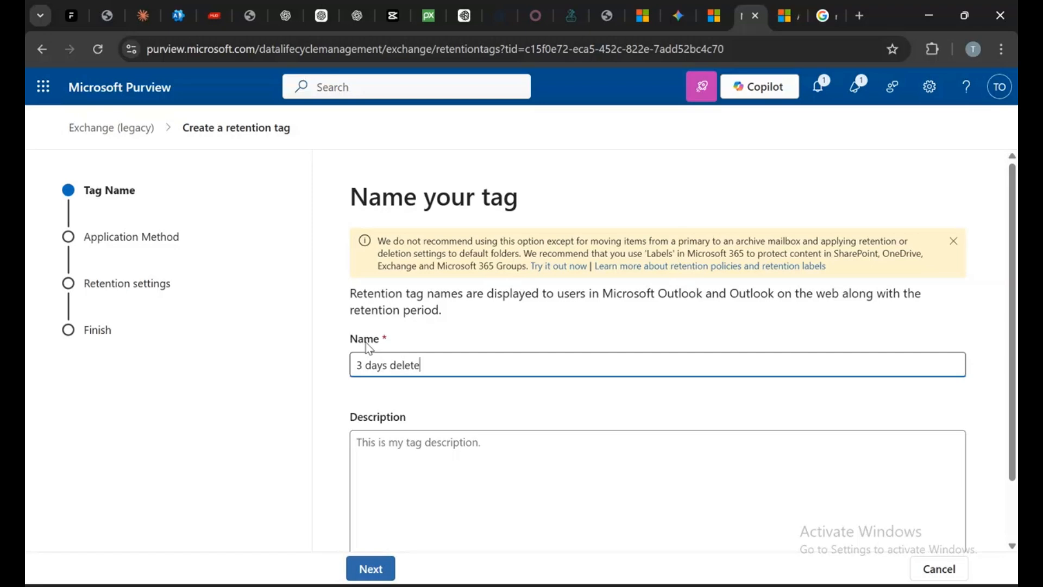
{"action": "scroll", "coordinate": [513, 361], "scroll_direction": "down", "scroll_amount": 1}
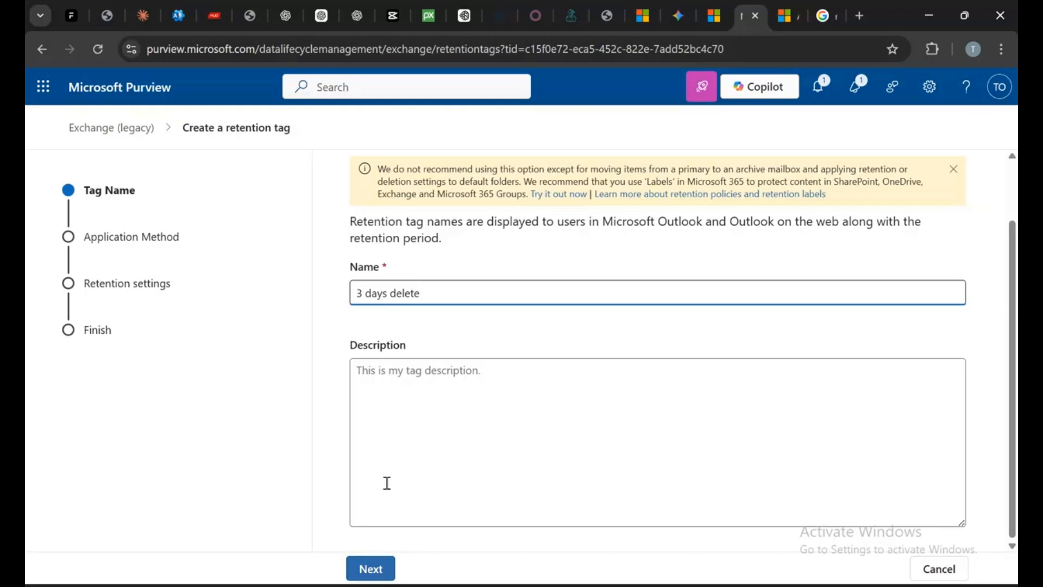
{"action": "left_click", "coordinate": [383, 568]}
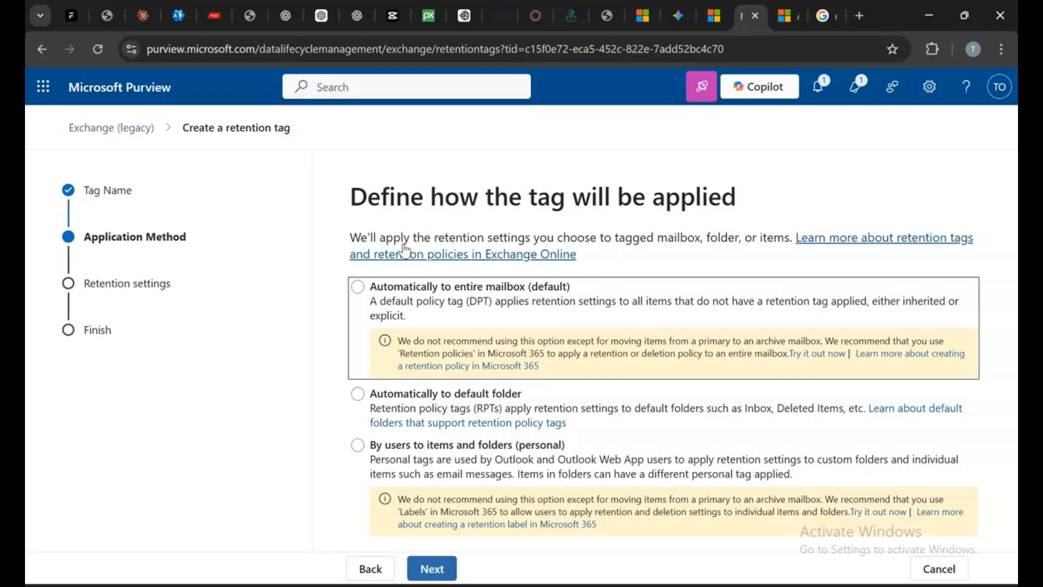
Set the tag to apply automatically to the entire mailbox (default)
{"action": "left_click", "coordinate": [541, 294]}
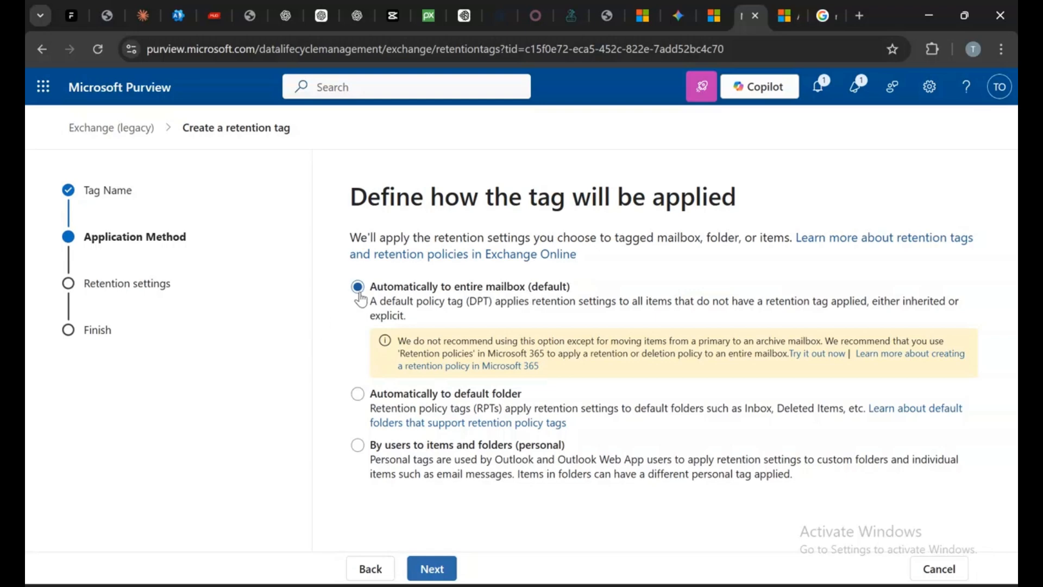
{"action": "left_click", "coordinate": [369, 568]}
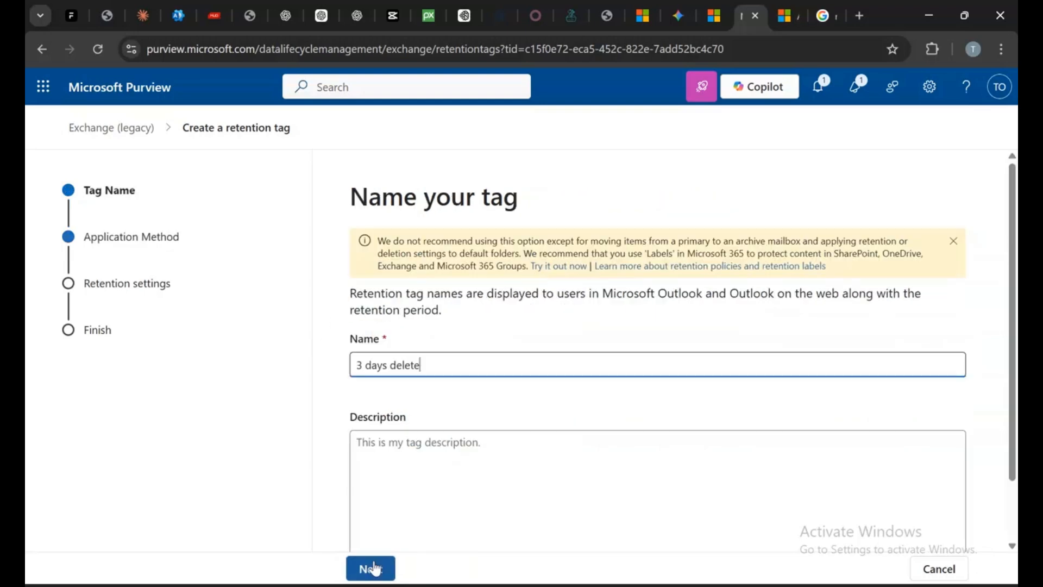
{"action": "left_click", "coordinate": [381, 574]}
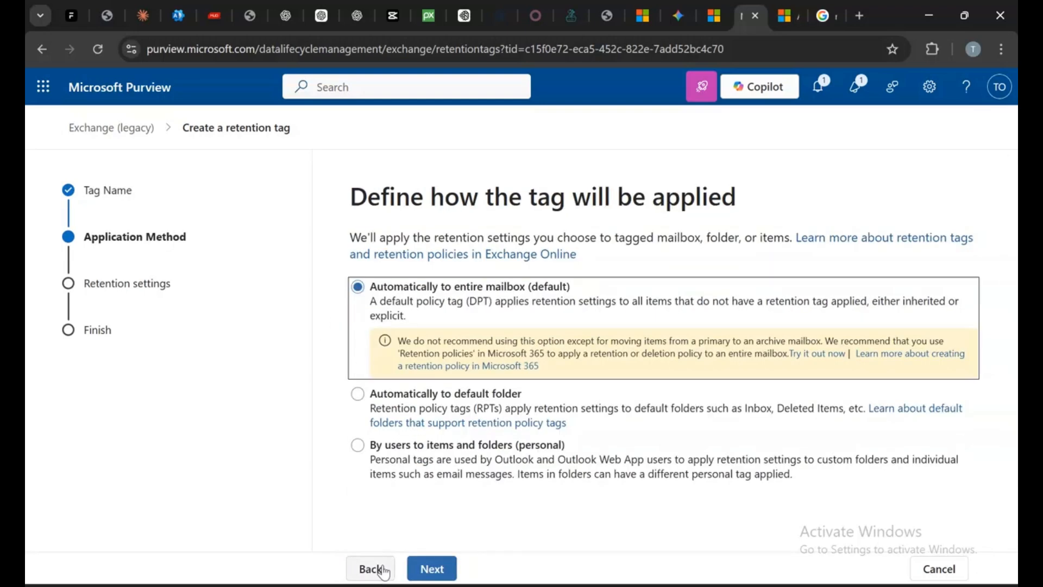
Abandon the tag wizard and return to the MRM Retention tags list
{"action": "left_click", "coordinate": [382, 570]}
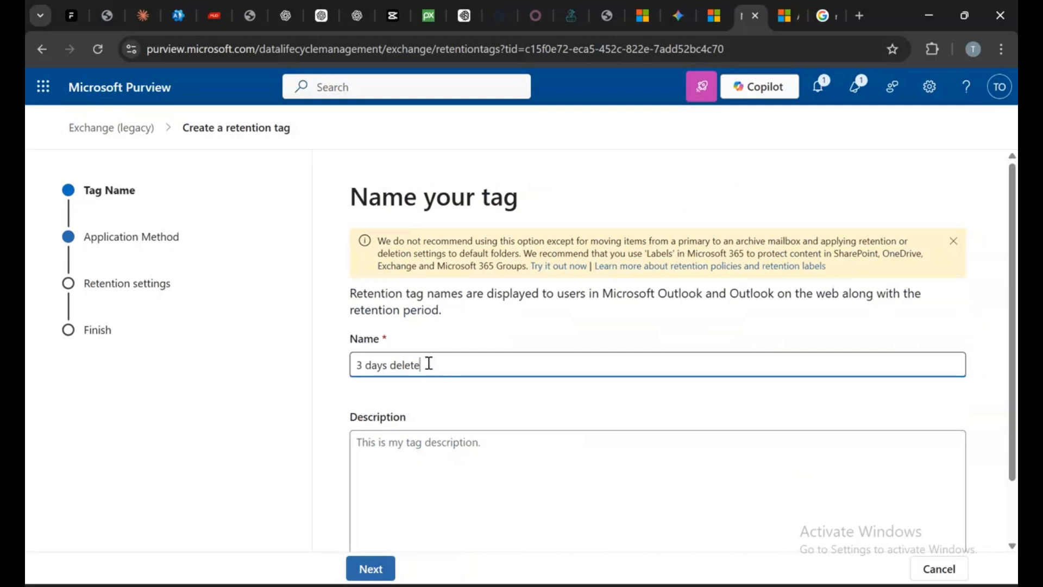
{"action": "left_click_drag", "start_coordinate": [433, 361], "coordinate": [340, 370]}
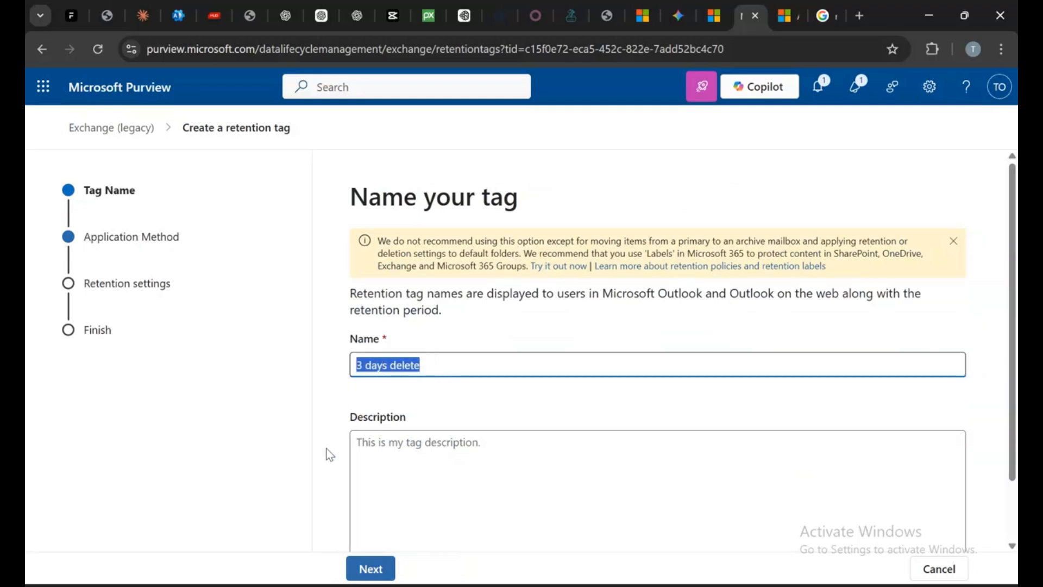
{"action": "left_click", "coordinate": [98, 129]}
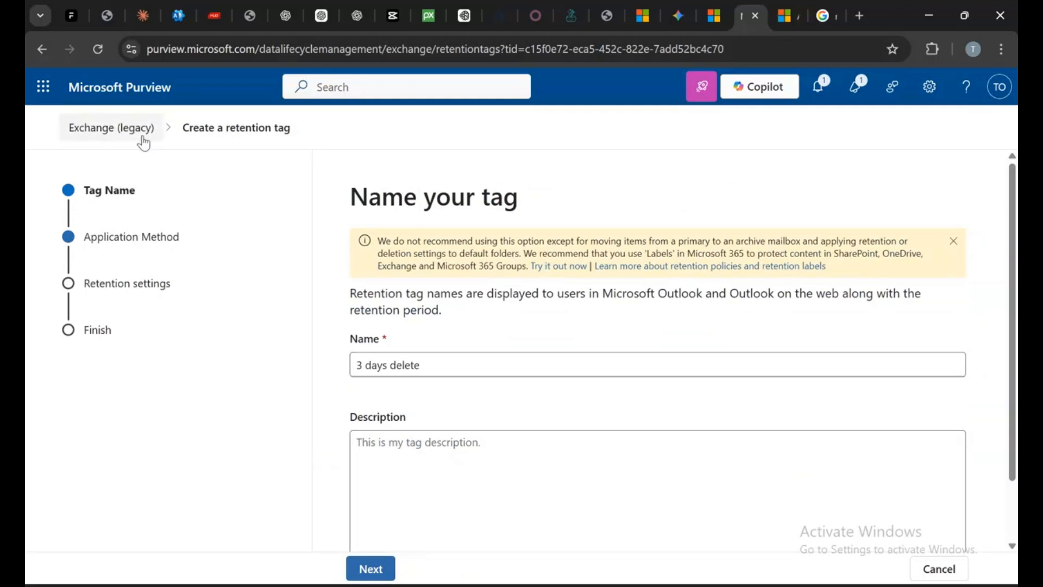
{"action": "left_click", "coordinate": [46, 50]}
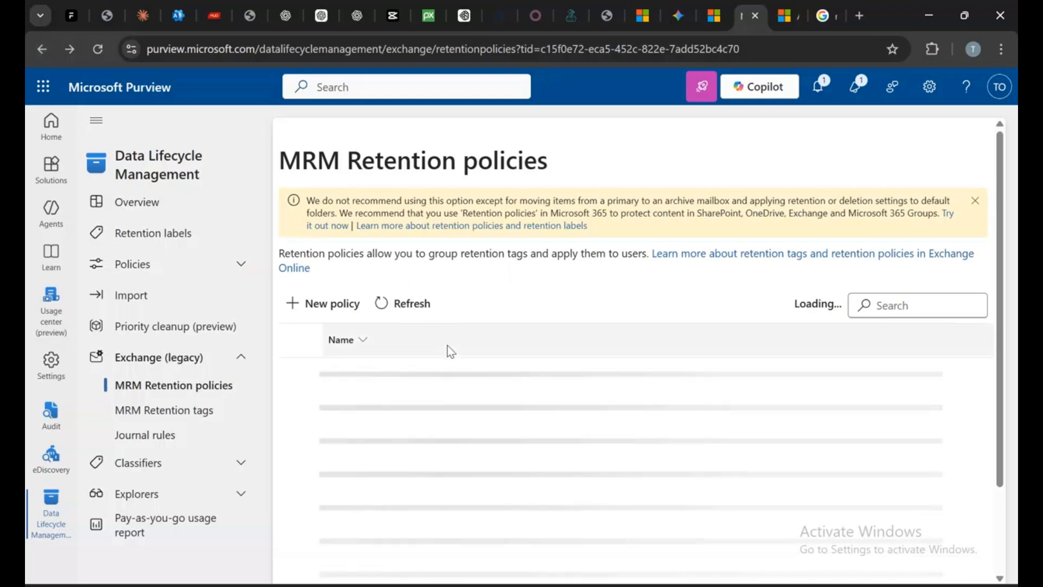
{"action": "left_click", "coordinate": [155, 414]}
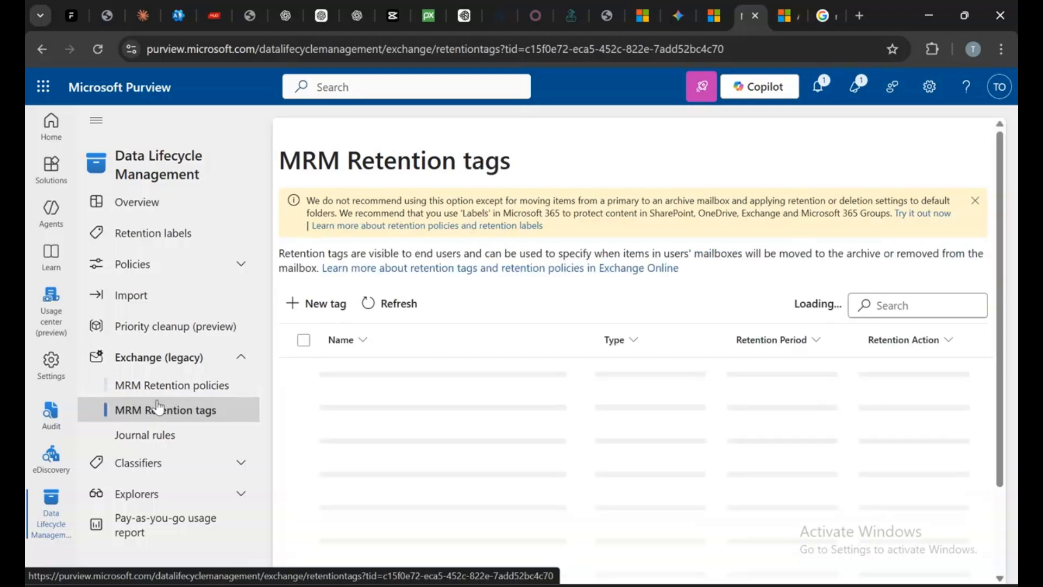
Start a new retention tag named "3 days delete" and continue to the application method
{"action": "left_click", "coordinate": [305, 304]}
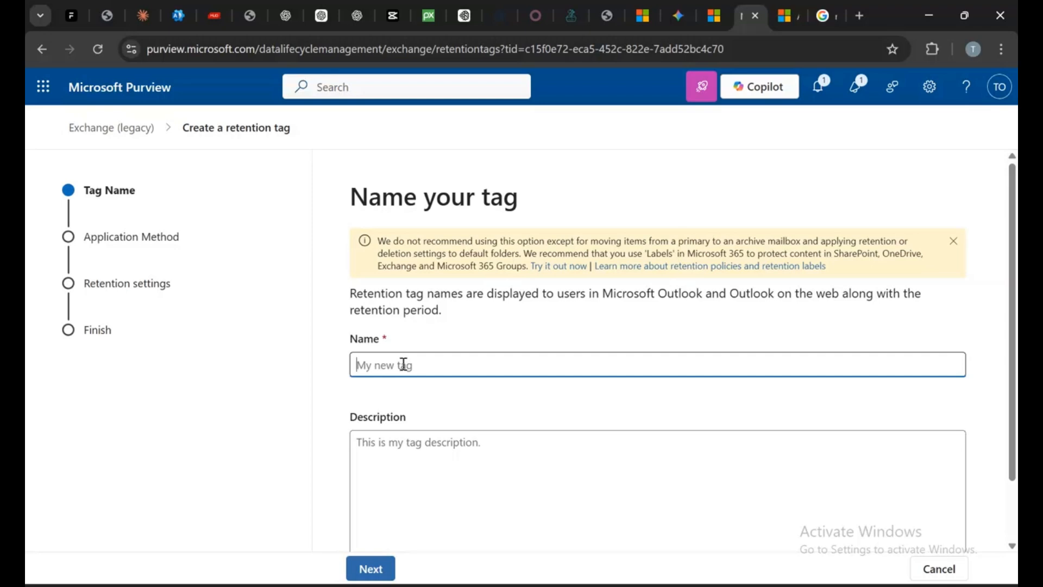
{"action": "type", "text": "3"}
{"action": "key", "text": "BackSpace"}
{"action": "type", "text": "3 days delete"}
{"action": "left_click", "coordinate": [370, 568]}
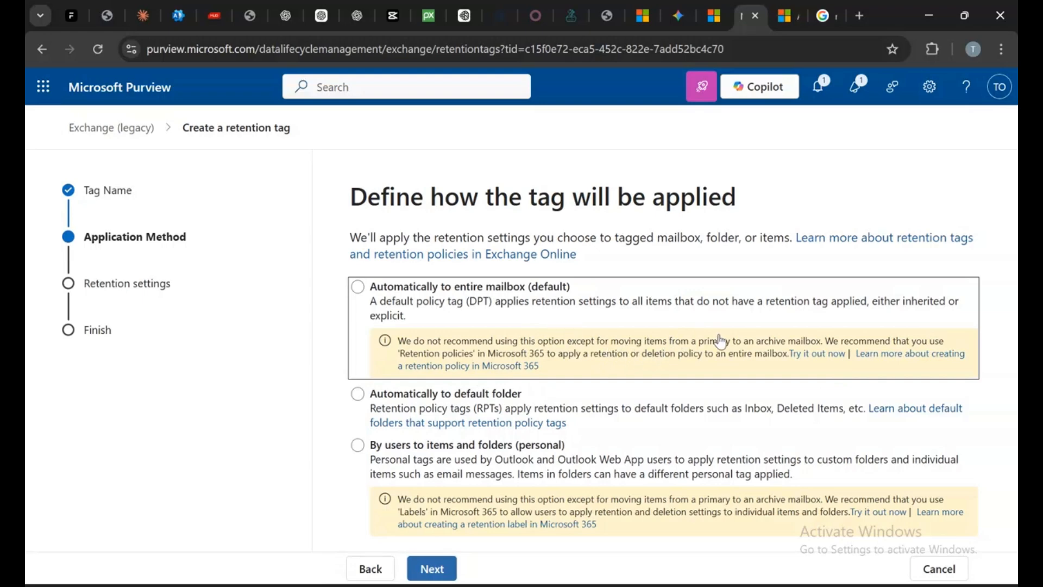
Dismiss the warning, apply the tag automatically to the entire mailbox (default), and continue to retention settings
{"action": "left_click", "coordinate": [986, 454]}
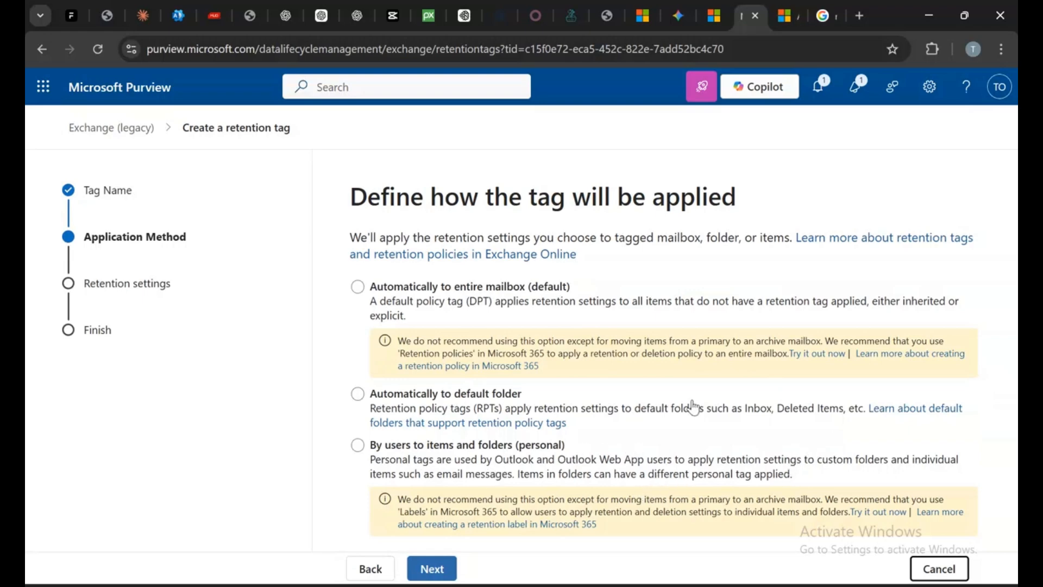
{"action": "left_click", "coordinate": [358, 288]}
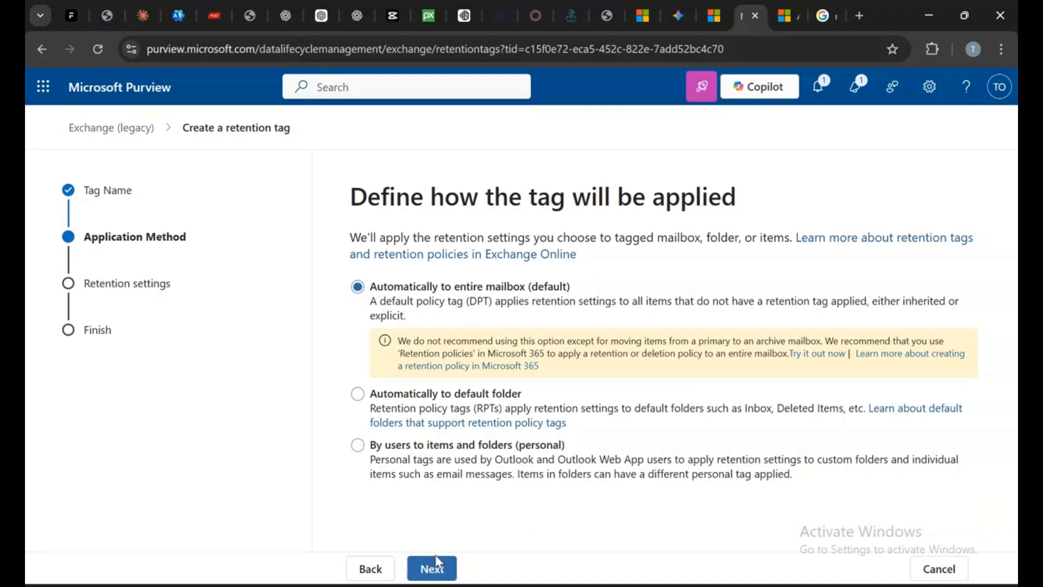
{"action": "left_click", "coordinate": [442, 568]}
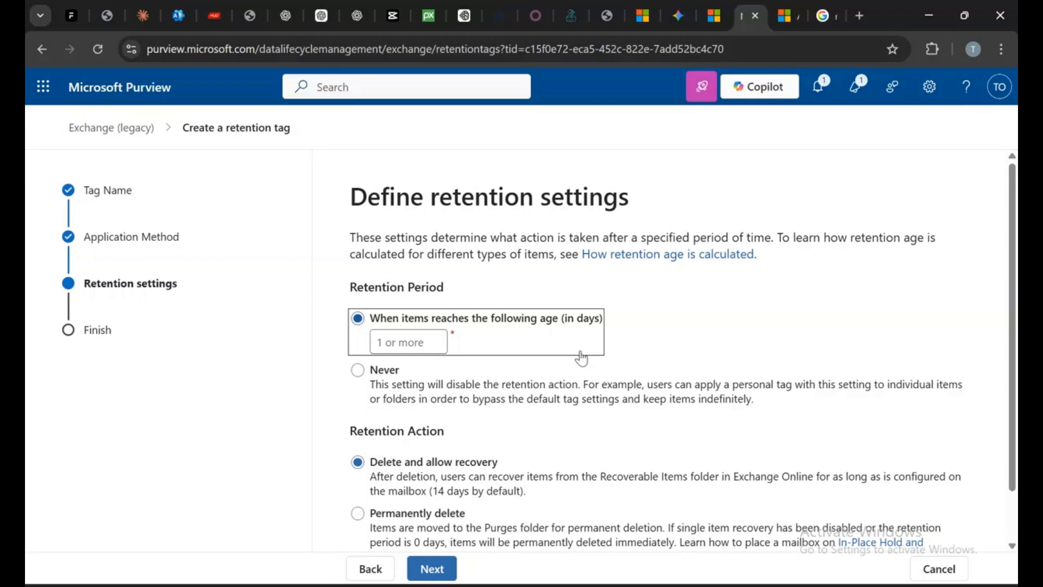
Set the retention age to 3 days and review the retention action options, keeping Delete and allow recovery
{"action": "left_click", "coordinate": [395, 349]}
{"action": "type", "text": "3"}
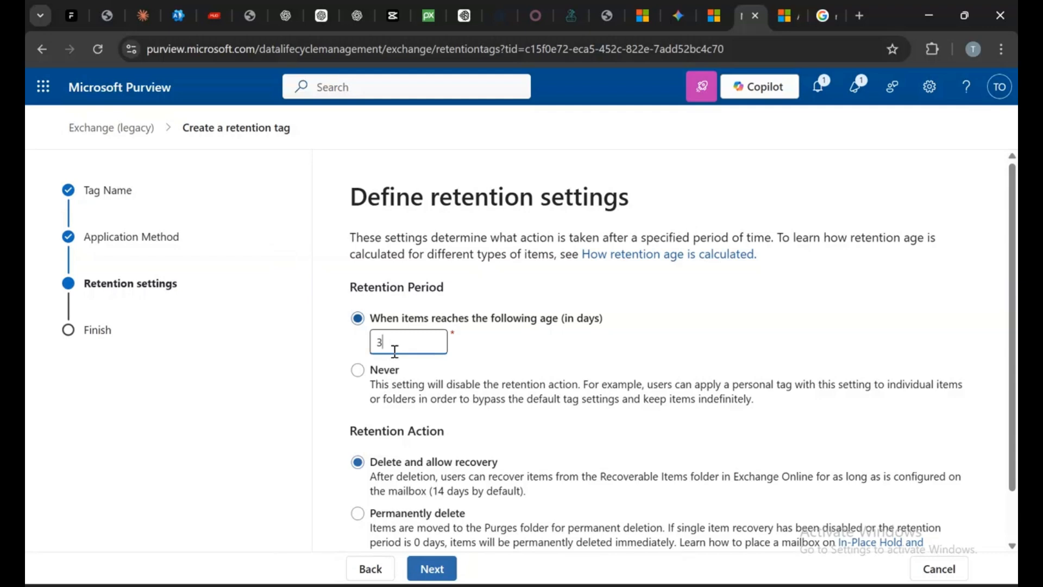
{"action": "scroll", "coordinate": [517, 542], "scroll_direction": "down", "scroll_amount": 1}
{"action": "scroll", "coordinate": [517, 542], "scroll_direction": "down", "scroll_amount": 1}
{"action": "scroll", "coordinate": [510, 501], "scroll_direction": "up", "scroll_amount": 1}
{"action": "scroll", "coordinate": [509, 501], "scroll_direction": "down", "scroll_amount": 1}
{"action": "scroll", "coordinate": [509, 501], "scroll_direction": "up", "scroll_amount": 1}
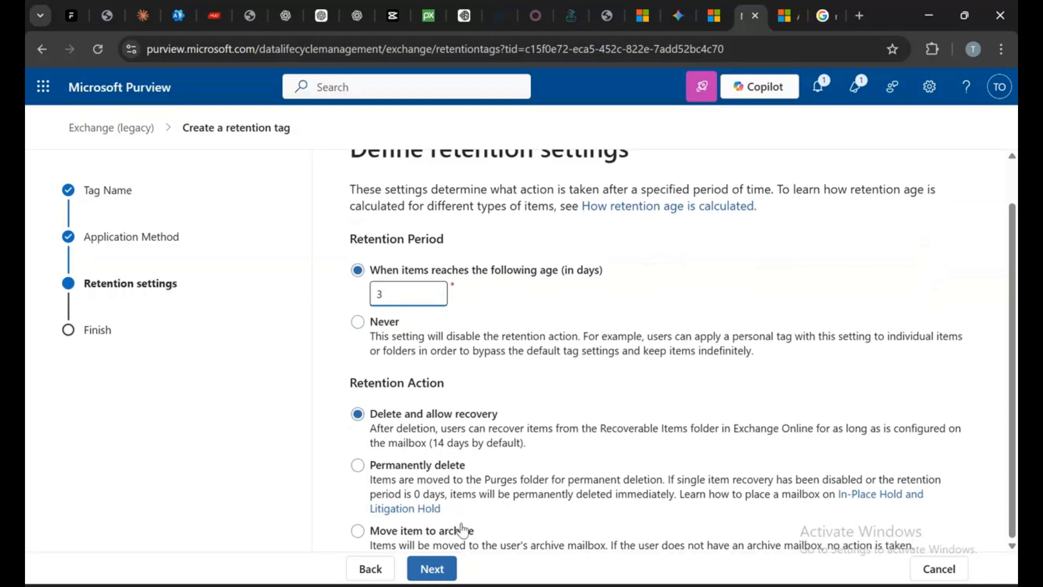
{"action": "scroll", "coordinate": [462, 535], "scroll_direction": "down", "scroll_amount": 1}
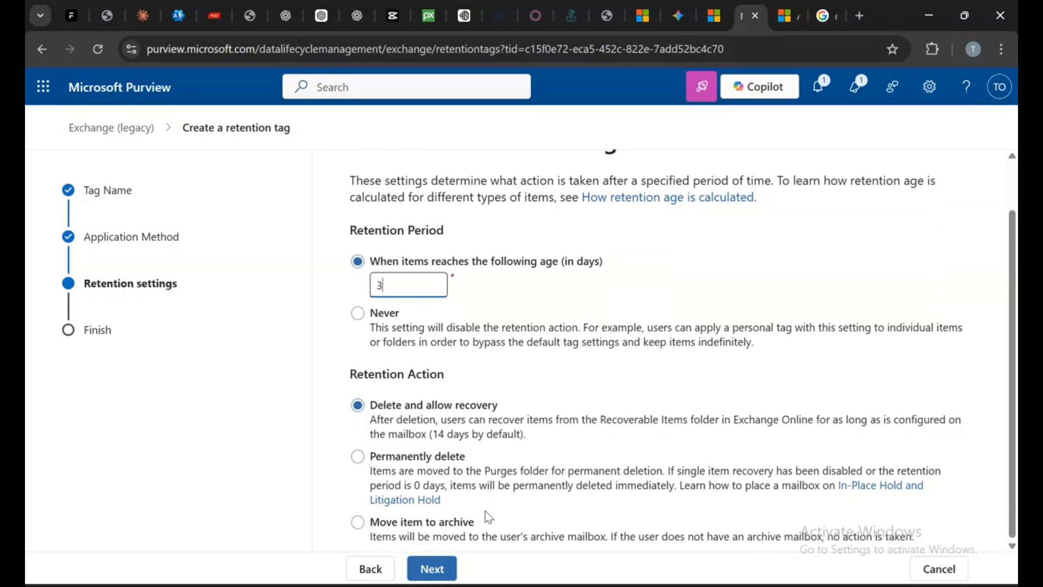
{"action": "scroll", "coordinate": [522, 537], "scroll_direction": "up", "scroll_amount": 1}
{"action": "scroll", "coordinate": [455, 505], "scroll_direction": "down", "scroll_amount": 1}
{"action": "scroll", "coordinate": [524, 545], "scroll_direction": "up", "scroll_amount": 1}
{"action": "scroll", "coordinate": [528, 532], "scroll_direction": "down", "scroll_amount": 1}
{"action": "scroll", "coordinate": [576, 519], "scroll_direction": "up", "scroll_amount": 1}
{"action": "scroll", "coordinate": [576, 519], "scroll_direction": "down", "scroll_amount": 1}
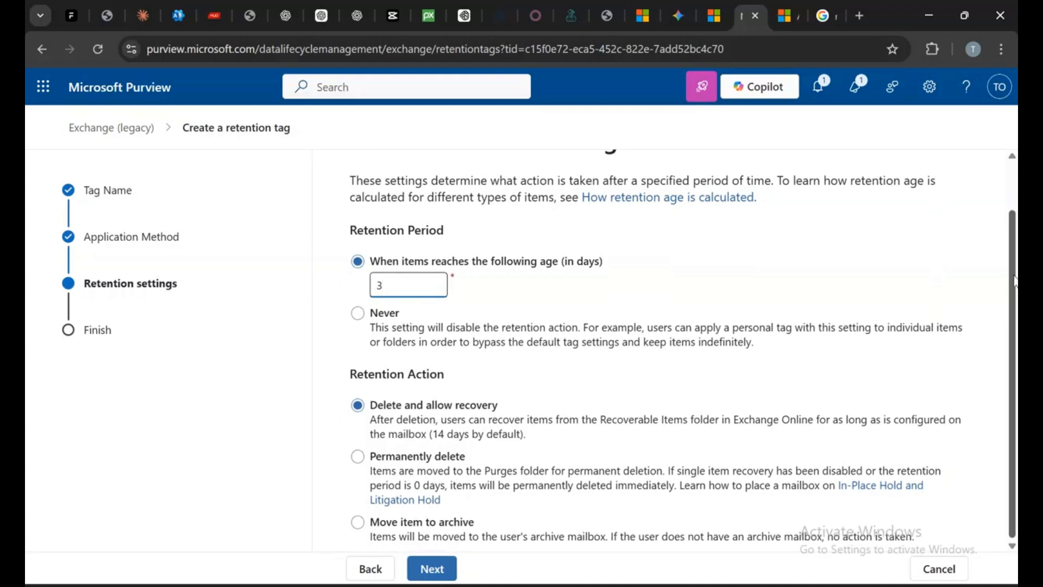
{"action": "left_click", "coordinate": [179, 15]}
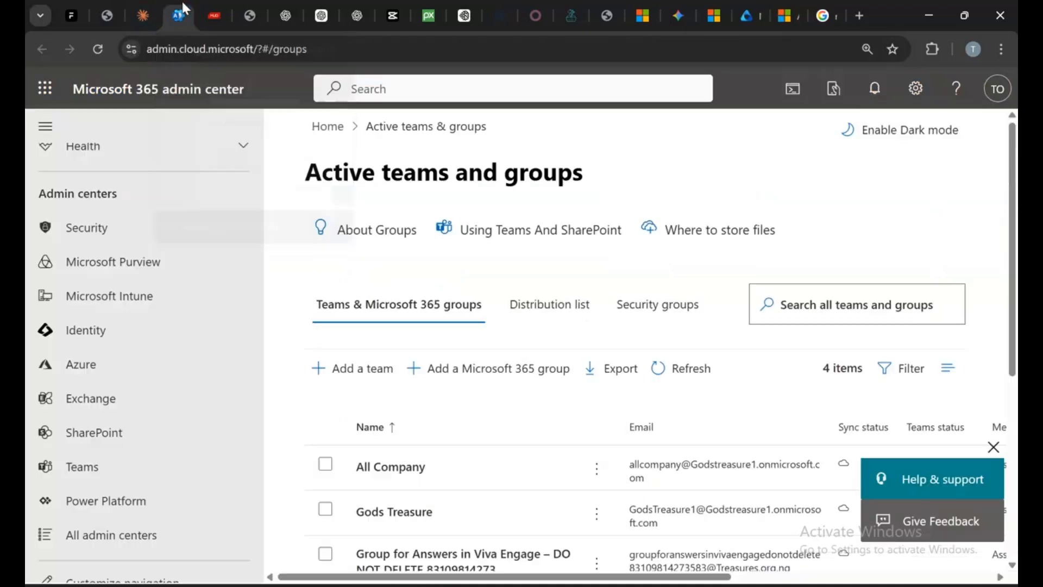
{"action": "left_click", "coordinate": [49, 87]}
{"action": "left_click", "coordinate": [182, 201]}
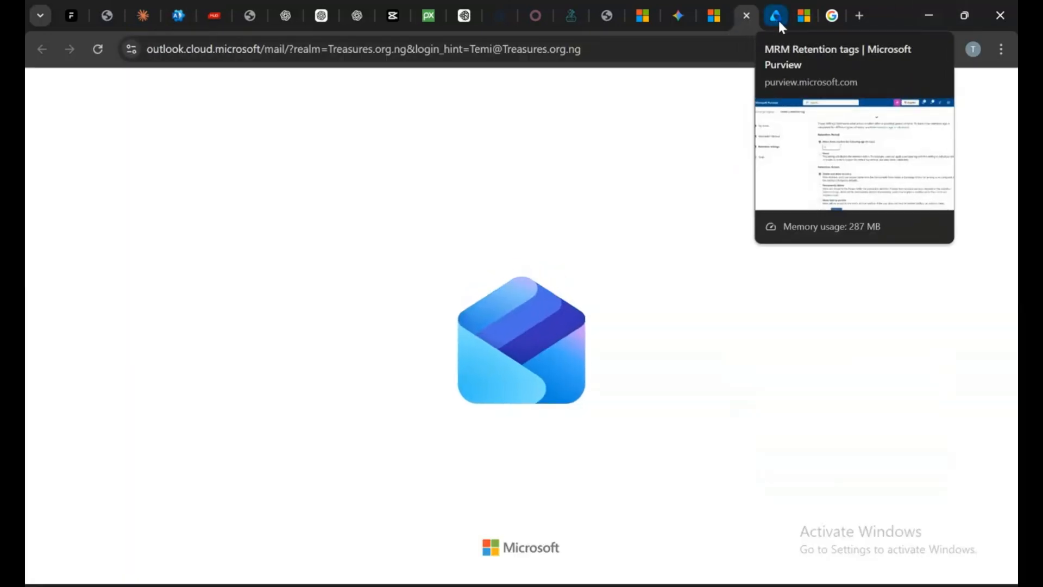
{"action": "left_click", "coordinate": [778, 17]}
{"action": "scroll", "coordinate": [563, 538], "scroll_direction": "down", "scroll_amount": 1}
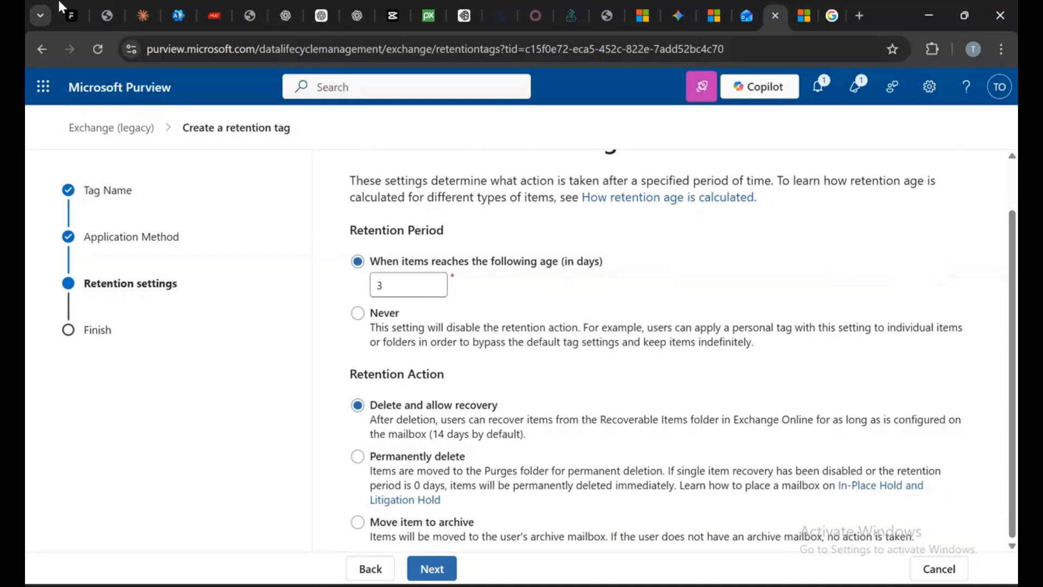
Continue to the review page, submit the 3 days delete tag, and finish the wizard
{"action": "left_click", "coordinate": [430, 568]}
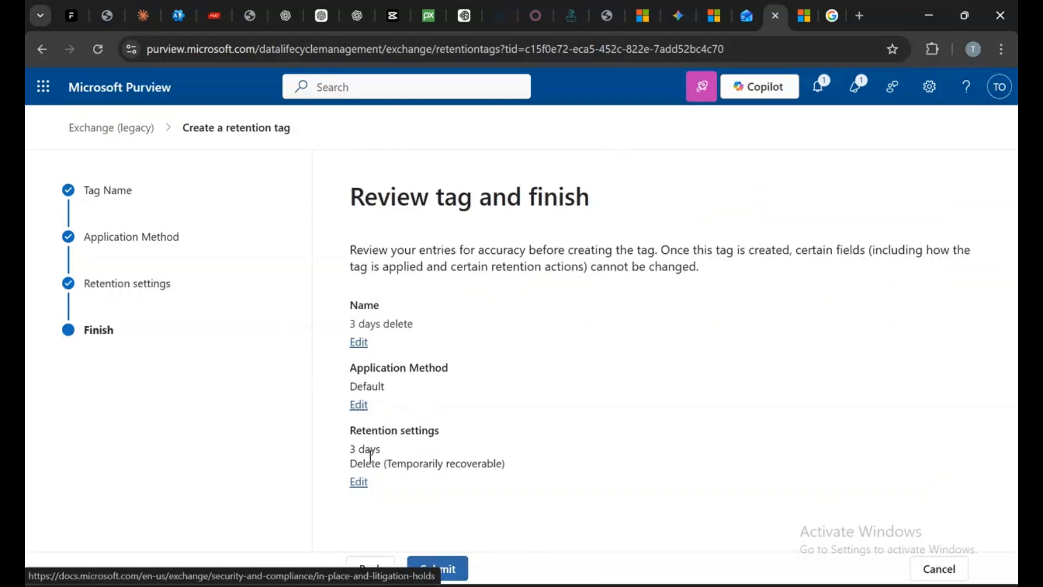
{"action": "left_click", "coordinate": [437, 567]}
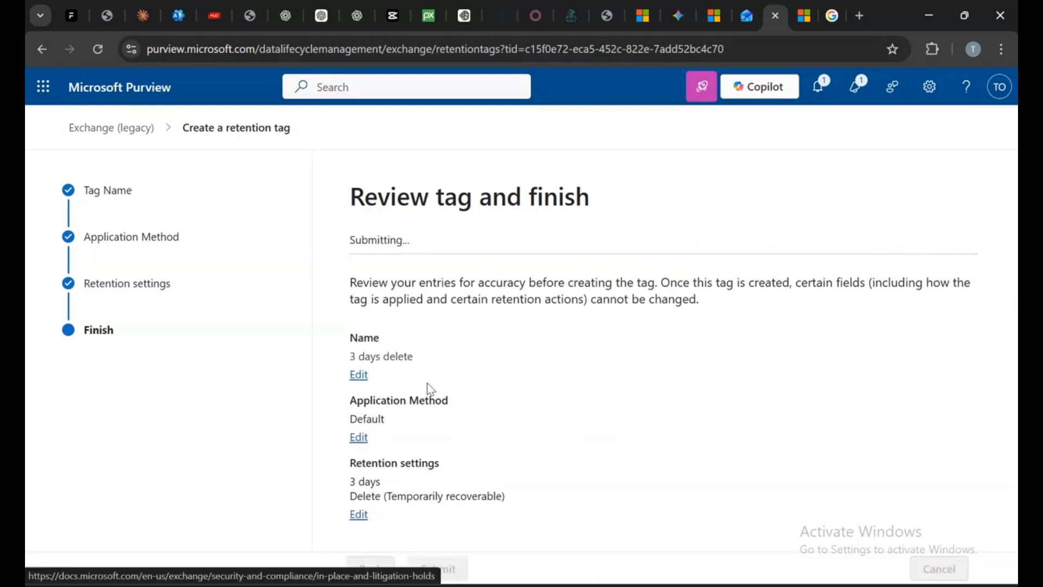
{"action": "left_click", "coordinate": [362, 564]}
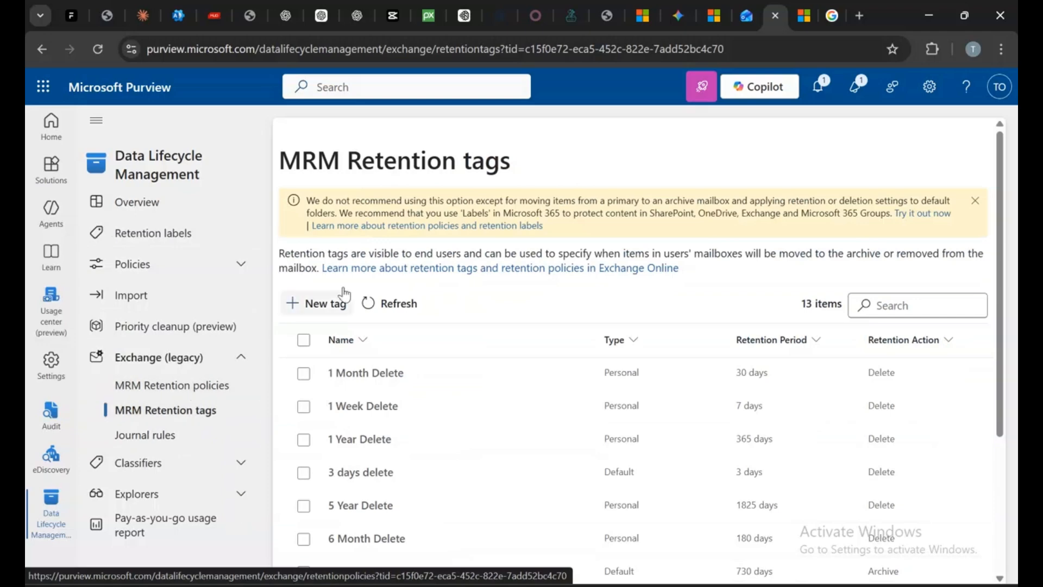
Refresh the tags list, then open MRM Retention policies and inspect the Default MRM Policy's retention tags
{"action": "left_click", "coordinate": [395, 307]}
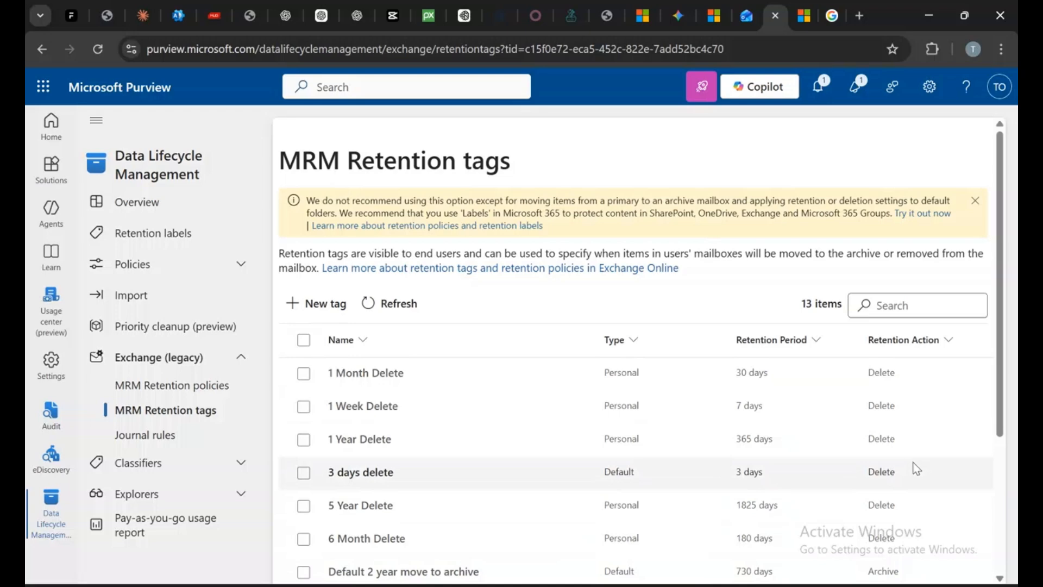
{"action": "left_click", "coordinate": [134, 387]}
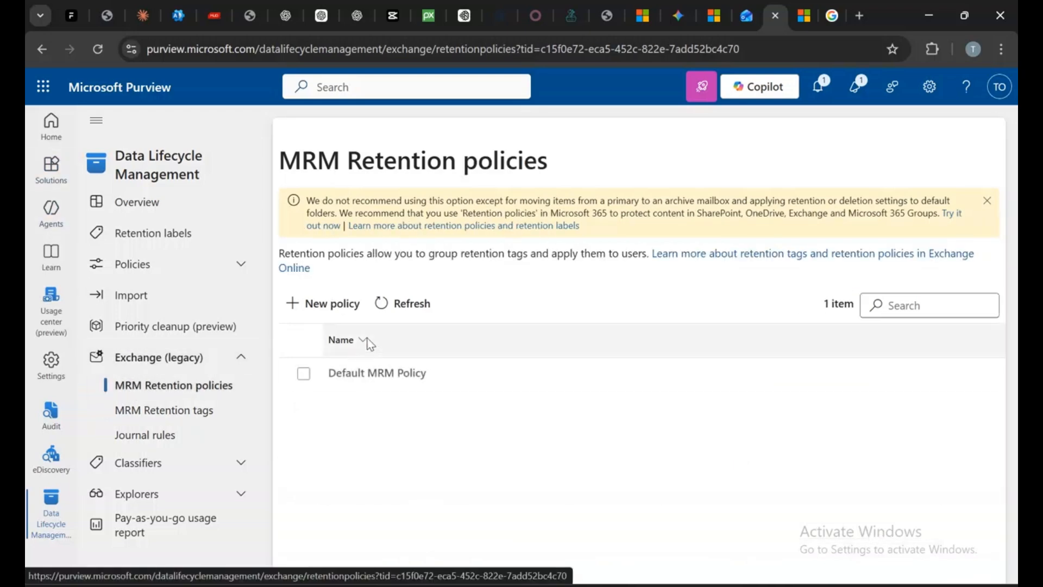
{"action": "left_click", "coordinate": [407, 382]}
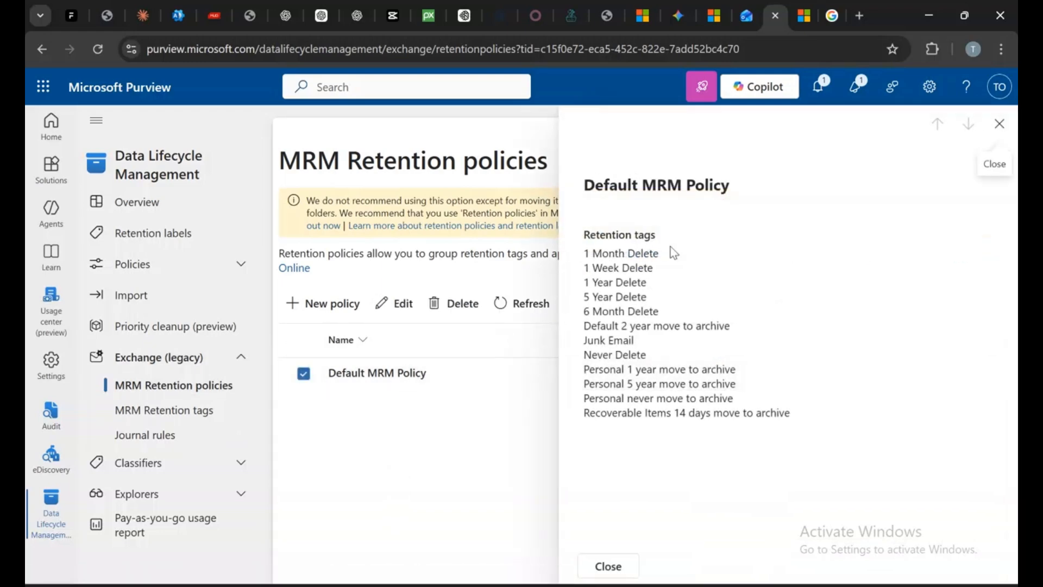
{"action": "left_click", "coordinate": [1003, 132]}
Start a new MRM retention policy named "3 day test policy"
{"action": "left_click", "coordinate": [308, 299]}
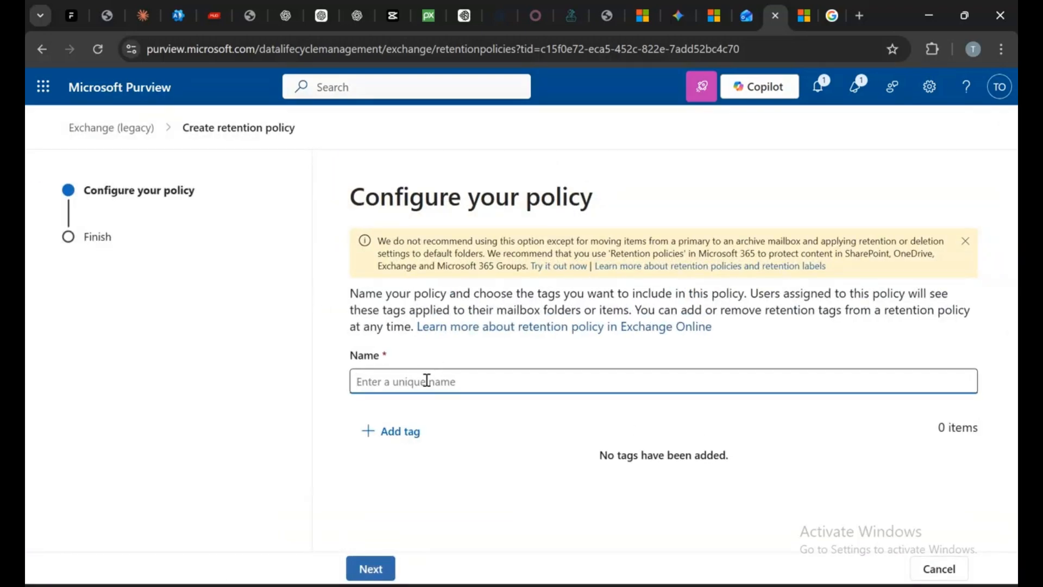
{"action": "type", "text": "#"}
{"action": "key", "text": "BackSpace"}
{"action": "type", "text": "3 day test policy"}
Add the 3 days delete tag to the policy, then submit and finish creating it
{"action": "left_click", "coordinate": [402, 438]}
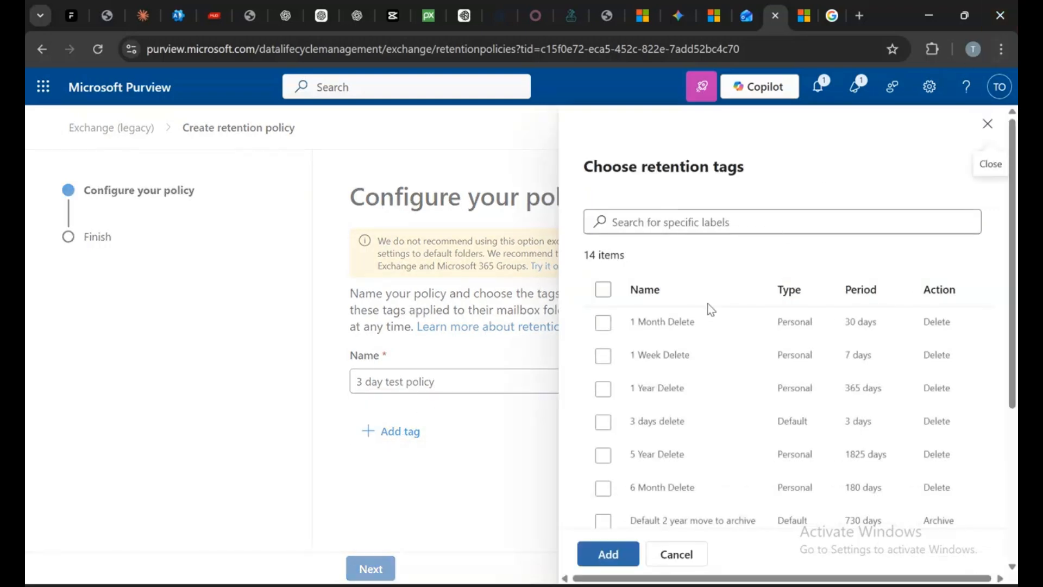
{"action": "left_click", "coordinate": [600, 423]}
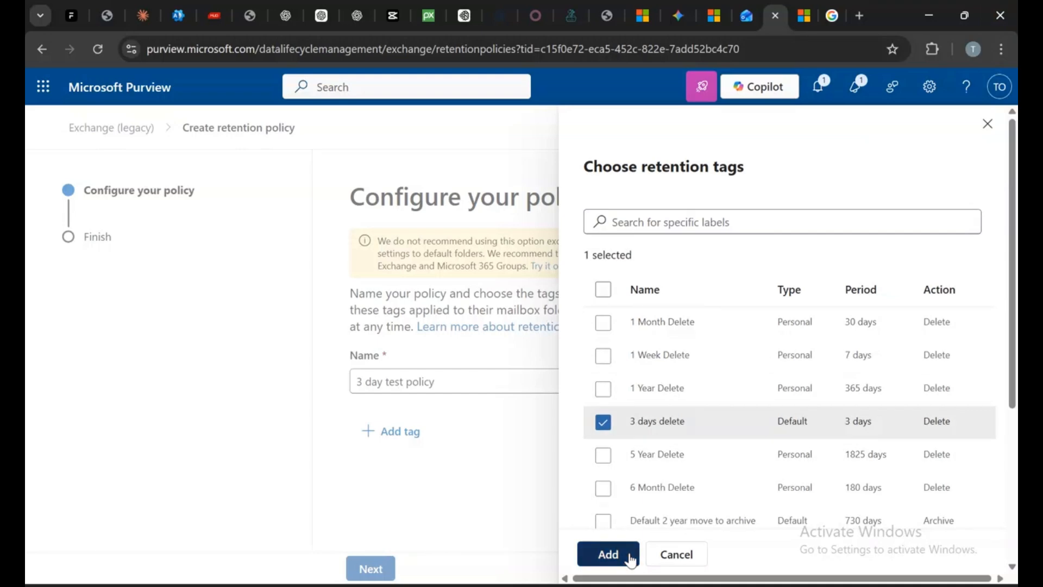
{"action": "left_click", "coordinate": [608, 554]}
{"action": "left_click", "coordinate": [370, 568]}
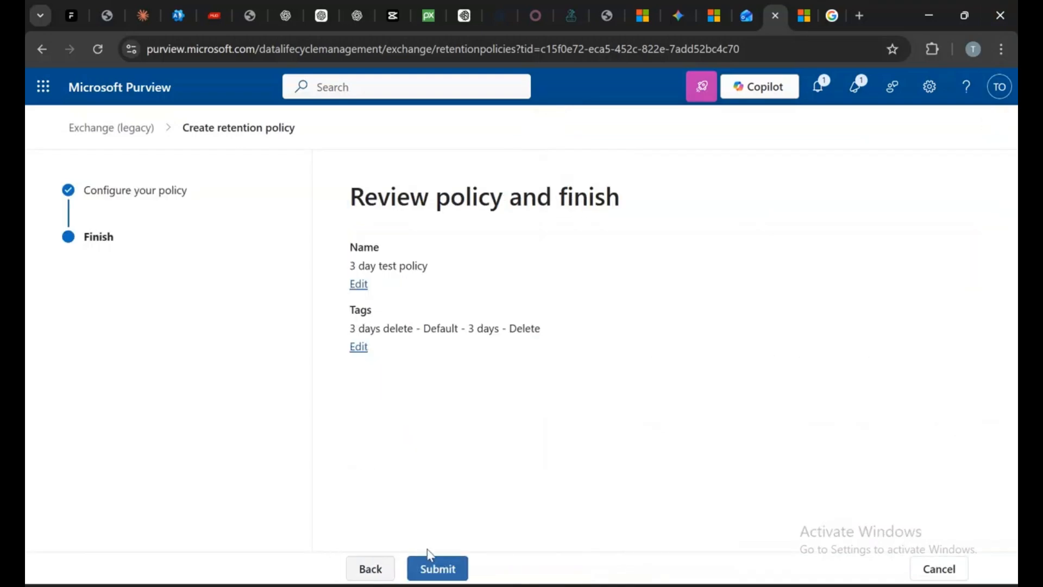
{"action": "left_click", "coordinate": [438, 569]}
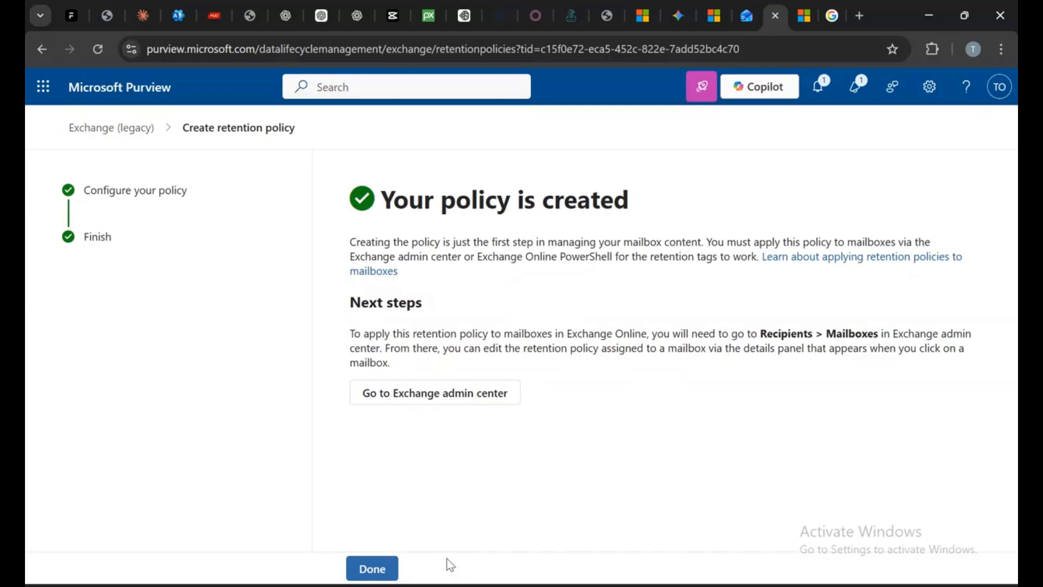
{"action": "left_click", "coordinate": [388, 570]}
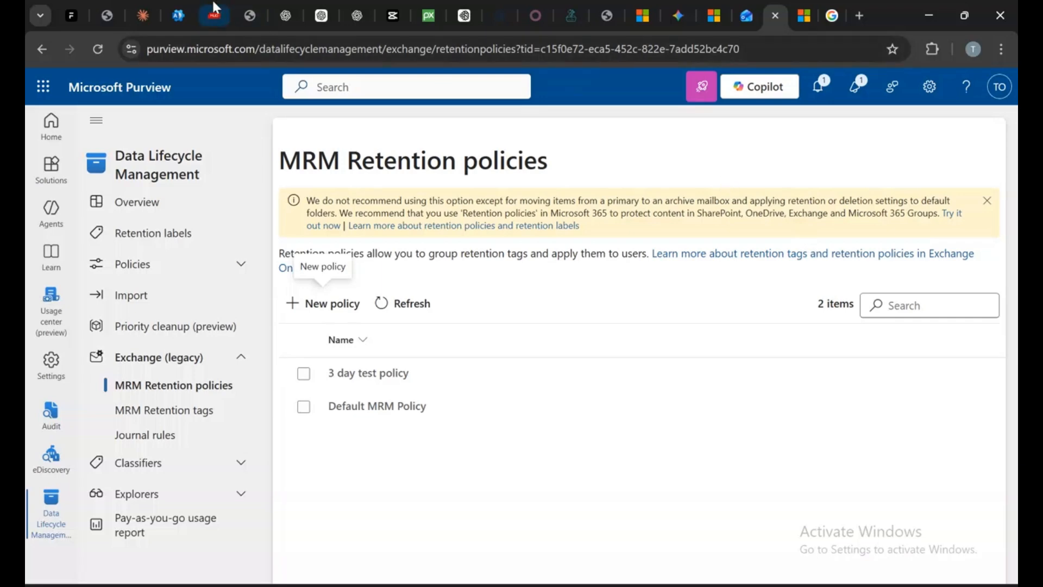
Open the Exchange admin center from the Microsoft 365 admin center
{"action": "left_click", "coordinate": [191, 2]}
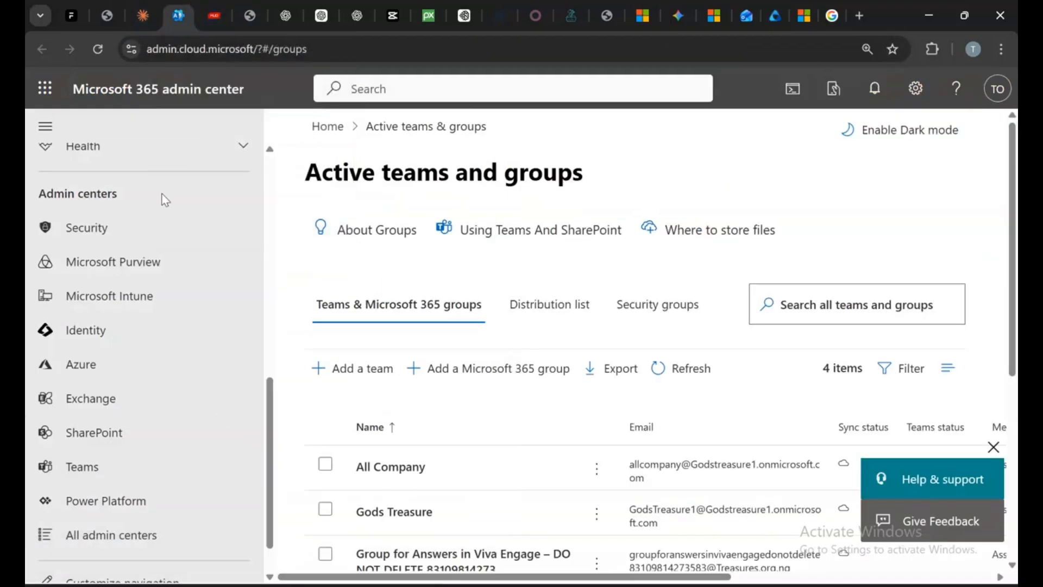
{"action": "left_click", "coordinate": [124, 400]}
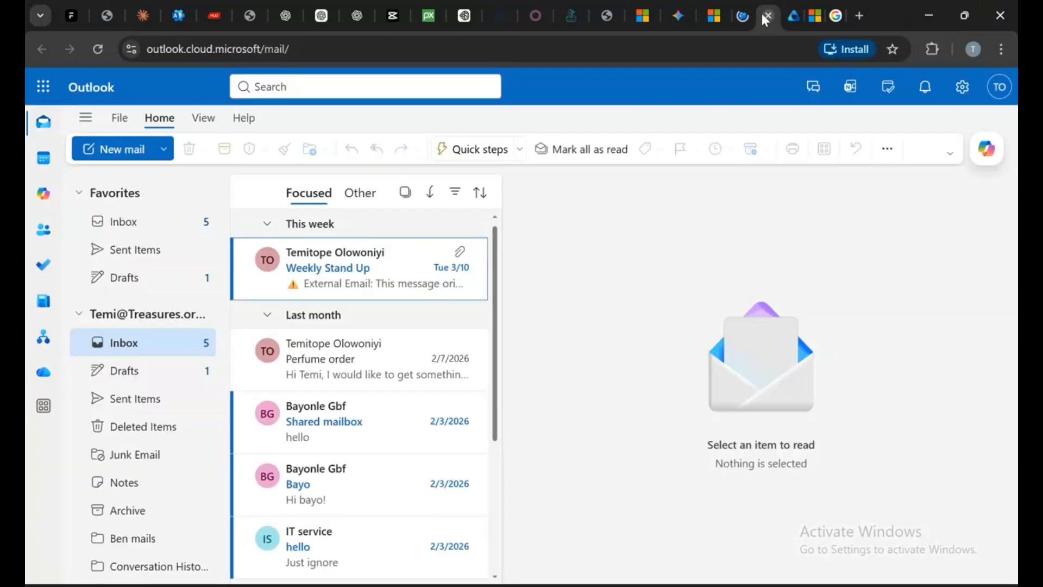
Switch to Outlook on the web and expand the Online Archive mailbox in the folder list
{"action": "left_click", "coordinate": [767, 17]}
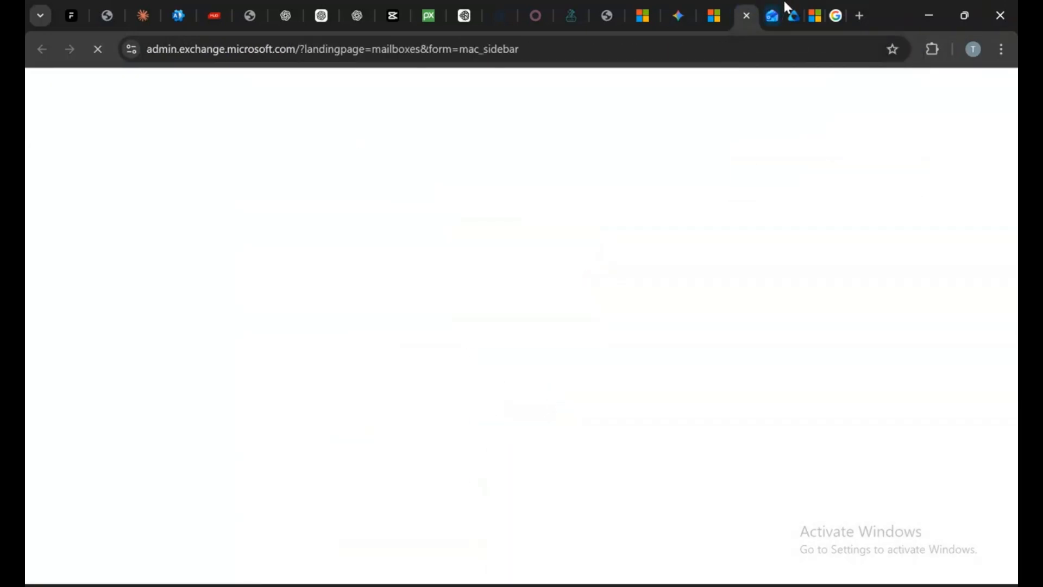
{"action": "left_click", "coordinate": [774, 18]}
{"action": "left_click", "coordinate": [773, 16]}
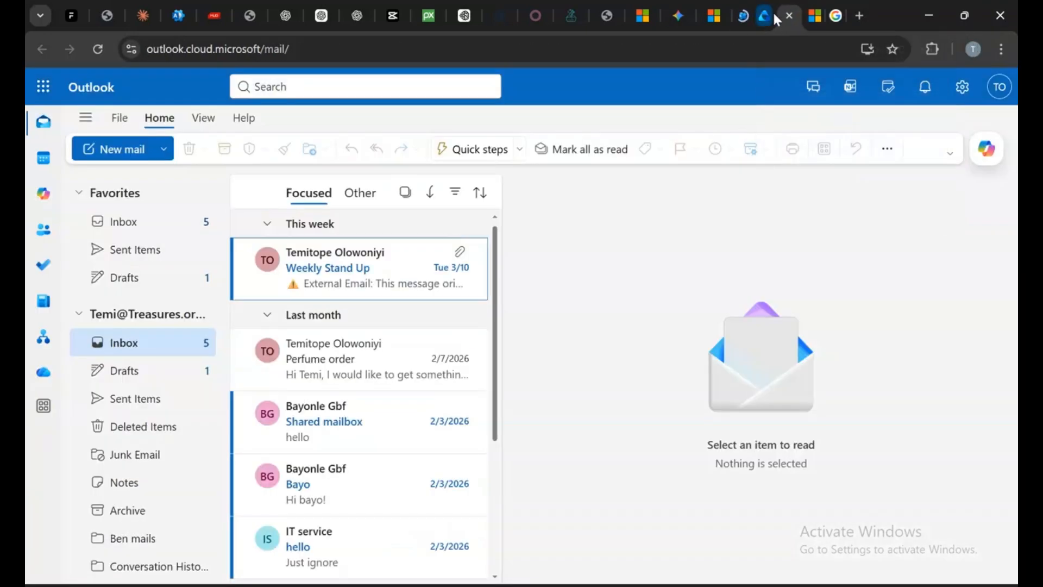
{"action": "scroll", "coordinate": [169, 466], "scroll_direction": "down", "scroll_amount": 4}
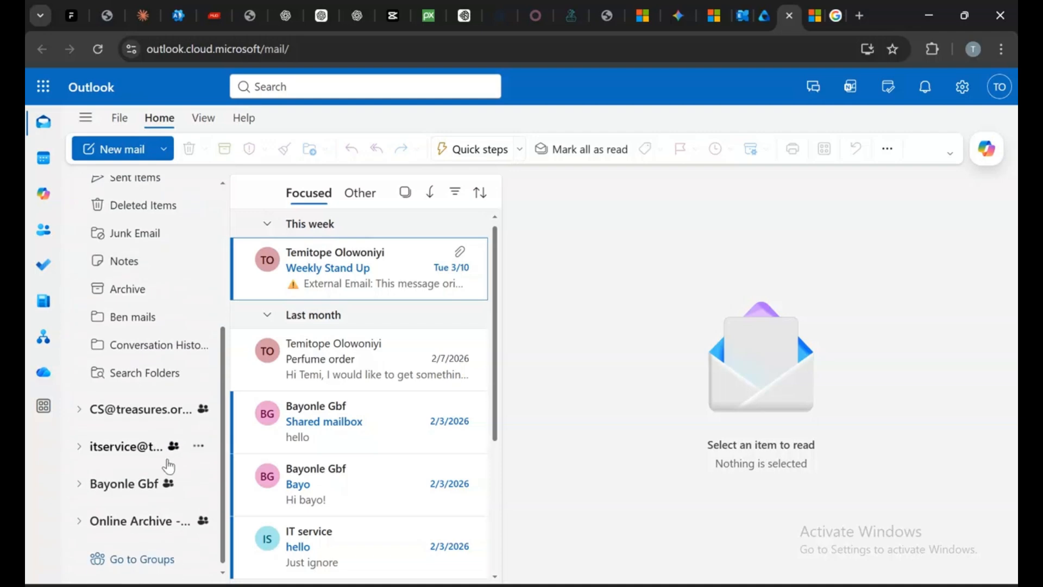
{"action": "left_click", "coordinate": [78, 522]}
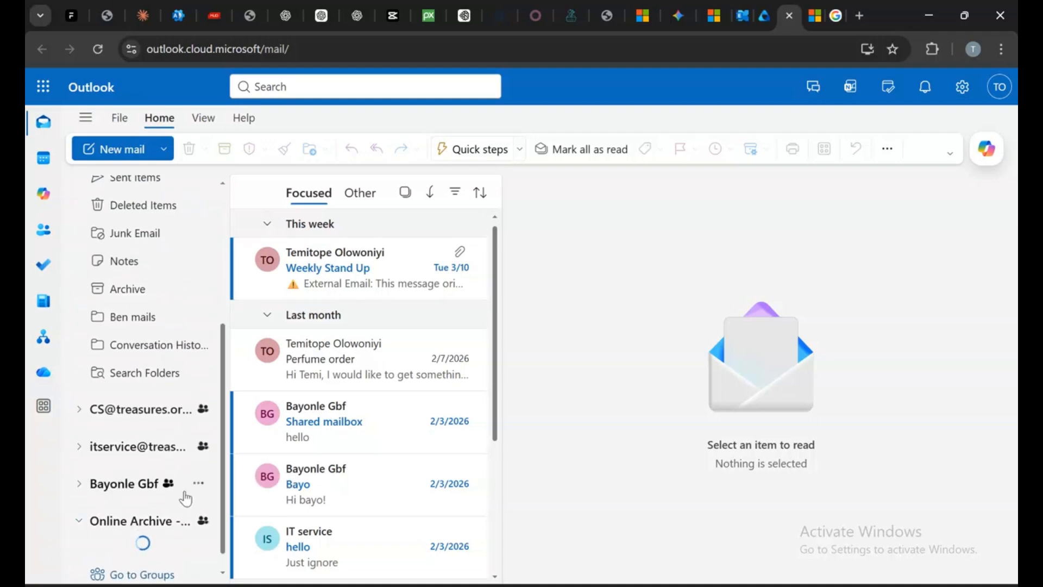
Assign the 3 day test policy as the retention policy of the user mailbox in the Exchange admin center and save
{"action": "scroll", "coordinate": [168, 470], "scroll_direction": "up", "scroll_amount": 5}
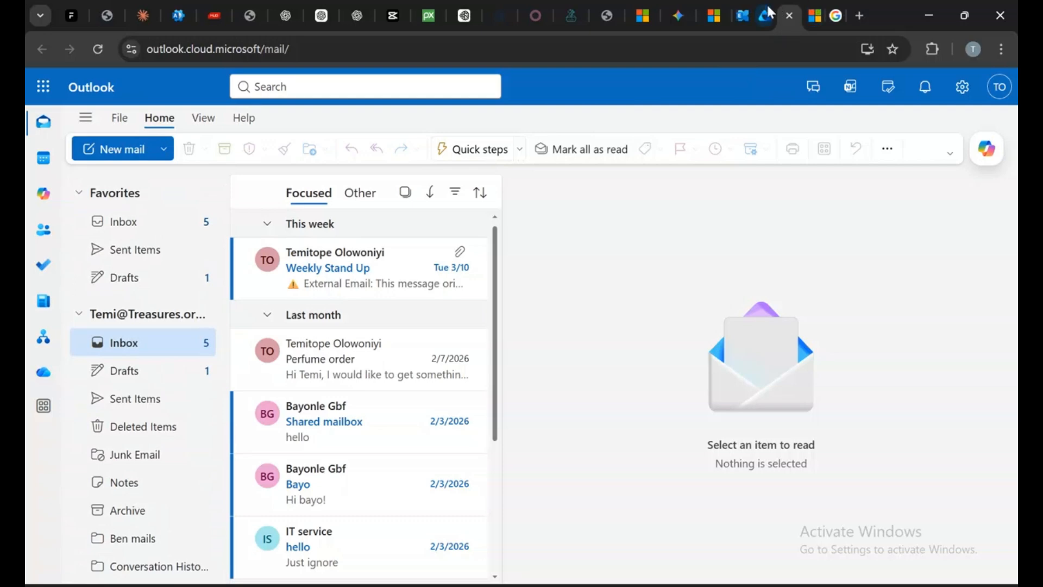
{"action": "left_click", "coordinate": [744, 12]}
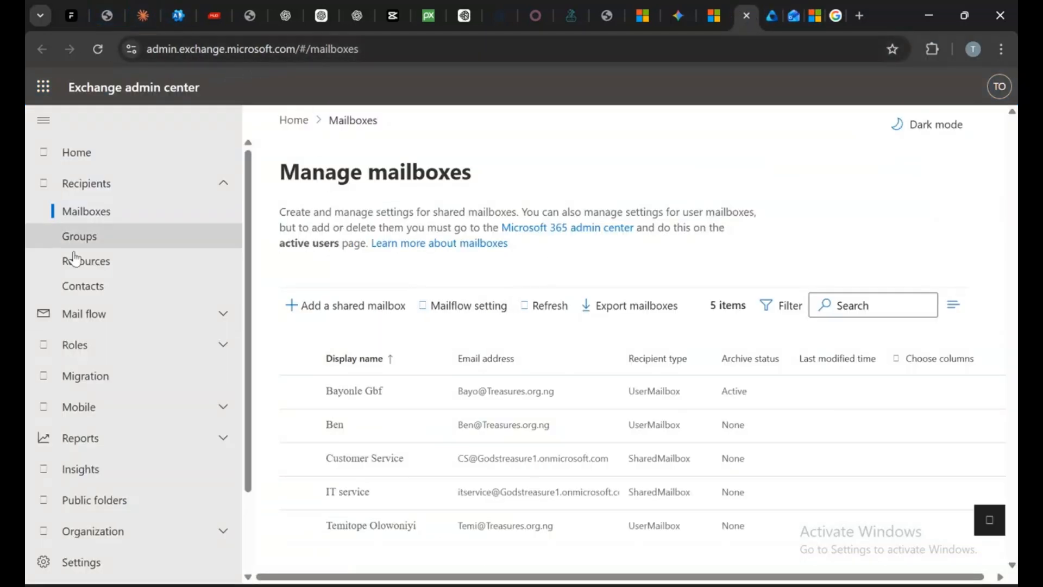
{"action": "left_click", "coordinate": [379, 526]}
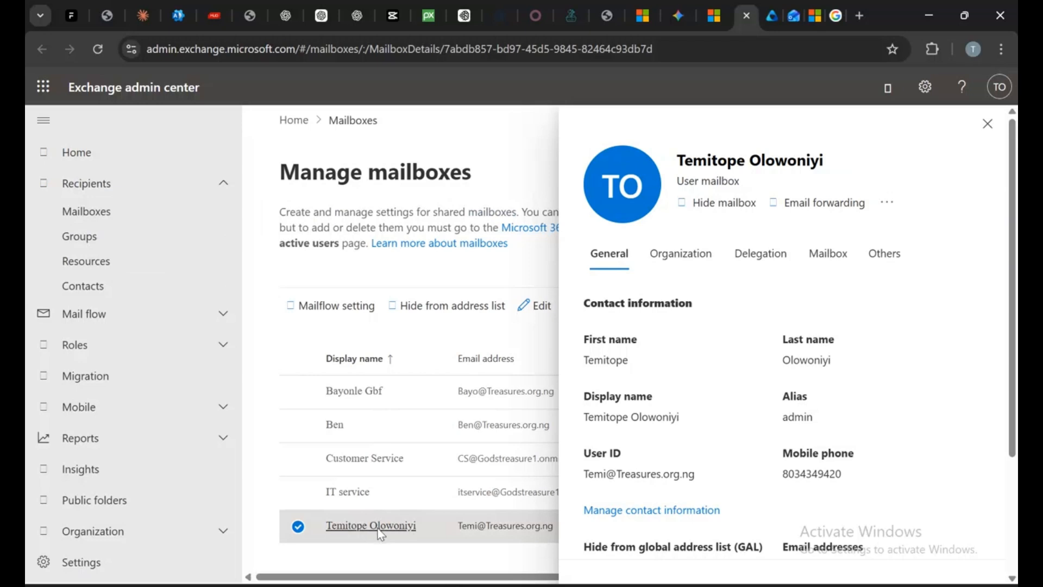
{"action": "left_click", "coordinate": [828, 254]}
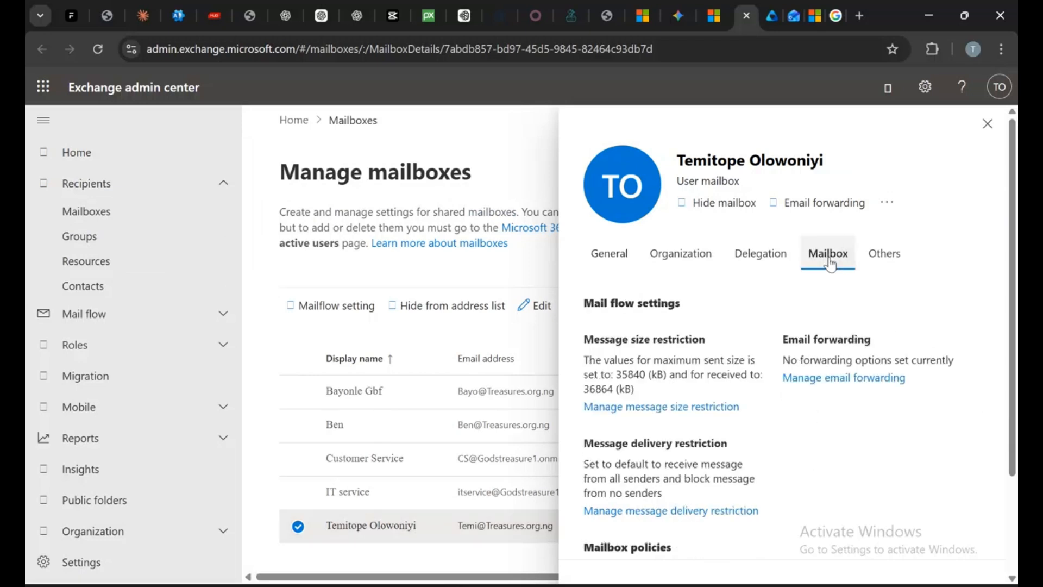
{"action": "scroll", "coordinate": [830, 265], "scroll_direction": "down", "scroll_amount": 3}
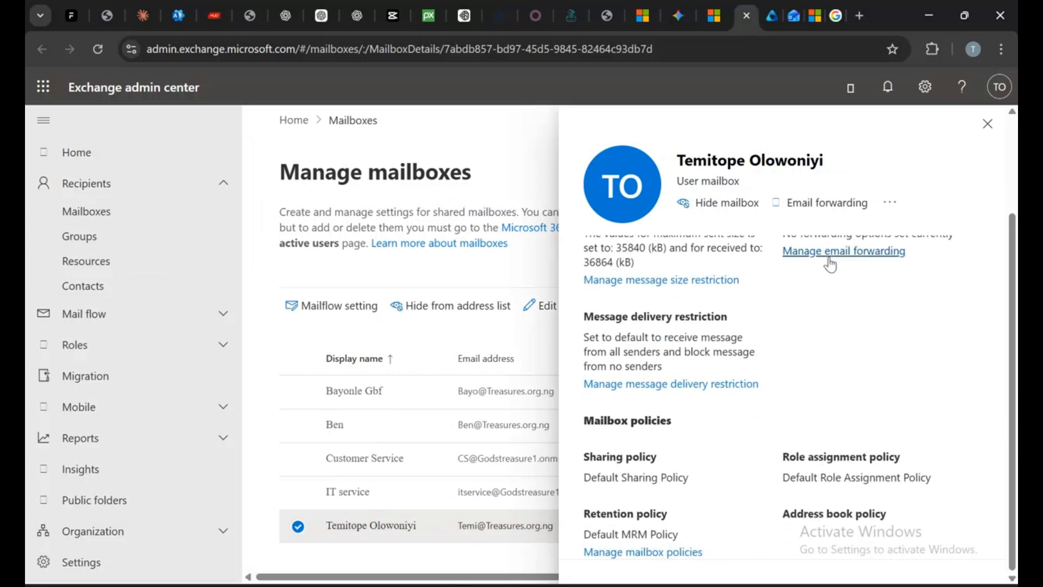
{"action": "scroll", "coordinate": [834, 263], "scroll_direction": "up", "scroll_amount": 3}
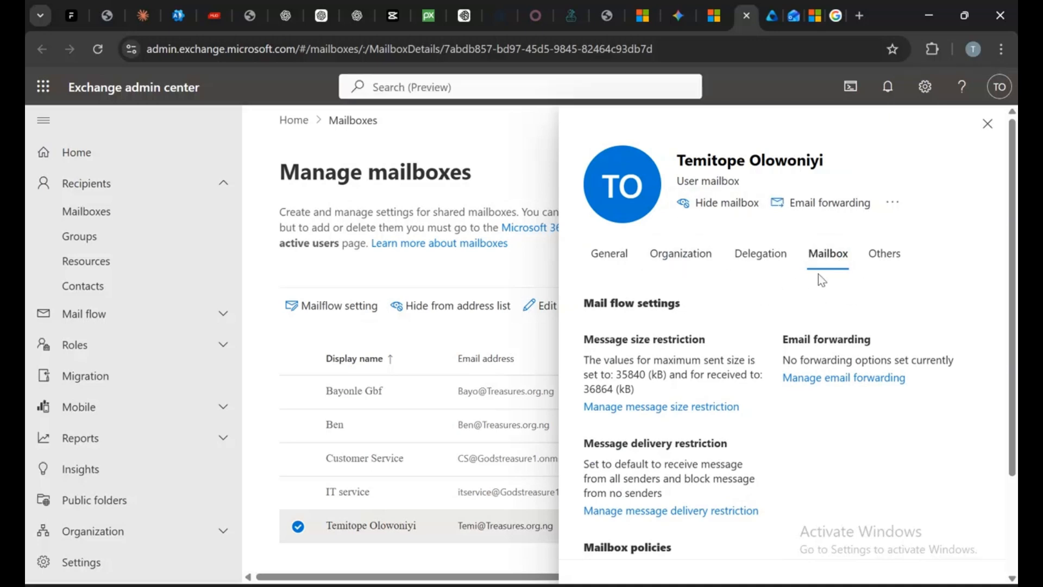
{"action": "scroll", "coordinate": [710, 333], "scroll_direction": "down", "scroll_amount": 2}
{"action": "scroll", "coordinate": [711, 332], "scroll_direction": "down", "scroll_amount": 1}
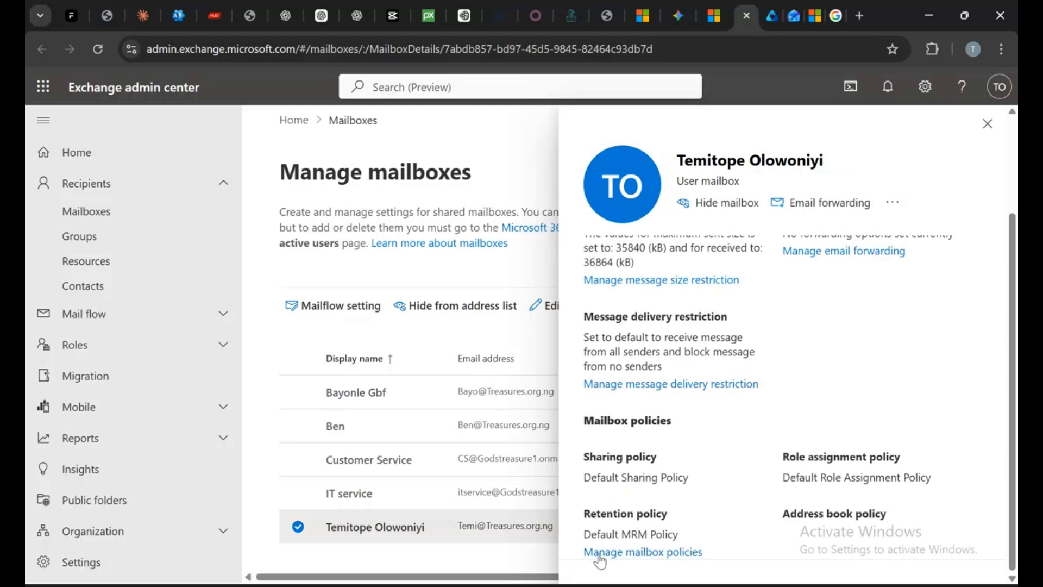
{"action": "left_click", "coordinate": [661, 553]}
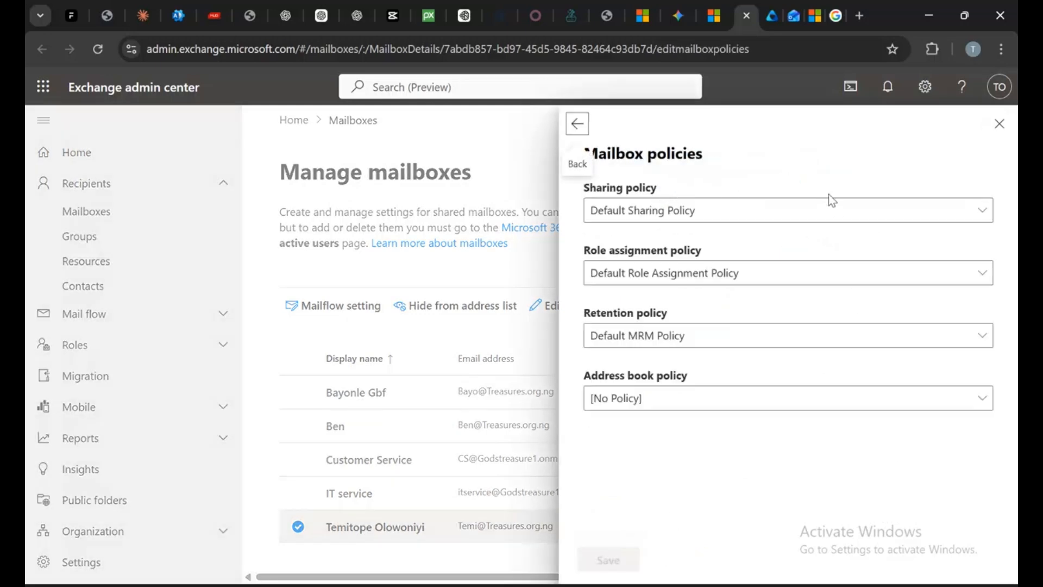
{"action": "left_click", "coordinate": [902, 342]}
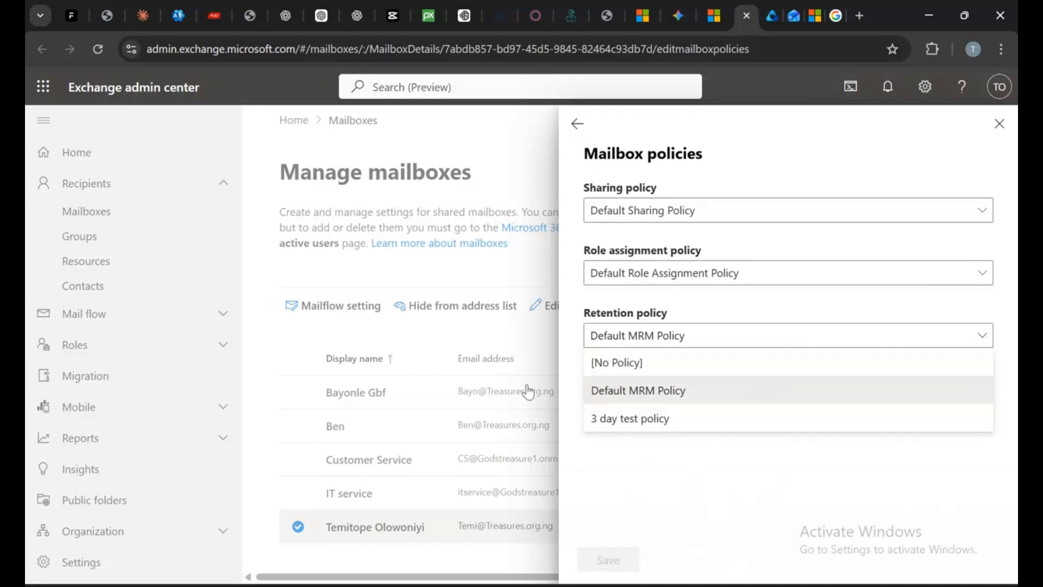
{"action": "left_click", "coordinate": [604, 419]}
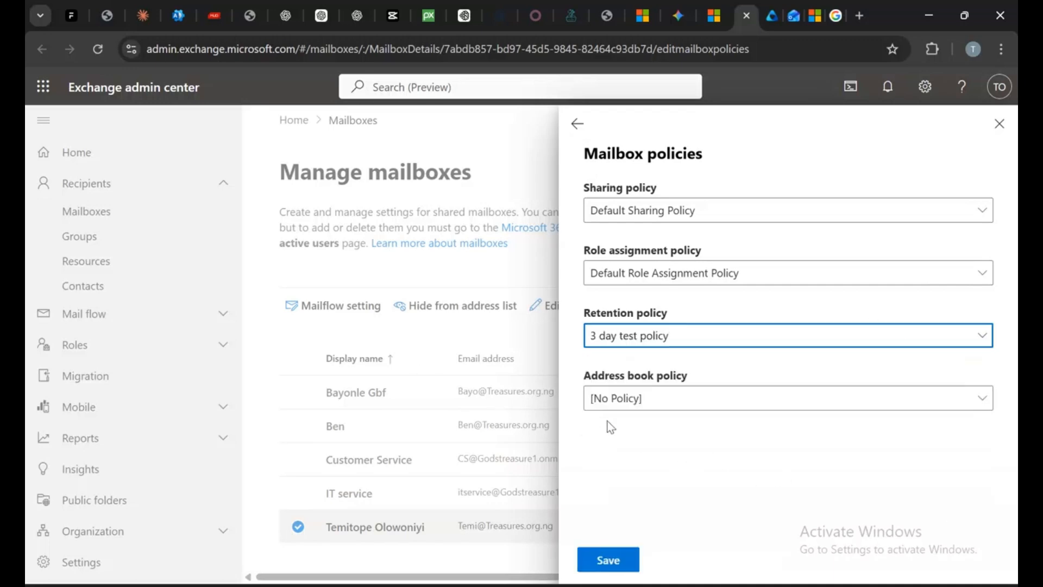
{"action": "left_click", "coordinate": [624, 562]}
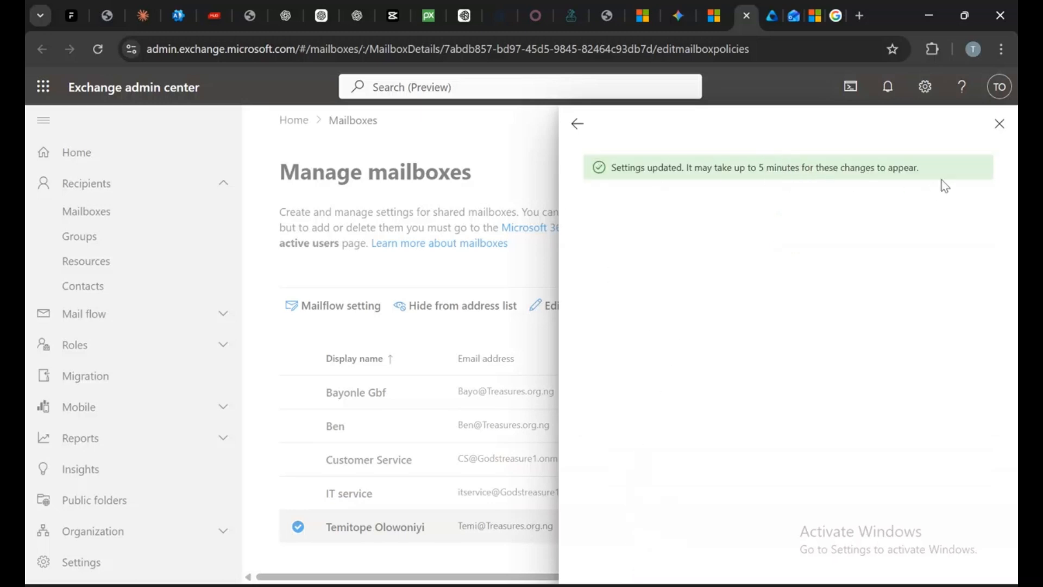
{"action": "left_click", "coordinate": [999, 124]}
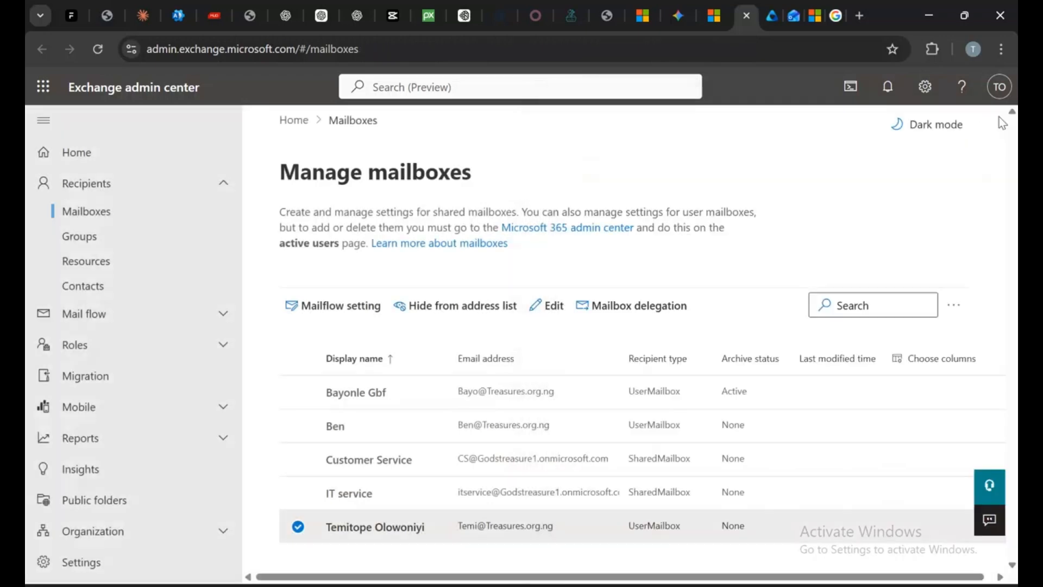
Reopen the user mailbox's Mailbox details to check its retention policy
{"action": "left_click", "coordinate": [375, 527]}
{"action": "scroll", "coordinate": [812, 327], "scroll_direction": "down", "scroll_amount": 3}
{"action": "scroll", "coordinate": [826, 330], "scroll_direction": "up", "scroll_amount": 3}
{"action": "left_click", "coordinate": [827, 253]}
{"action": "scroll", "coordinate": [848, 325], "scroll_direction": "down", "scroll_amount": 3}
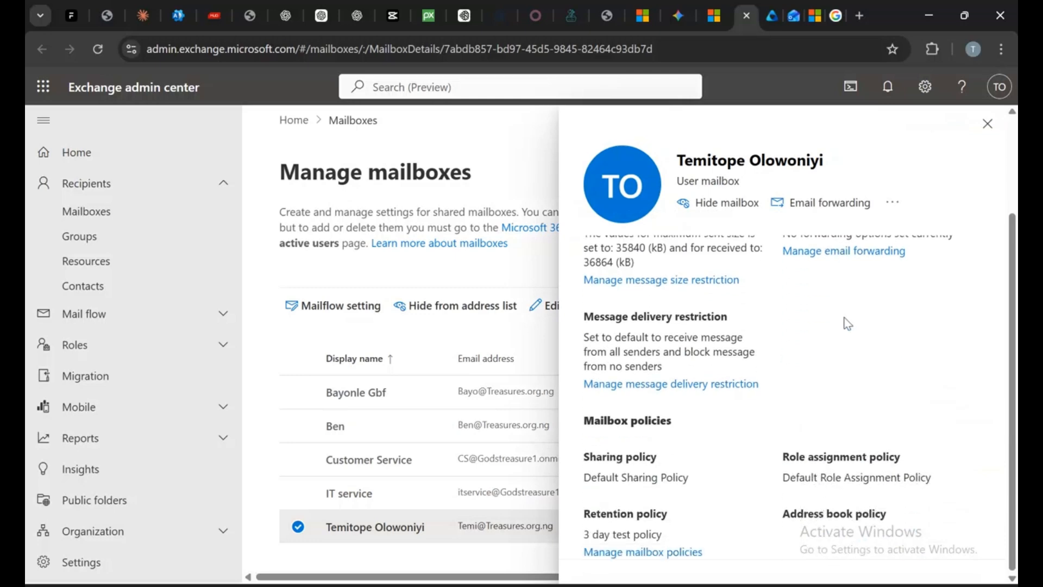
{"action": "left_click_drag", "start_coordinate": [626, 530], "coordinate": [623, 533]}
Switch to Outlook on the web and reload it to check the mailbox folders
{"action": "left_click", "coordinate": [771, 5]}
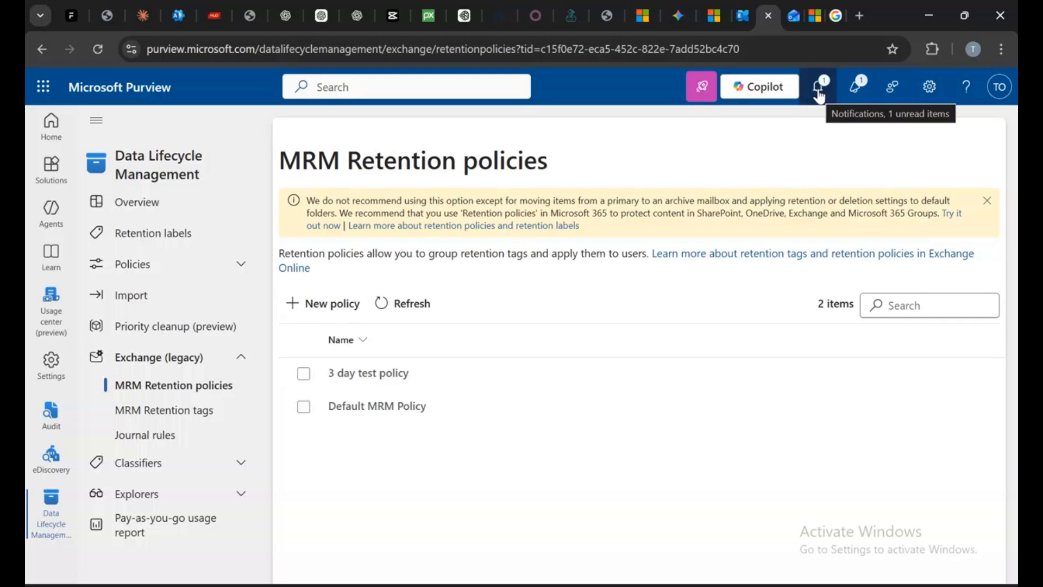
{"action": "left_click", "coordinate": [797, 15]}
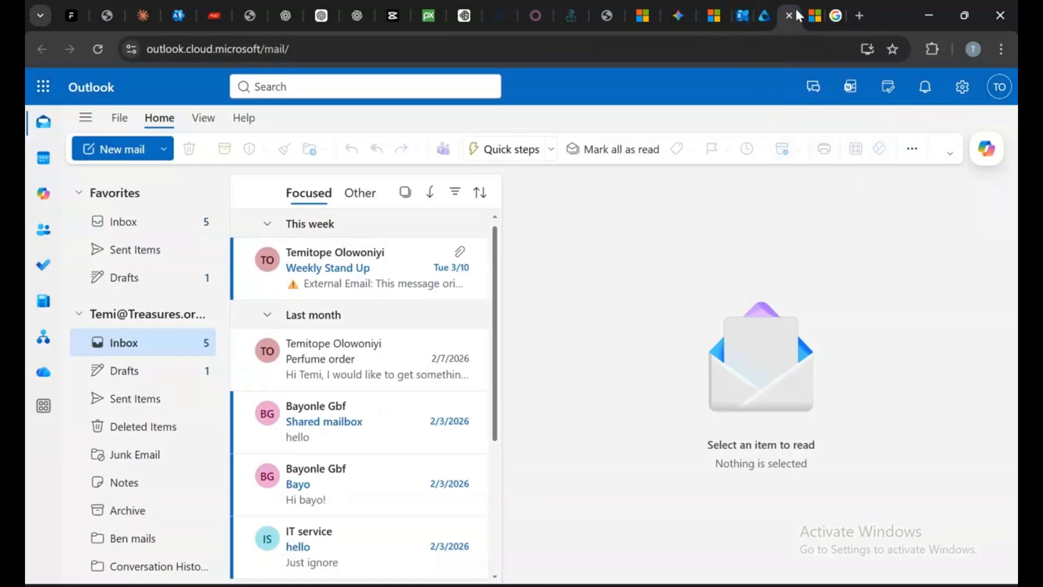
{"action": "left_click", "coordinate": [98, 49]}
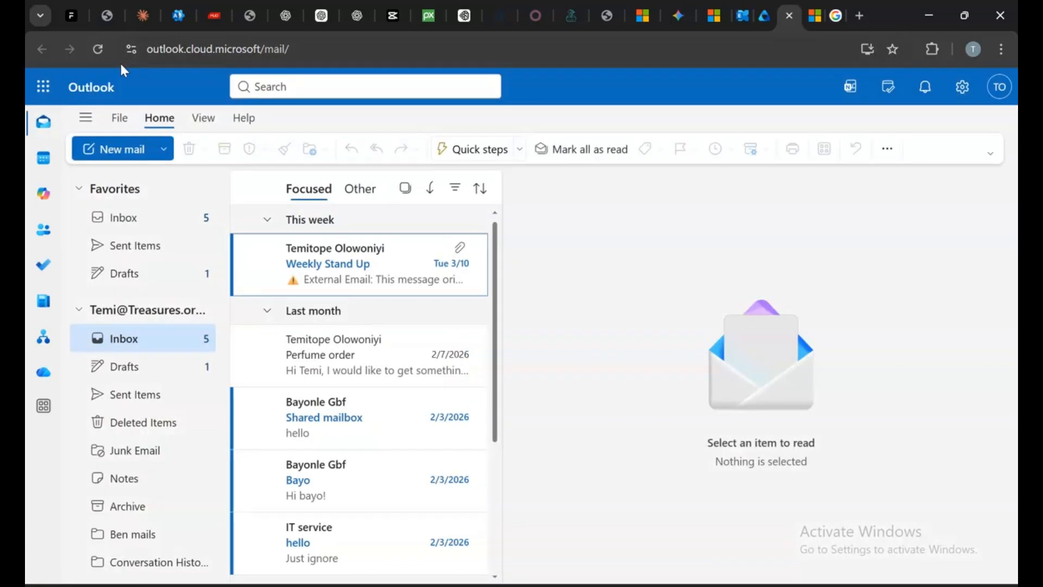
{"action": "scroll", "coordinate": [213, 429], "scroll_direction": "down", "scroll_amount": 1}
{"action": "scroll", "coordinate": [213, 430], "scroll_direction": "down", "scroll_amount": 3}
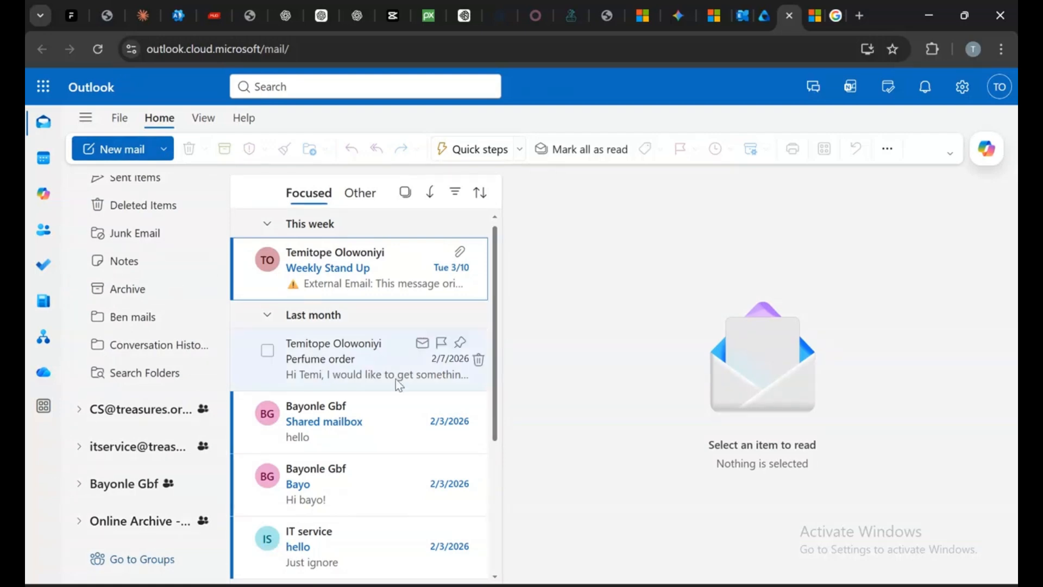
{"action": "scroll", "coordinate": [145, 304], "scroll_direction": "up", "scroll_amount": 5}
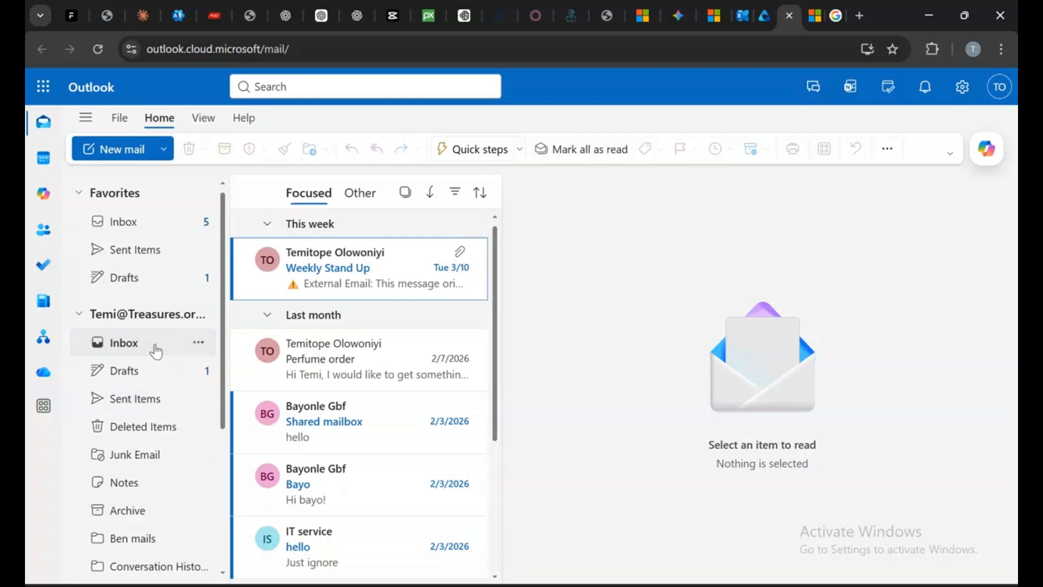
{"action": "left_click", "coordinate": [96, 54]}
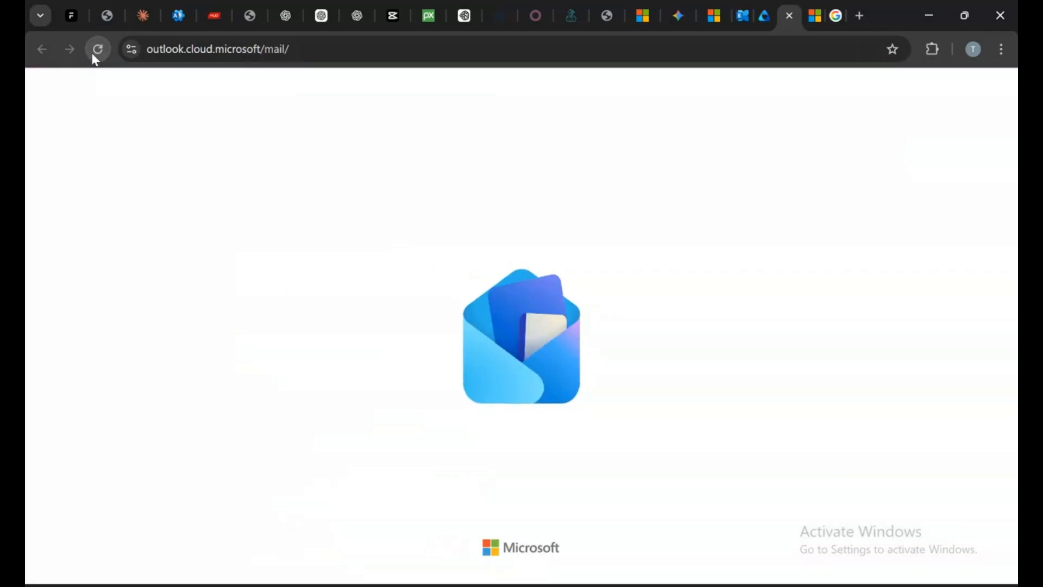
{"action": "scroll", "coordinate": [445, 276], "scroll_direction": "down", "scroll_amount": 1}
{"action": "scroll", "coordinate": [445, 276], "scroll_direction": "down", "scroll_amount": 3}
{"action": "scroll", "coordinate": [331, 445], "scroll_direction": "up", "scroll_amount": 4}
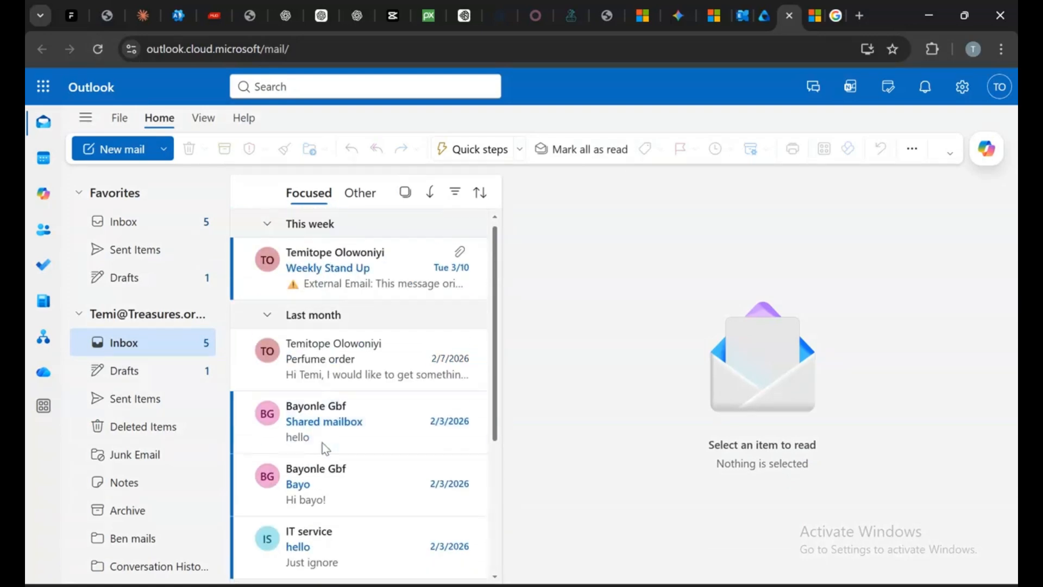
Examine the Deleted Items and Inbox folders and reload Outlook on the web again
{"action": "left_click", "coordinate": [151, 436]}
{"action": "scroll", "coordinate": [459, 405], "scroll_direction": "down", "scroll_amount": 1}
{"action": "scroll", "coordinate": [457, 398], "scroll_direction": "up", "scroll_amount": 1}
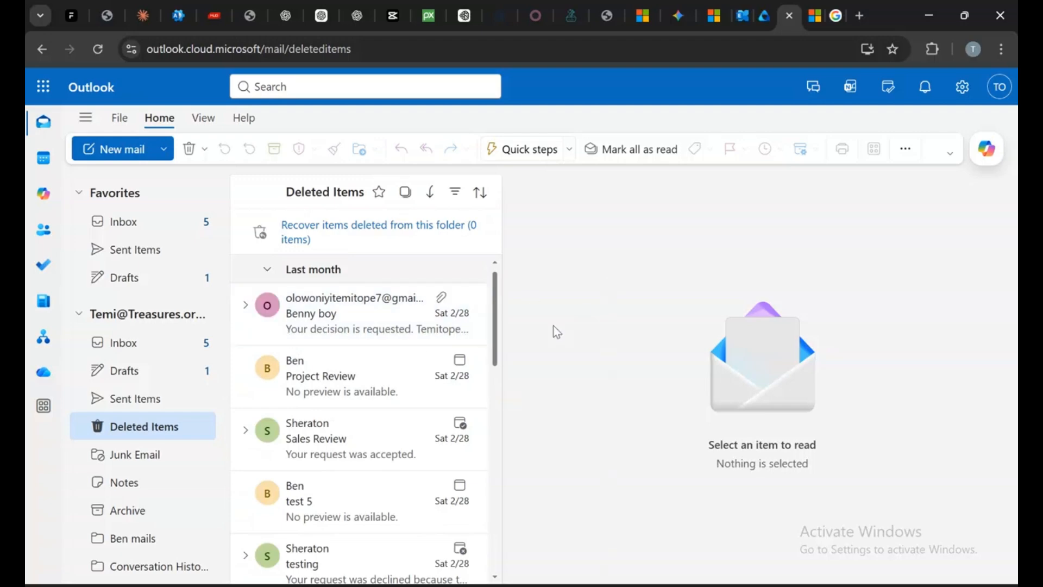
{"action": "left_click", "coordinate": [165, 343]}
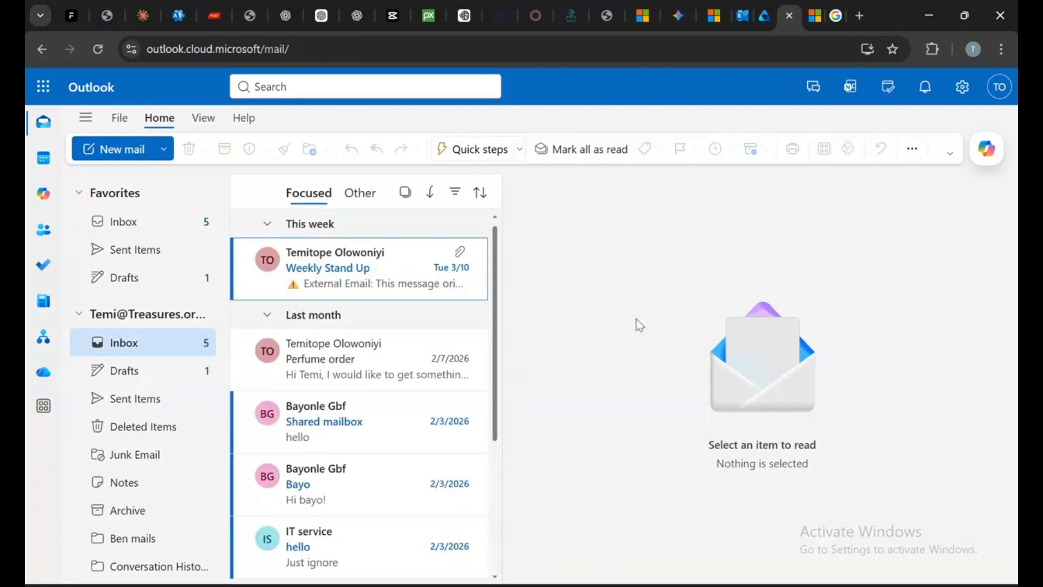
{"action": "scroll", "coordinate": [479, 329], "scroll_direction": "down", "scroll_amount": 3}
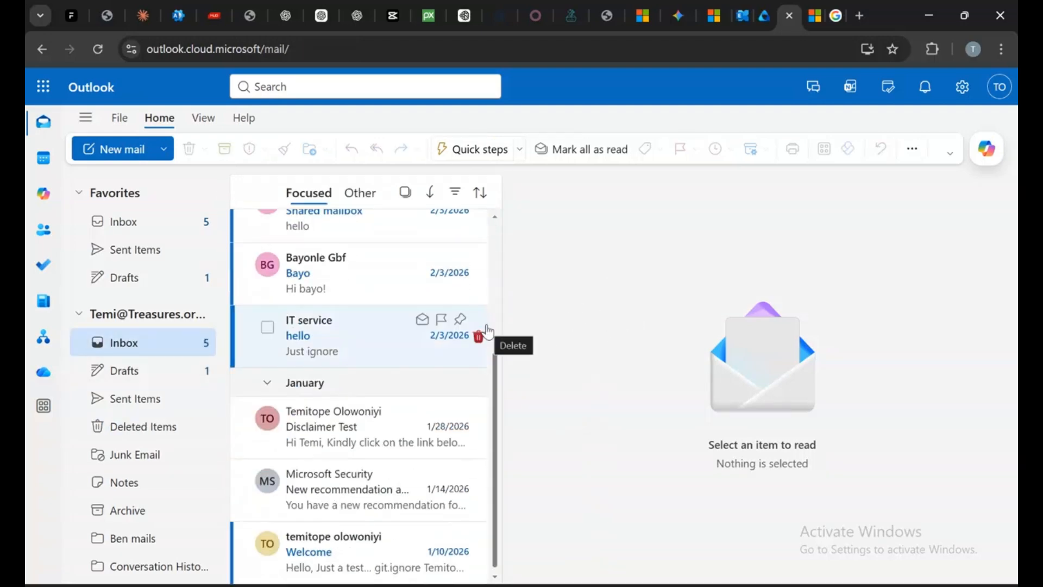
{"action": "scroll", "coordinate": [489, 333], "scroll_direction": "up", "scroll_amount": 3}
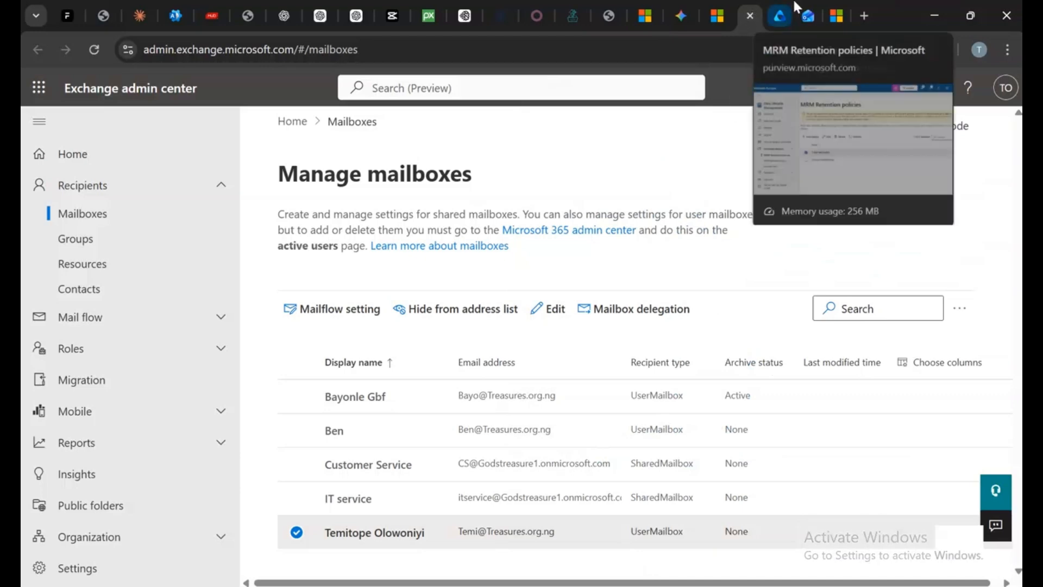
{"action": "left_click", "coordinate": [808, 16]}
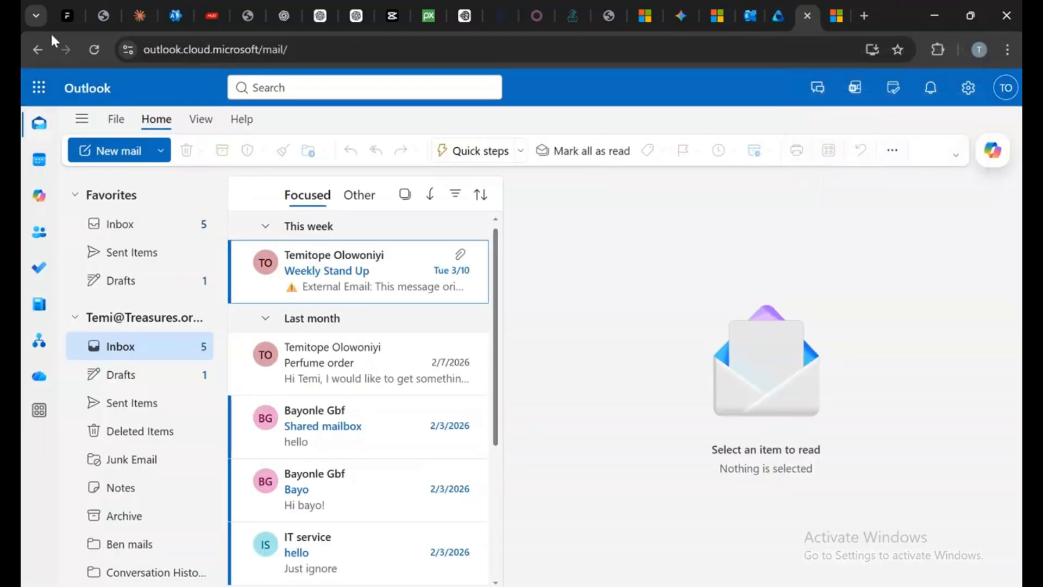
{"action": "left_click", "coordinate": [97, 48]}
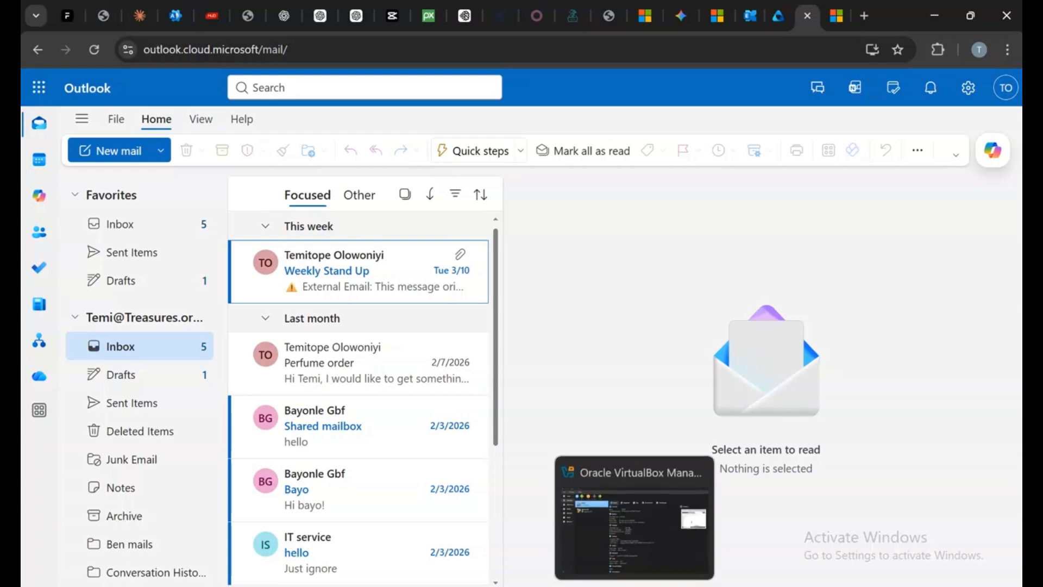
Open Windows PowerShell as Administrator
{"action": "left_click", "coordinate": [651, 586]}
{"action": "right_click", "coordinate": [658, 585]}
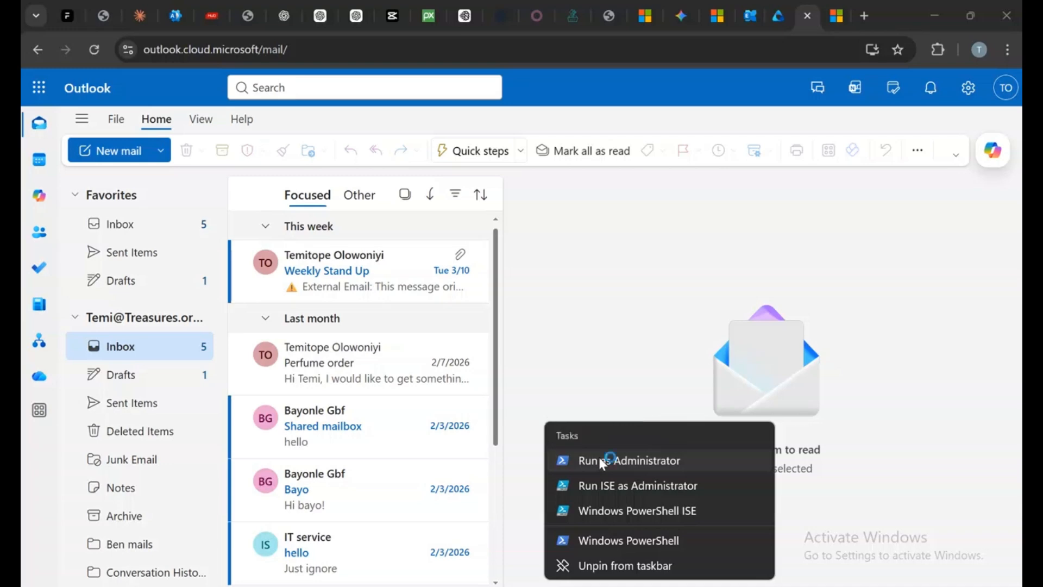
{"action": "left_click", "coordinate": [602, 462]}
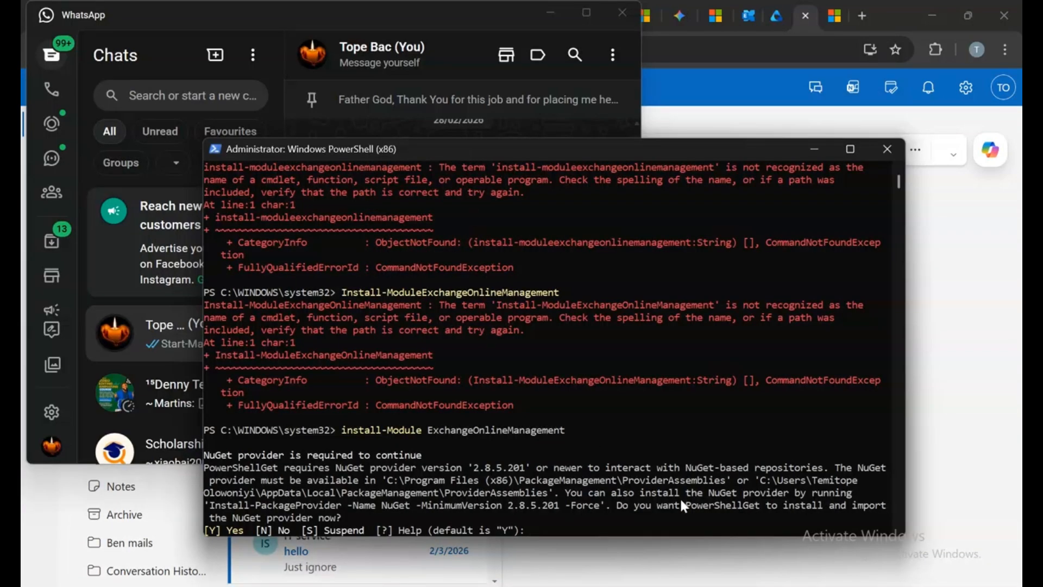
Approve installing the NuGet provider and accept all for the untrusted PSGallery repository to install ExchangeOnlineManagement
{"action": "type", "text": "y"}
{"action": "key", "text": "Return"}
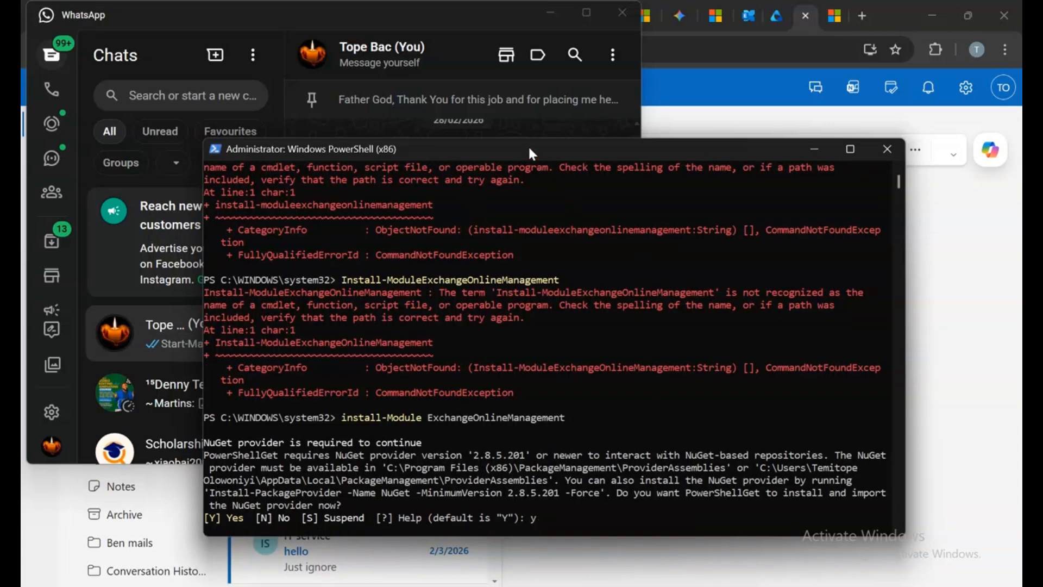
{"action": "left_click_drag", "start_coordinate": [530, 149], "coordinate": [472, 297]}
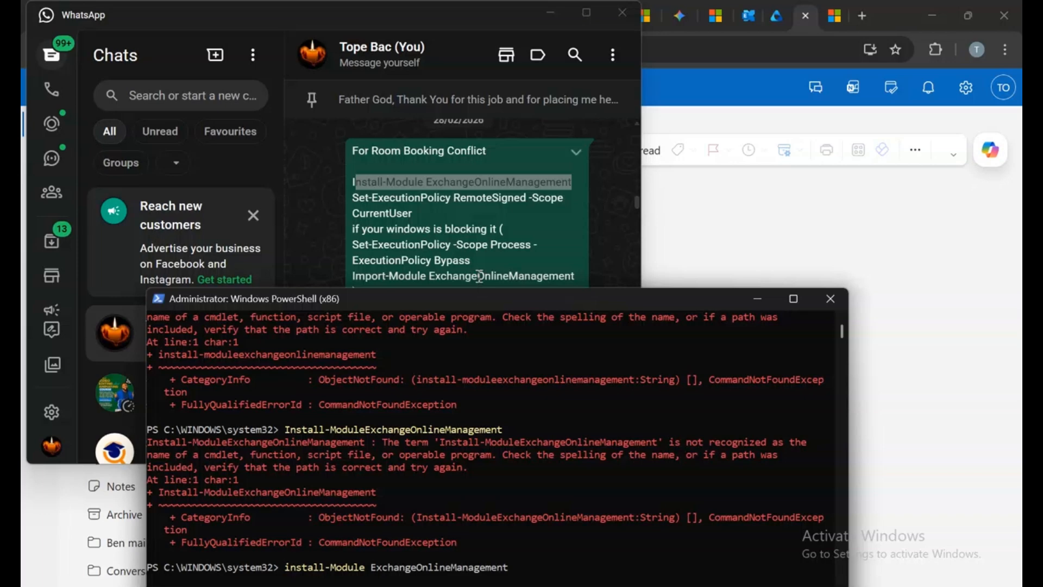
{"action": "left_click_drag", "start_coordinate": [480, 268], "coordinate": [353, 251]}
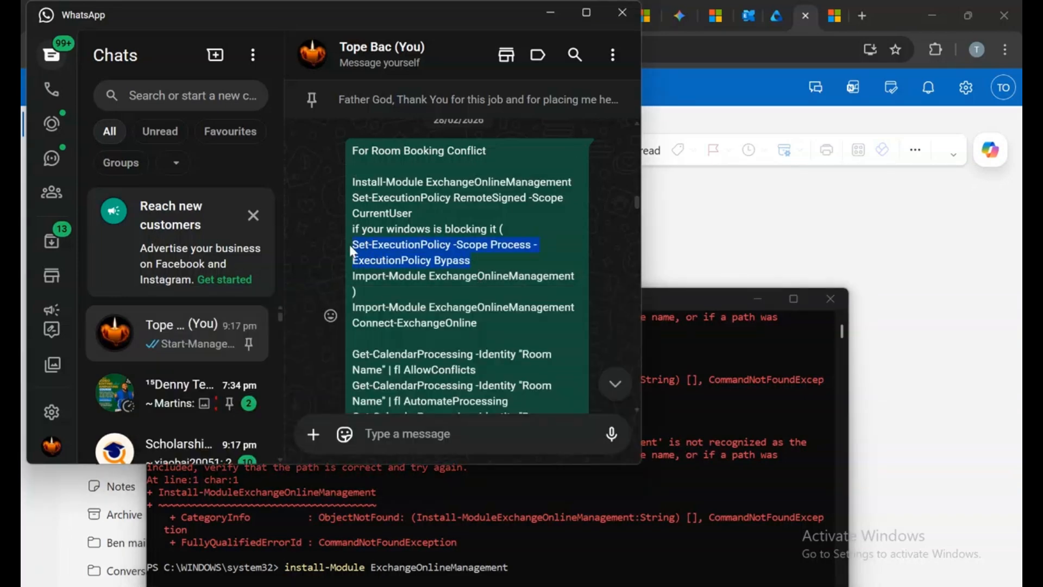
{"action": "left_click_drag", "start_coordinate": [681, 298], "coordinate": [679, 155]}
{"action": "scroll", "coordinate": [685, 390], "scroll_direction": "down", "scroll_amount": 4}
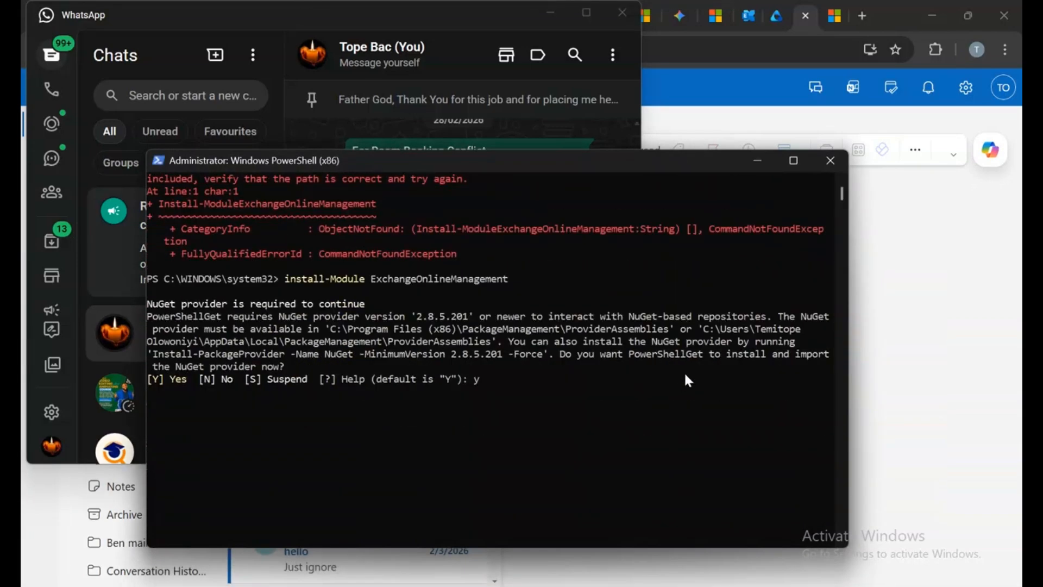
{"action": "scroll", "coordinate": [662, 232], "scroll_direction": "up", "scroll_amount": 10}
{"action": "scroll", "coordinate": [661, 232], "scroll_direction": "down", "scroll_amount": 9}
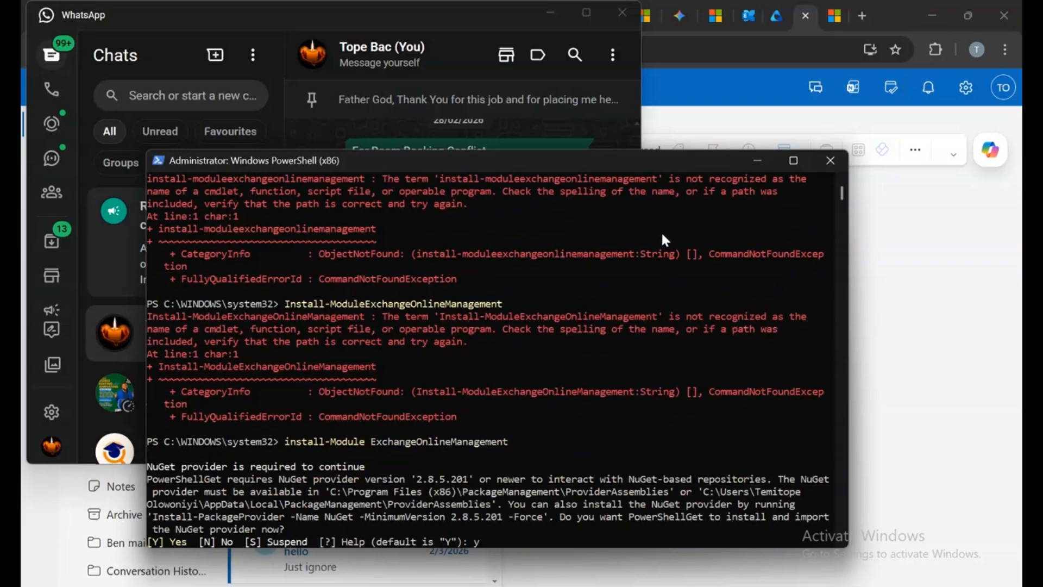
{"action": "scroll", "coordinate": [664, 239], "scroll_direction": "down", "scroll_amount": 1}
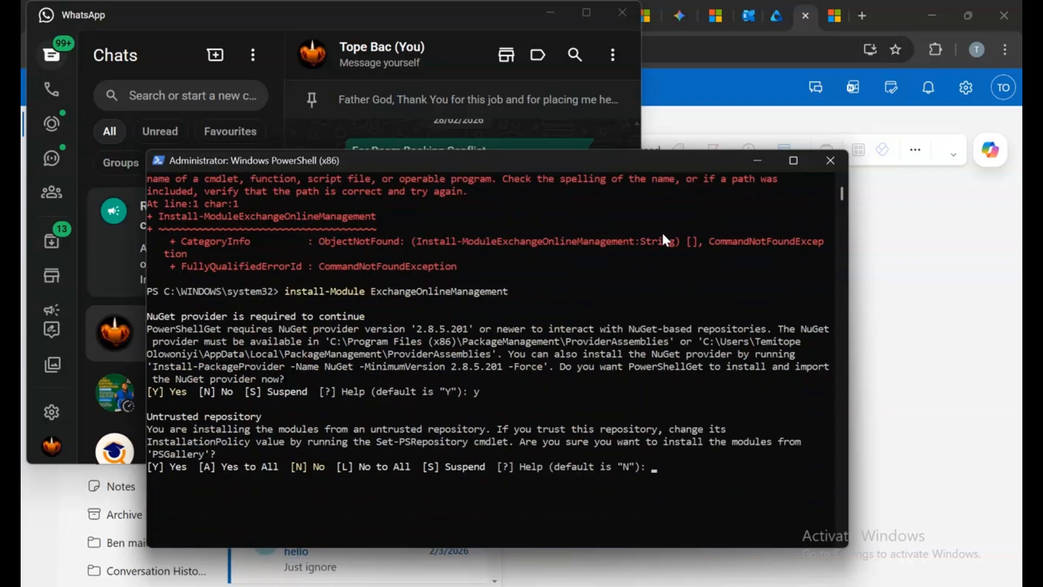
{"action": "key", "text": "Return"}
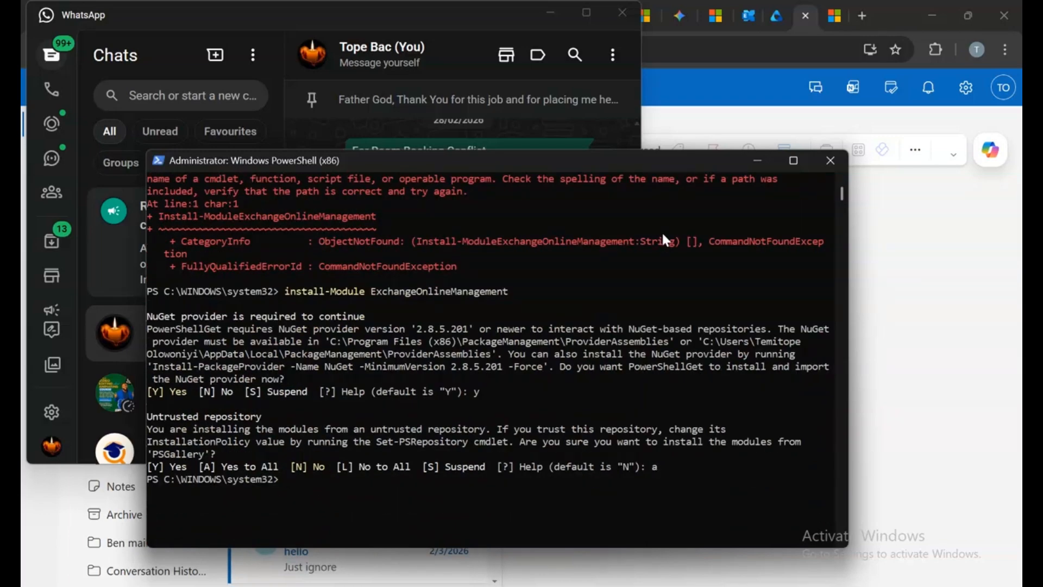
Paste and run Set-ExecutionPolicy -Scope Process -ExecutionPolicy Bypass, accepting the change for all
{"action": "type", "text": "Set-ExecutionPolicy -Scope Process -ExecutionPolicy Bypass"}
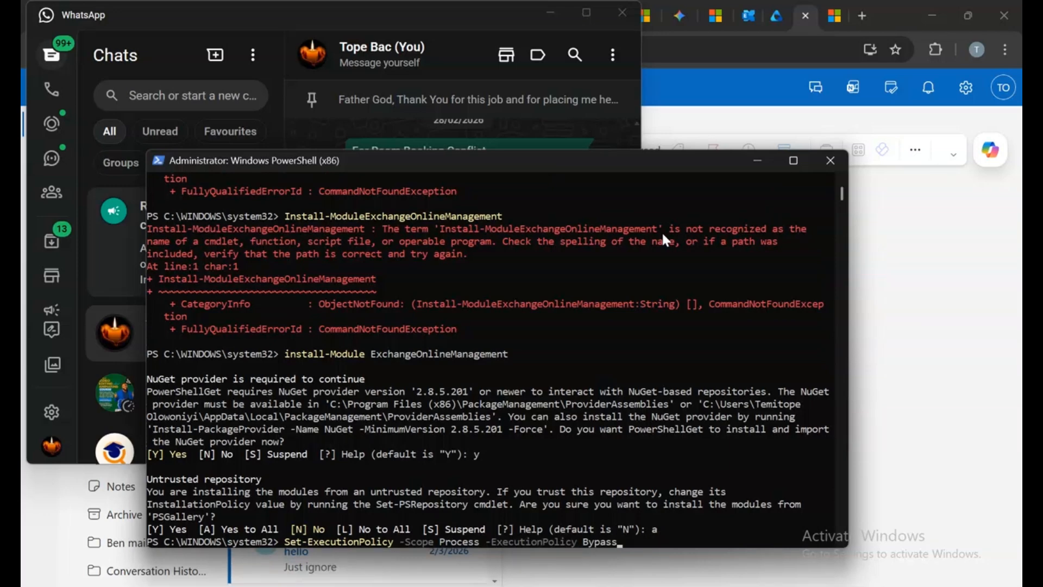
{"action": "key", "text": "Return"}
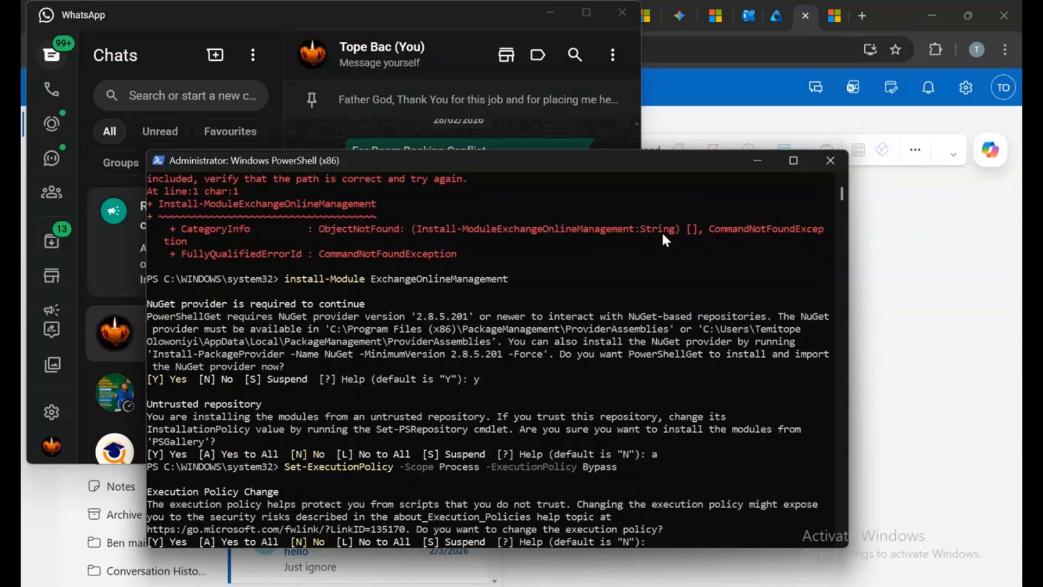
{"action": "type", "text": "a"}
{"action": "key", "text": "Return"}
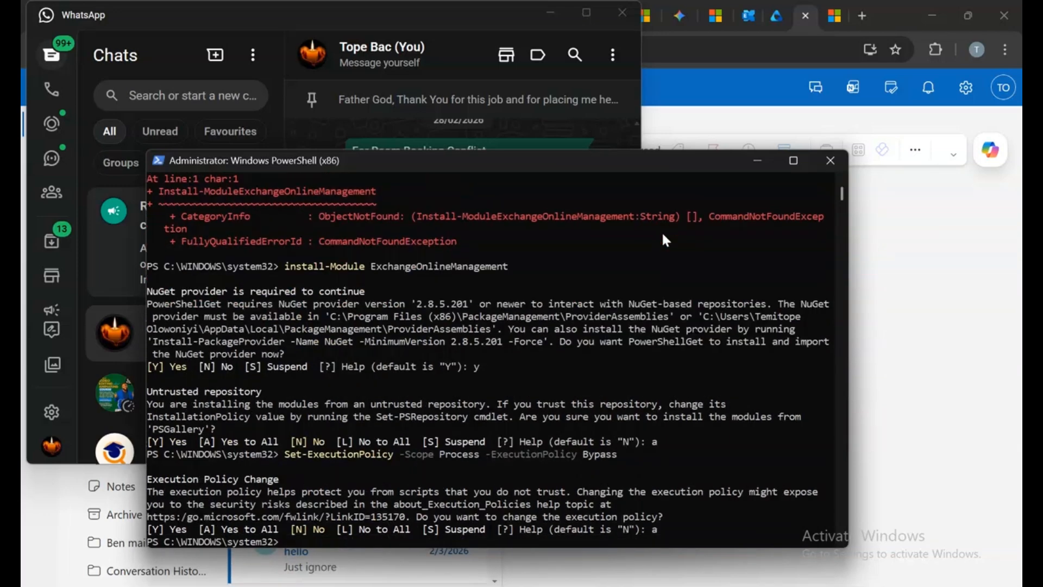
Copy Import-Module ExchangeOnlineManagement from the saved notes and run it in PowerShell
{"action": "left_click_drag", "start_coordinate": [552, 169], "coordinate": [567, 391]}
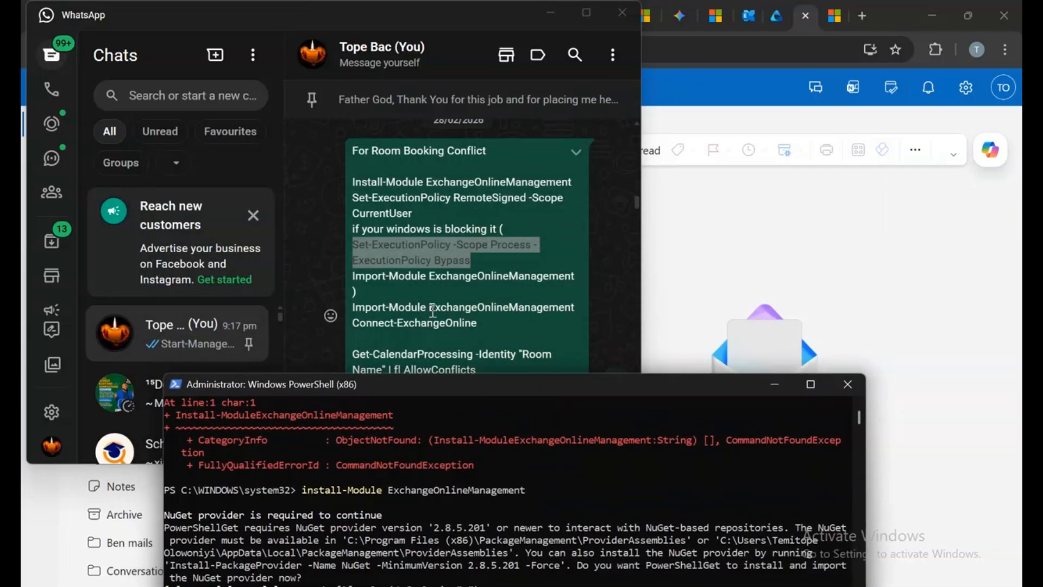
{"action": "left_click_drag", "start_coordinate": [353, 307], "coordinate": [580, 314]}
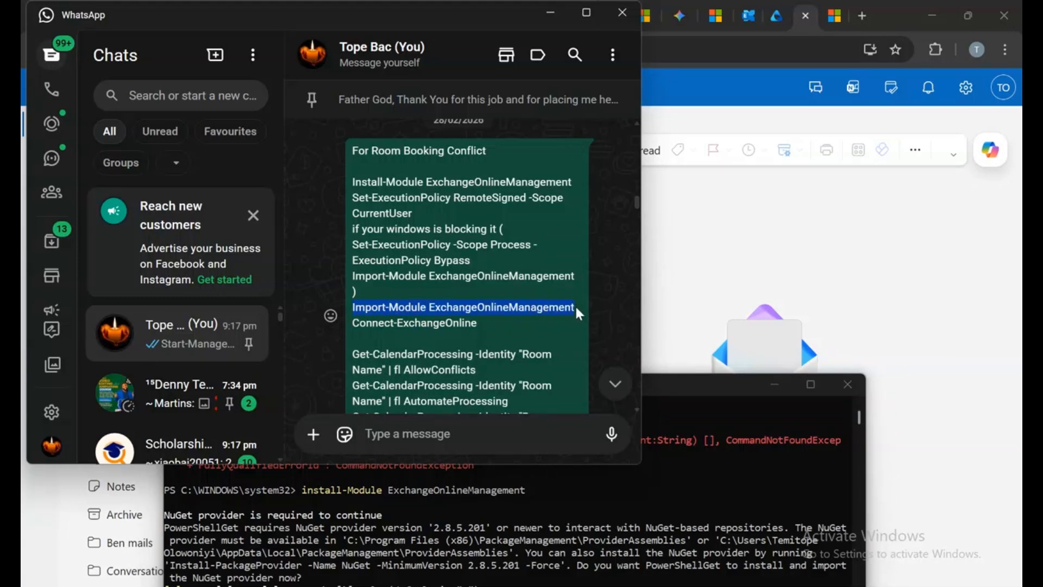
{"action": "right_click", "coordinate": [579, 313]}
{"action": "left_click", "coordinate": [617, 336]}
{"action": "left_click", "coordinate": [551, 15]}
{"action": "left_click_drag", "start_coordinate": [670, 382], "coordinate": [631, 142]}
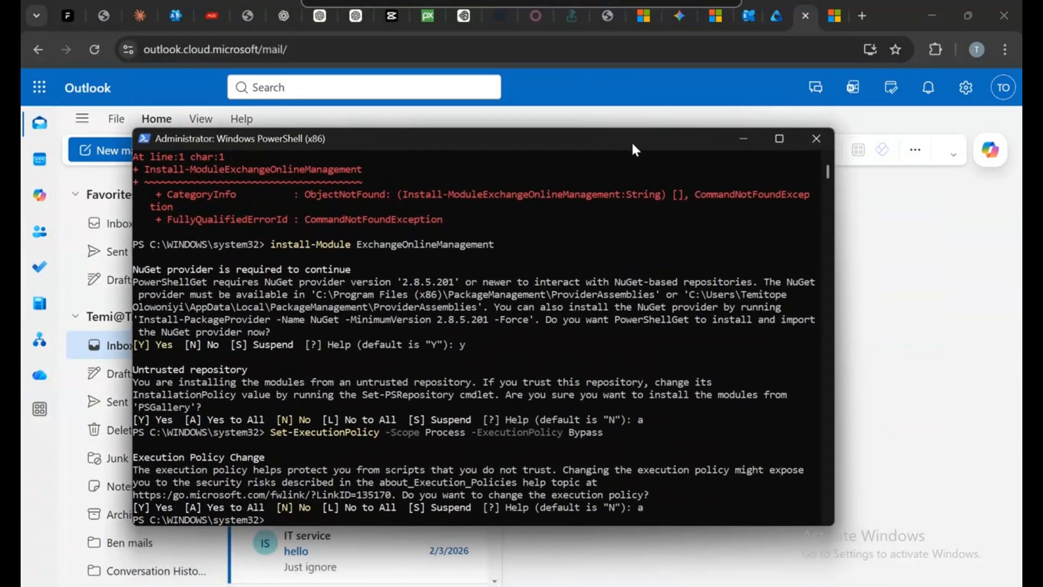
{"action": "right_click", "coordinate": [269, 520]}
{"action": "key", "text": "Return"}
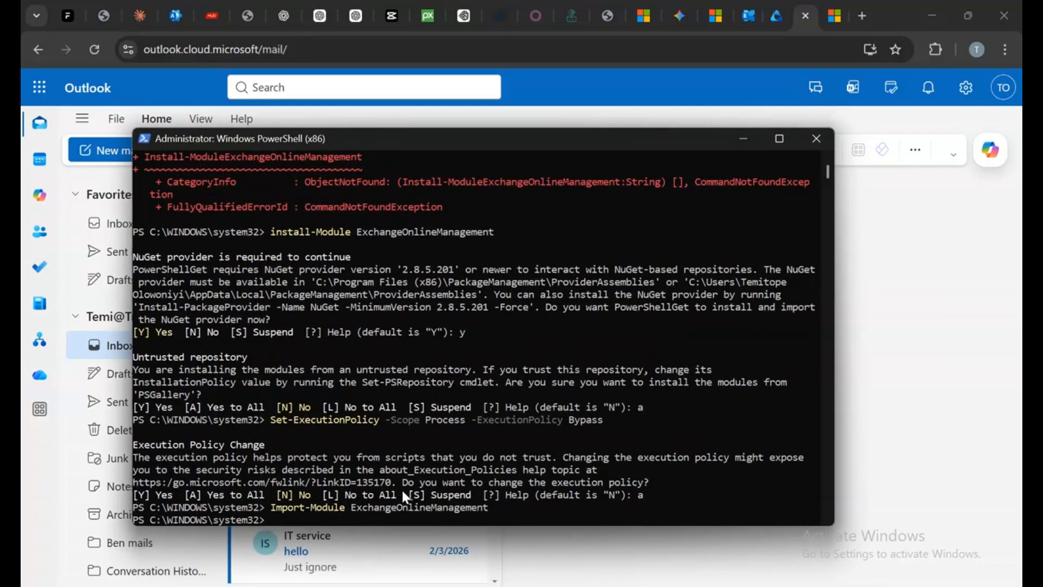
Rerun connect-exchangeonline and enter the admin account's e-mail address in the Microsoft sign-in
{"action": "key", "text": "Up"}
{"action": "key", "text": "Up"}
{"action": "key", "text": "Up"}
{"action": "key", "text": "Up"}
{"action": "key", "text": "Up"}
{"action": "key", "text": "Up"}
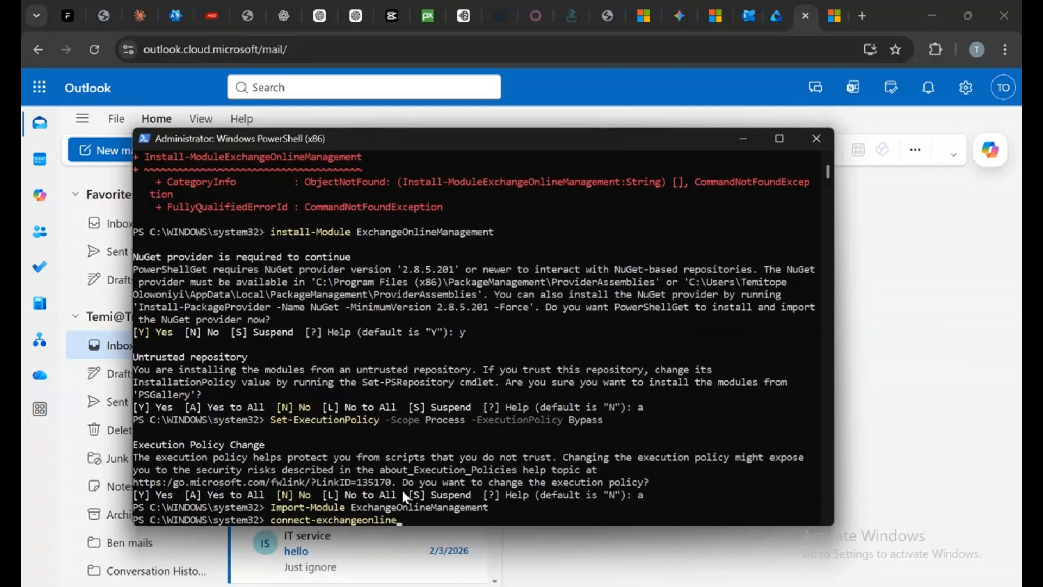
{"action": "key", "text": "Return"}
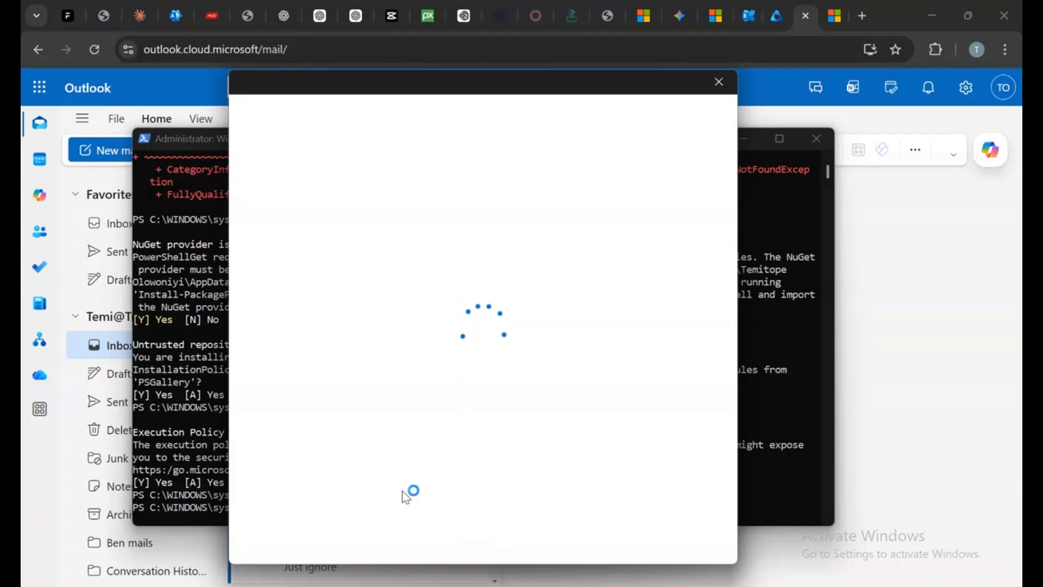
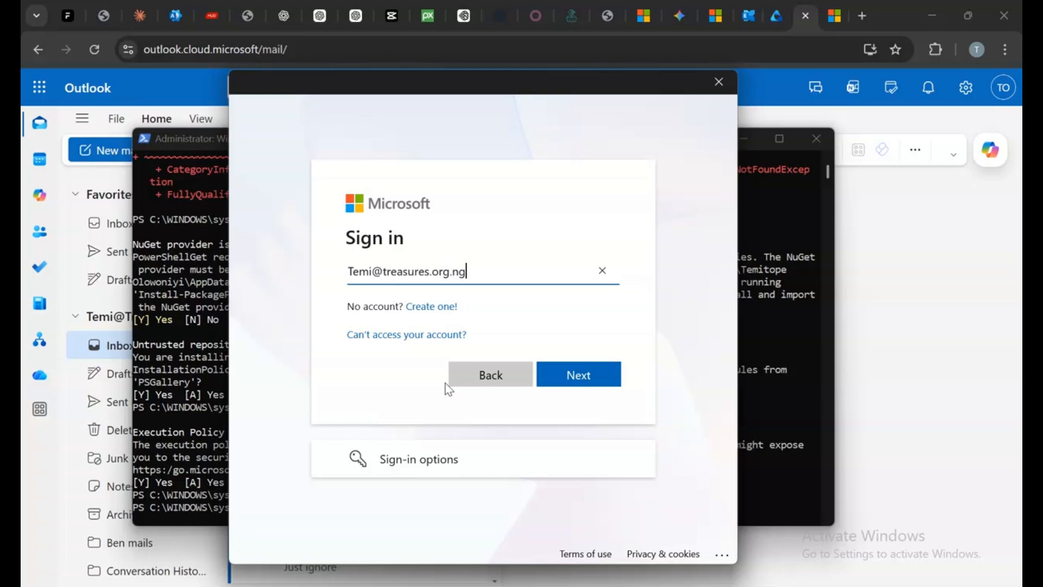
{"action": "left_click", "coordinate": [570, 380]}
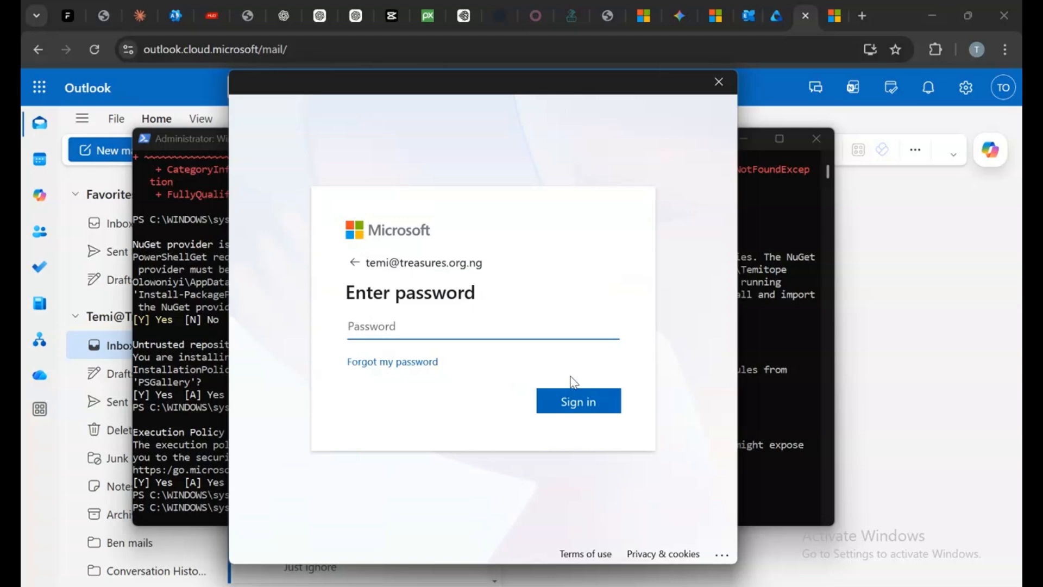
Enter the account password, re-enter it, and choose to sign in for this app only
{"action": "type", "text": "•"}
{"action": "type", "text": "********"}
{"action": "key", "text": "Return"}
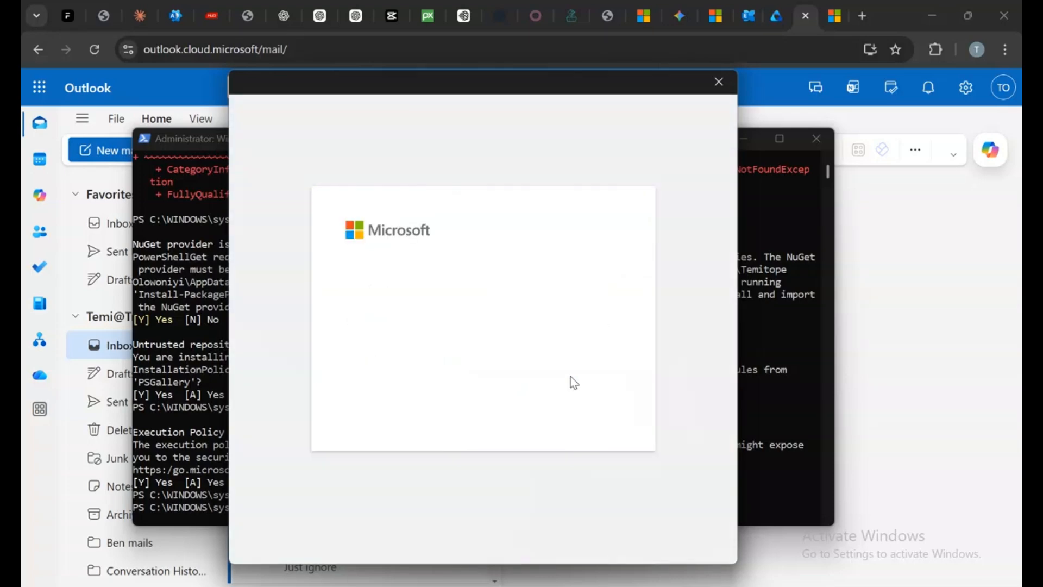
{"action": "type", "text": "**********"}
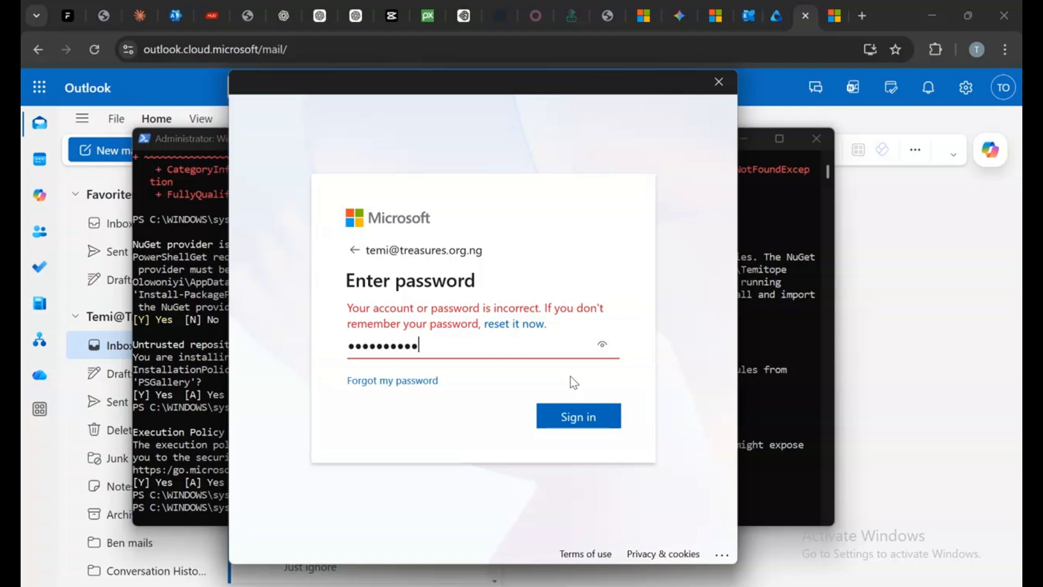
{"action": "key", "text": "Return"}
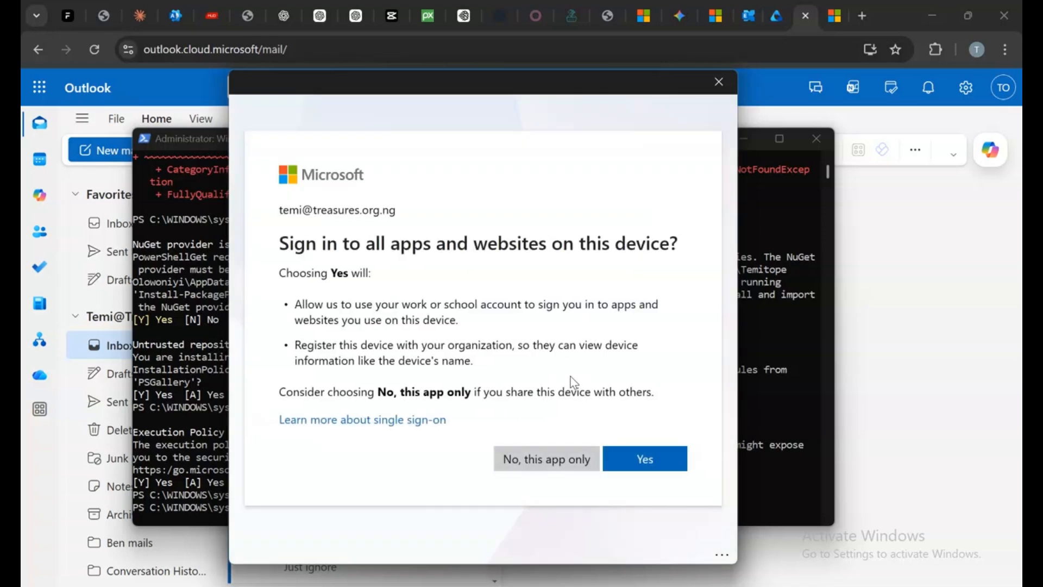
{"action": "left_click", "coordinate": [547, 472]}
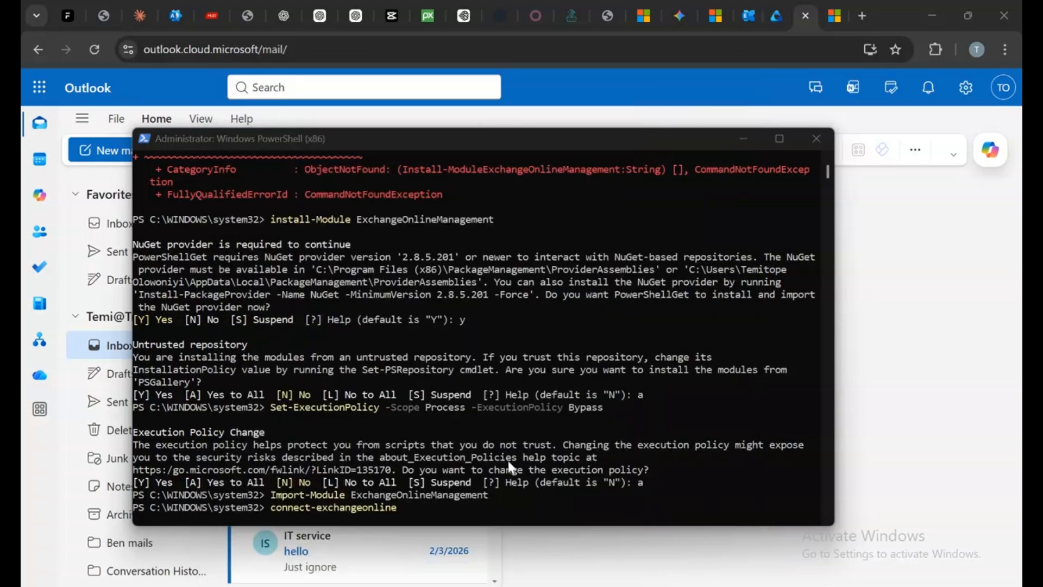
Run start-managedfolderassistant -identity with the user's mailbox address to apply the retention policy
{"action": "type", "text": "star"}
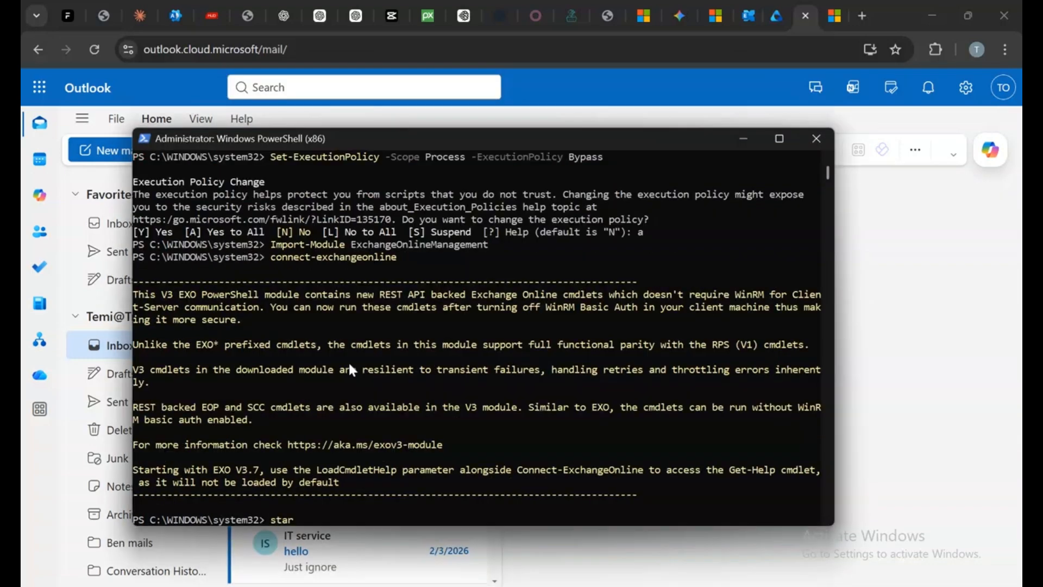
{"action": "type", "text": "t-managedfolderassi"}
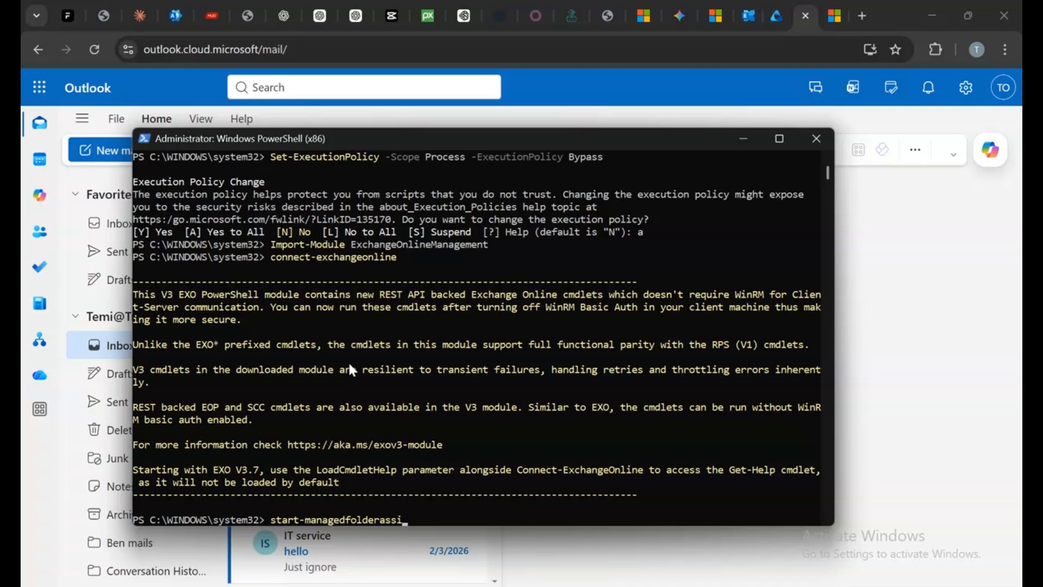
{"action": "type", "text": "stant -identit"}
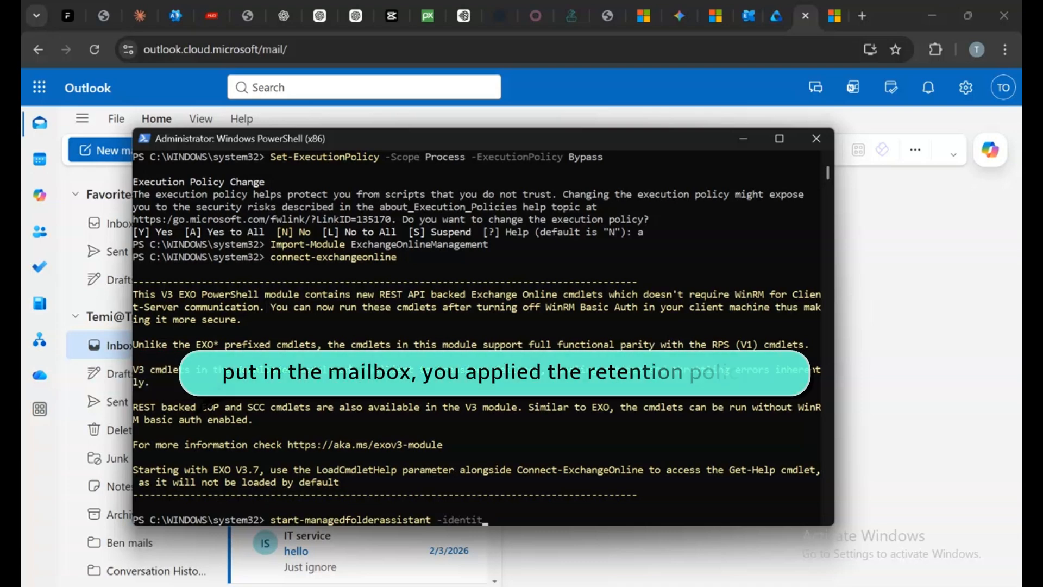
{"action": "type", "text": "y"}
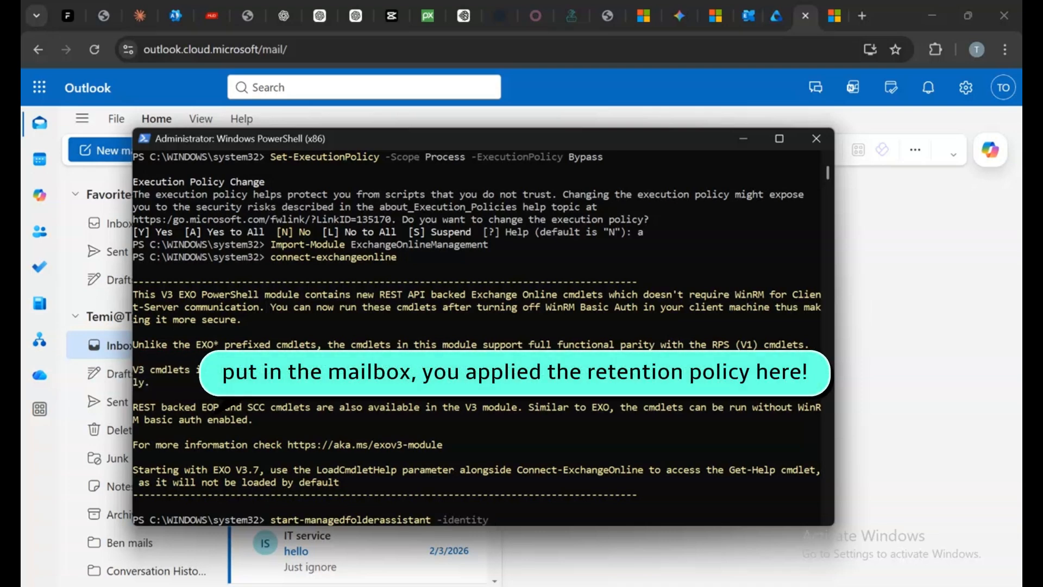
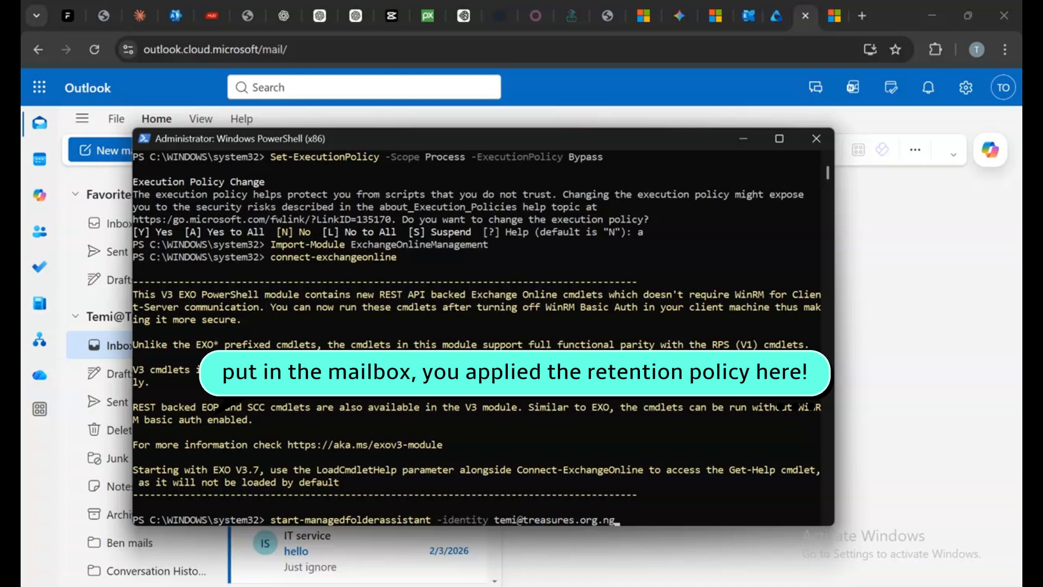
{"action": "key", "text": "Return"}
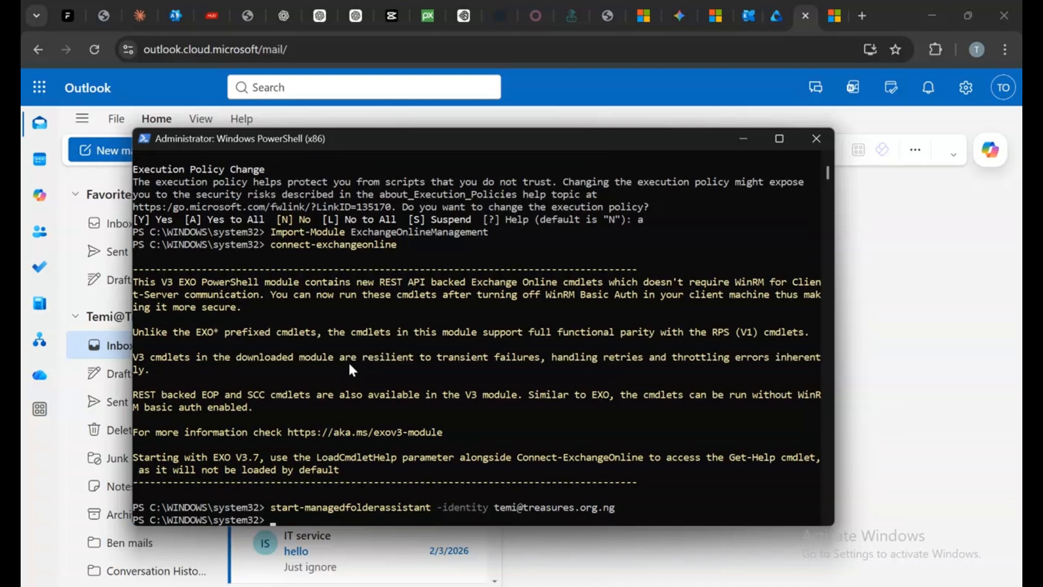
Switch to Outlook on the web, reload it, and check the Inbox
{"action": "left_click", "coordinate": [897, 256]}
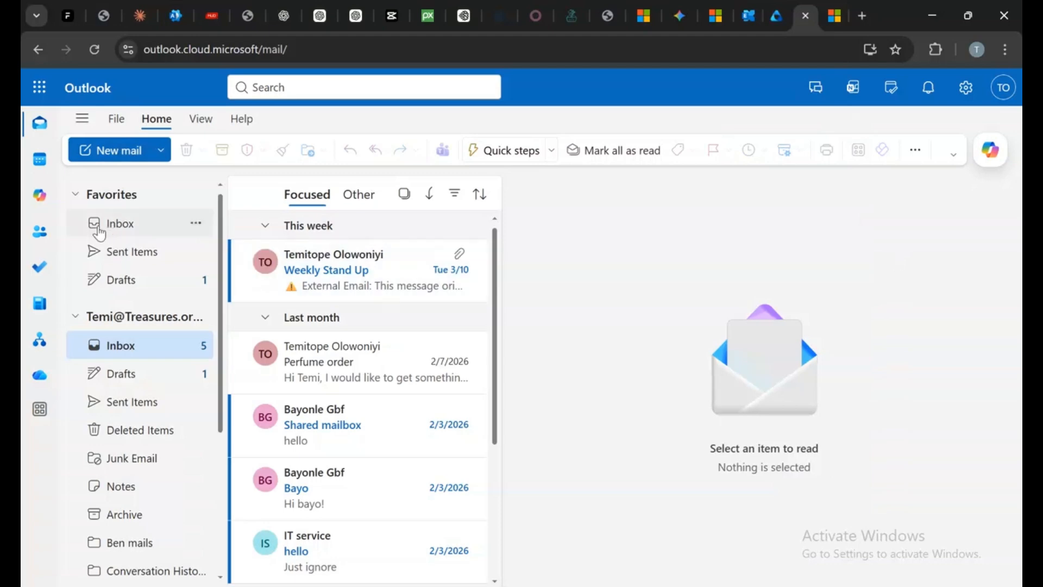
{"action": "left_click", "coordinate": [94, 50]}
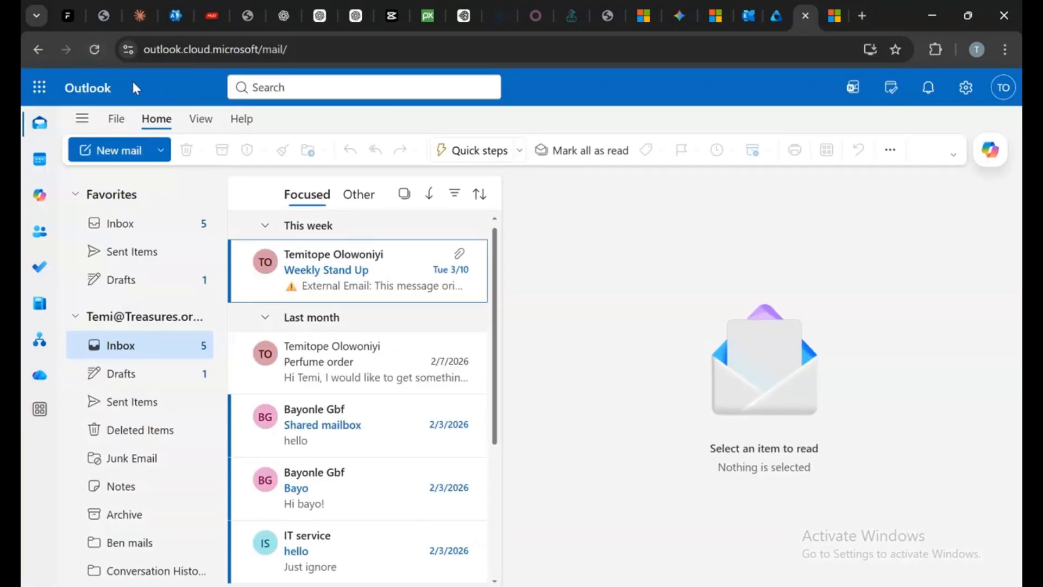
{"action": "left_click", "coordinate": [95, 50]}
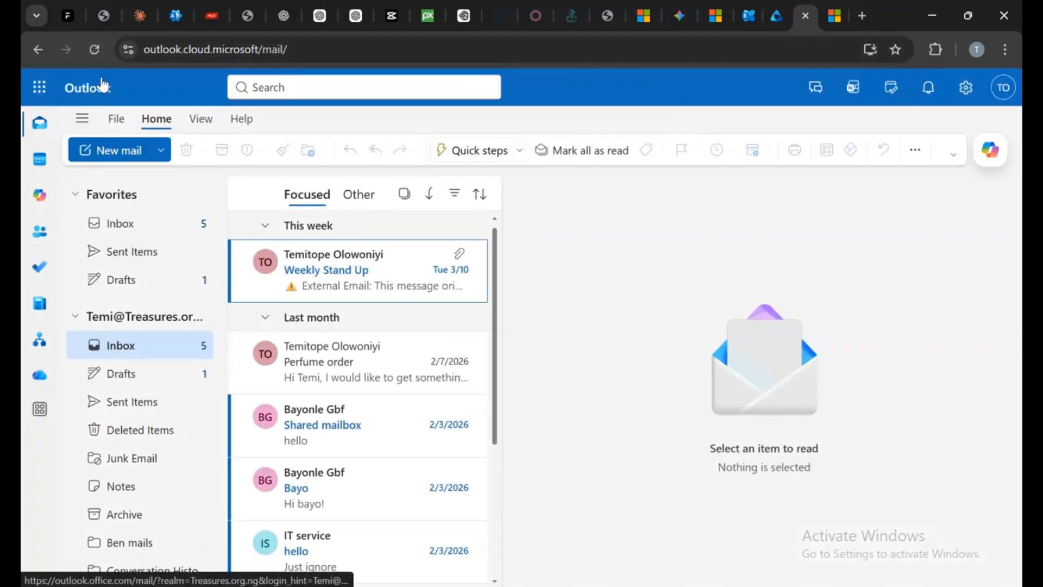
{"action": "left_click", "coordinate": [137, 237]}
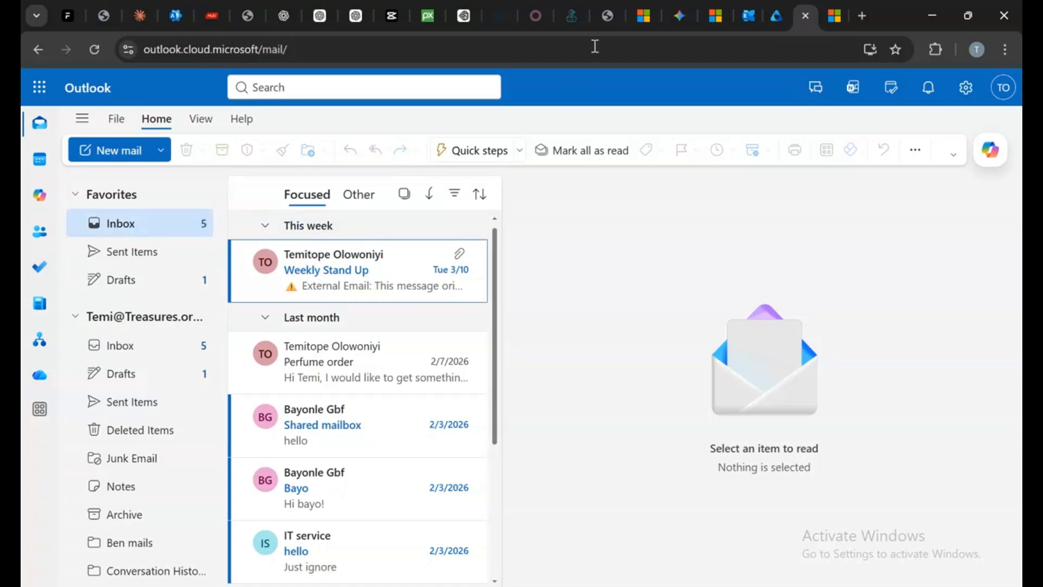
{"action": "left_click", "coordinate": [93, 50]}
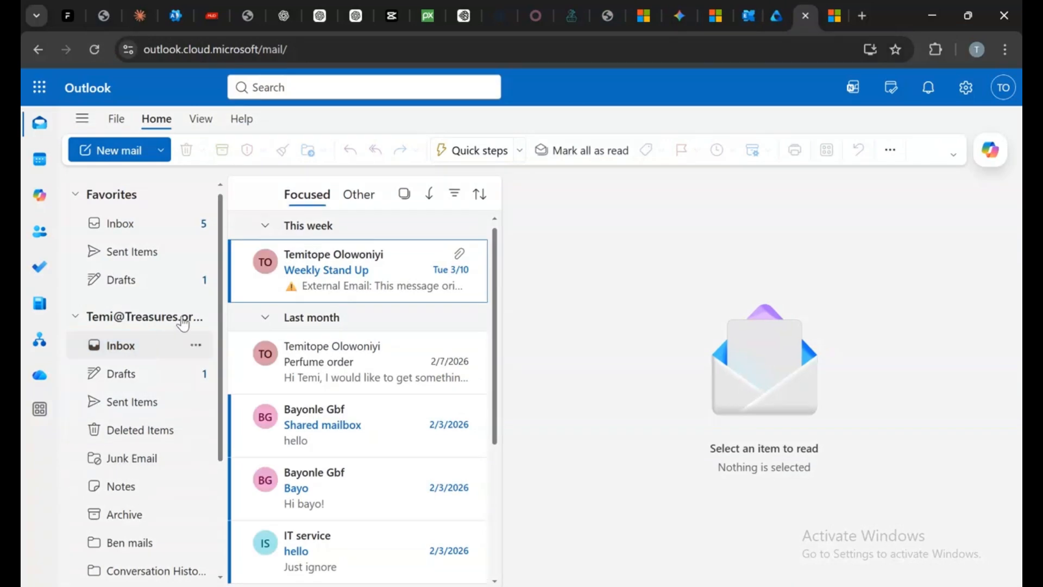
Check the Deleted Items folder and reload Outlook on the web to see whether the retention policy has acted
{"action": "scroll", "coordinate": [207, 301], "scroll_direction": "down", "scroll_amount": 3}
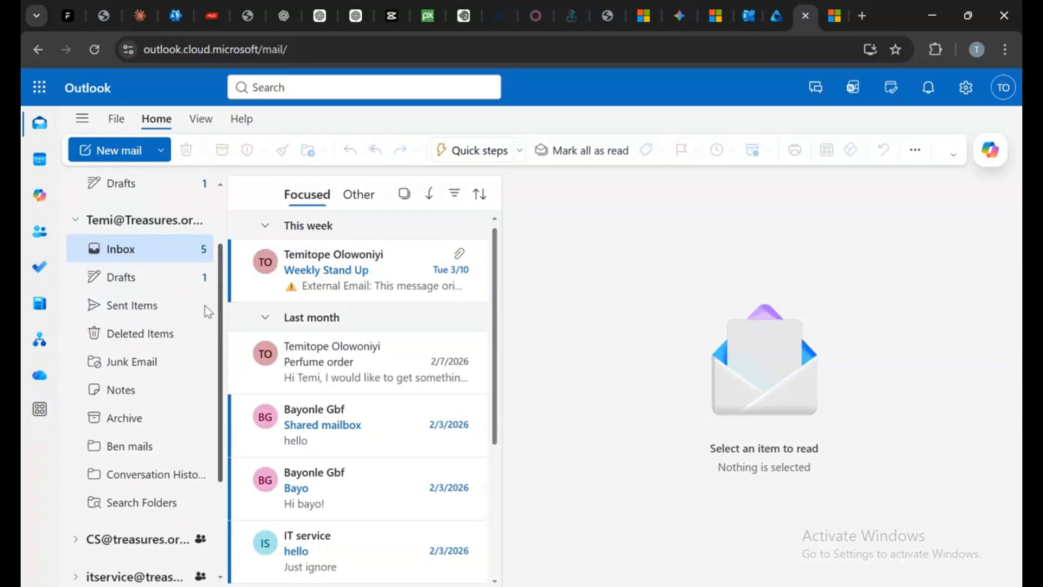
{"action": "left_click", "coordinate": [140, 265]}
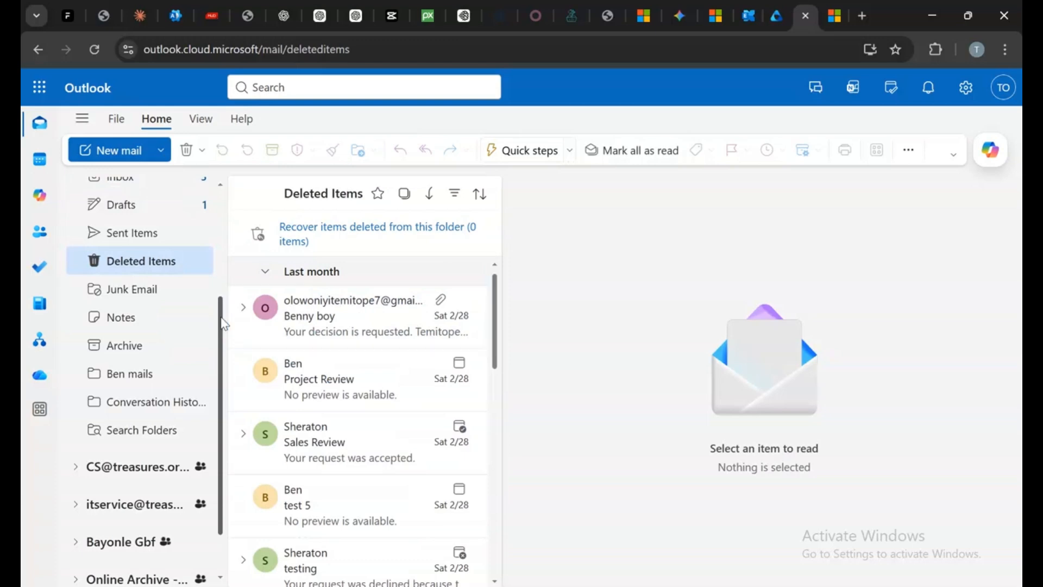
{"action": "scroll", "coordinate": [221, 318], "scroll_direction": "up", "scroll_amount": 5}
{"action": "left_click", "coordinate": [96, 49]}
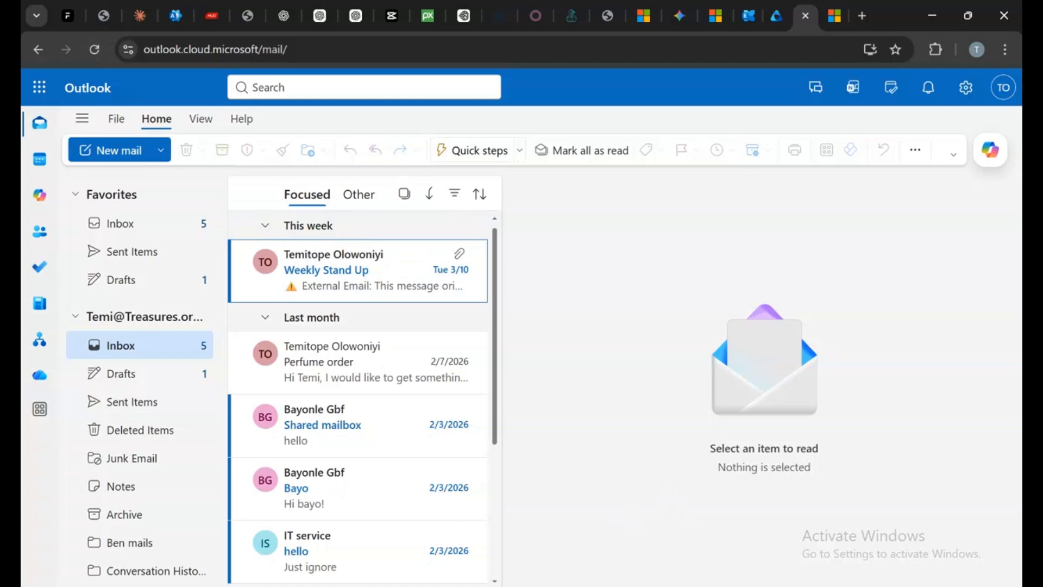
{"action": "key", "text": "alt+Tab"}
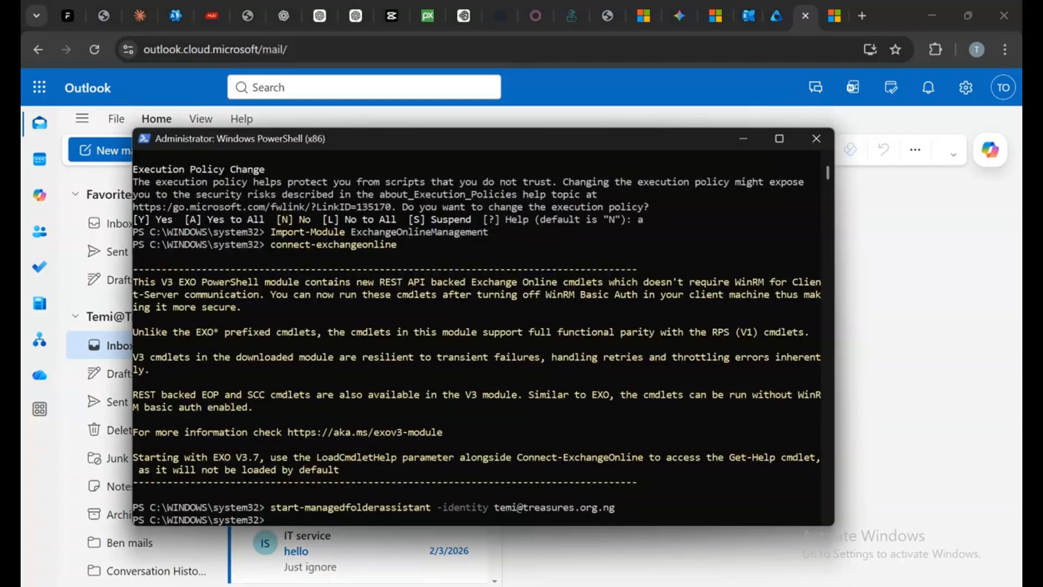
{"action": "left_click", "coordinate": [744, 140]}
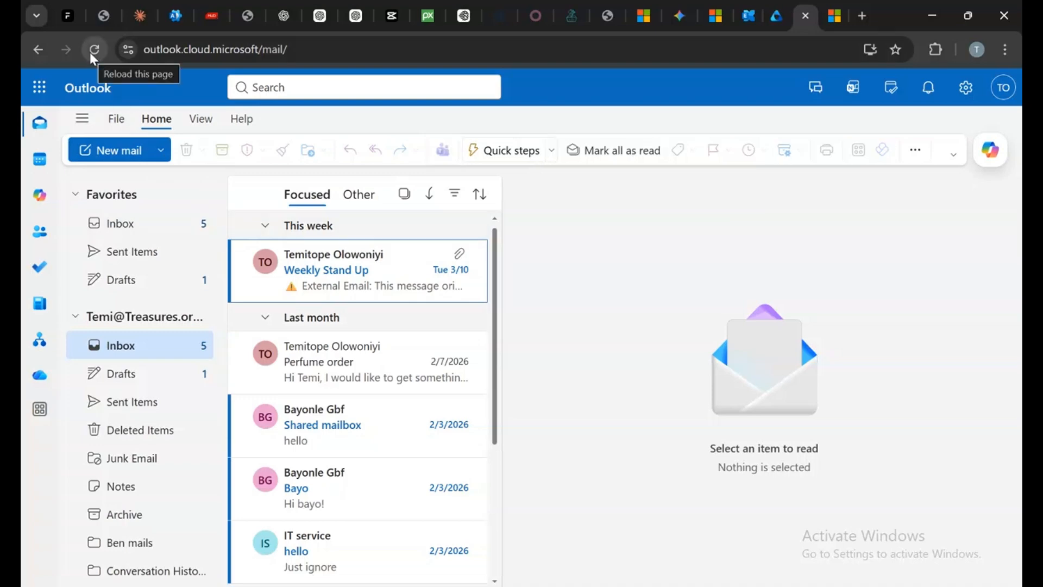
{"action": "left_click", "coordinate": [92, 56]}
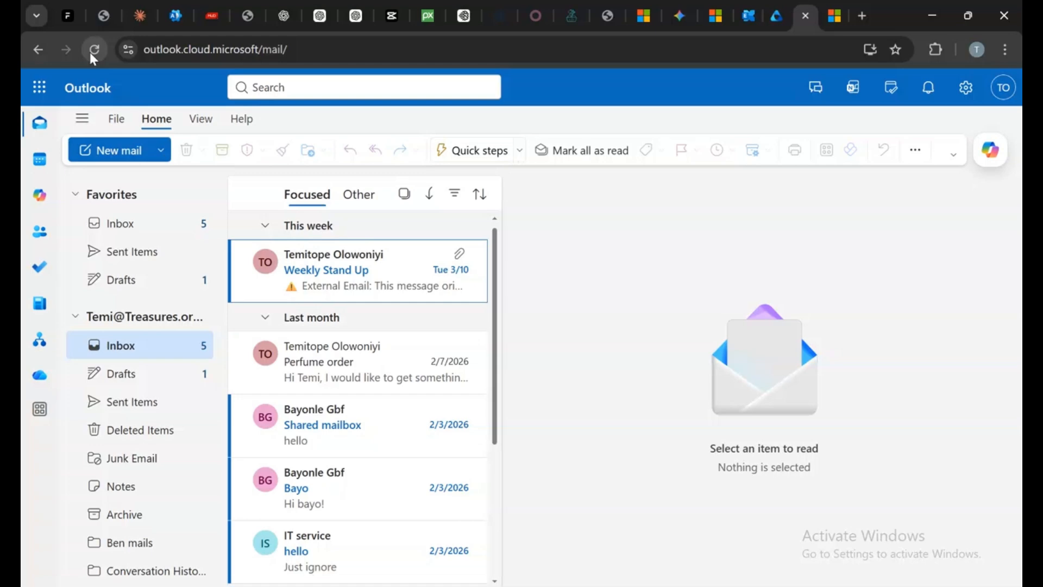
{"action": "left_click", "coordinate": [92, 52]}
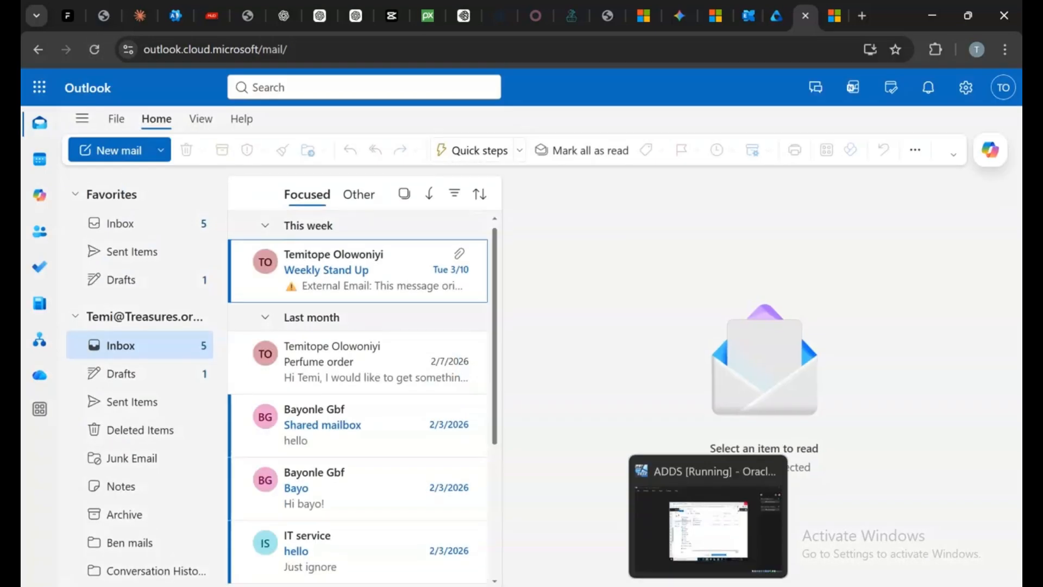
Rerun the start-managedfolderassistant command for the user's mailbox in PowerShell
{"action": "left_click", "coordinate": [739, 585]}
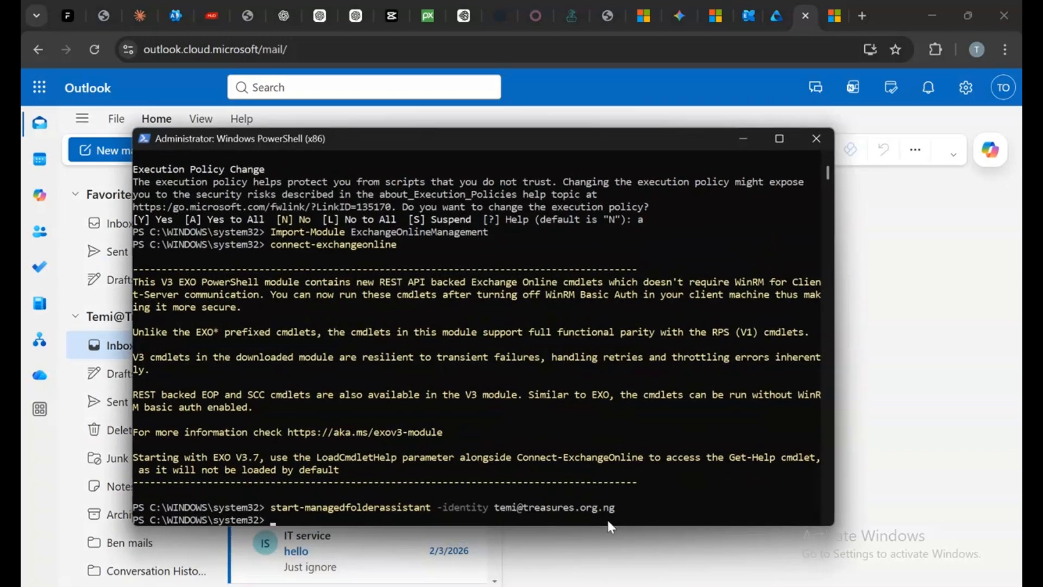
{"action": "key", "text": "Up"}
{"action": "key", "text": "Return"}
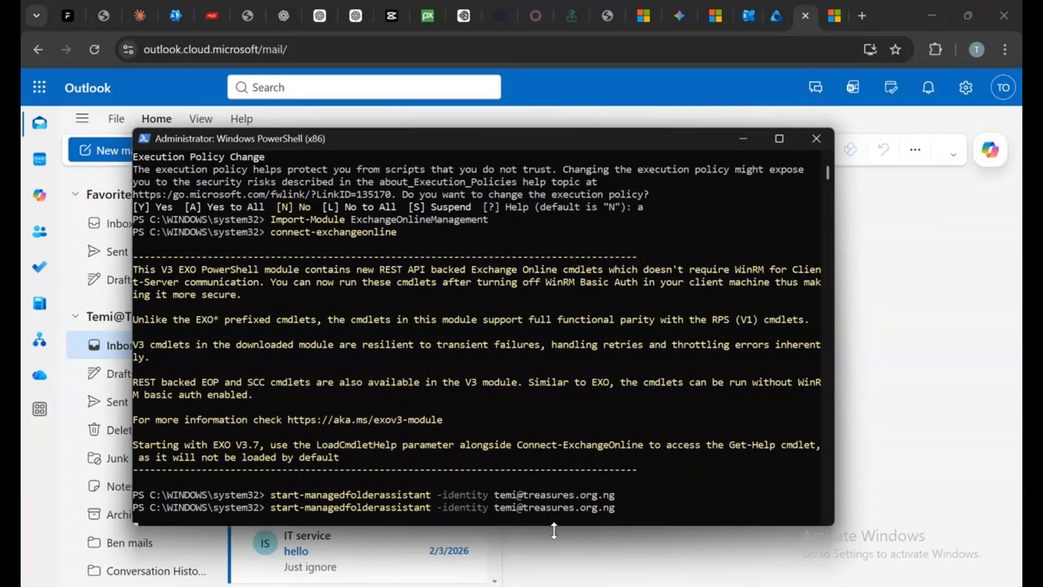
{"action": "left_click", "coordinate": [744, 139]}
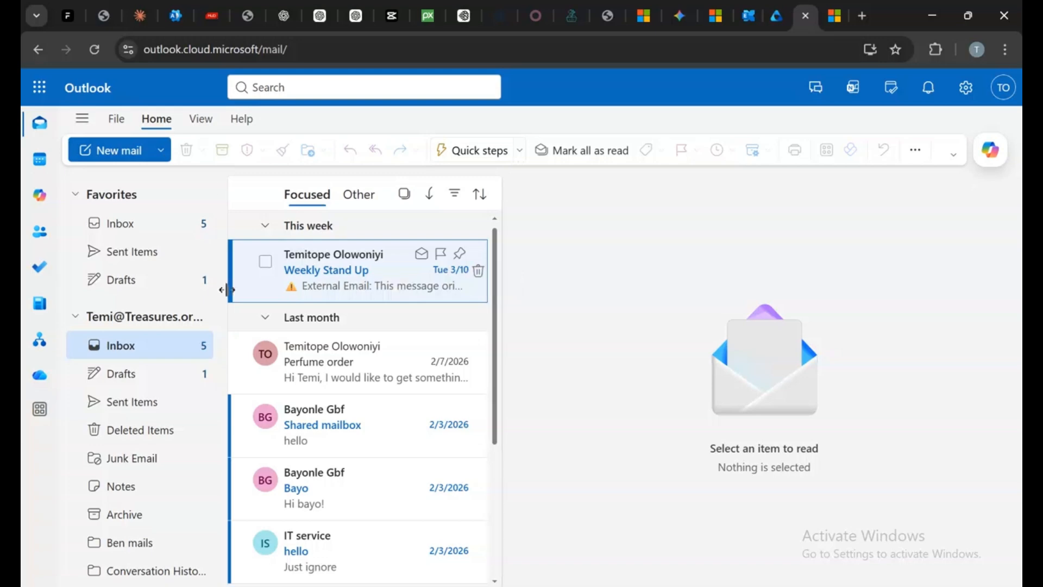
Open the user's mailbox details in the Exchange admin center and review its assigned retention policy
{"action": "left_click", "coordinate": [97, 50]}
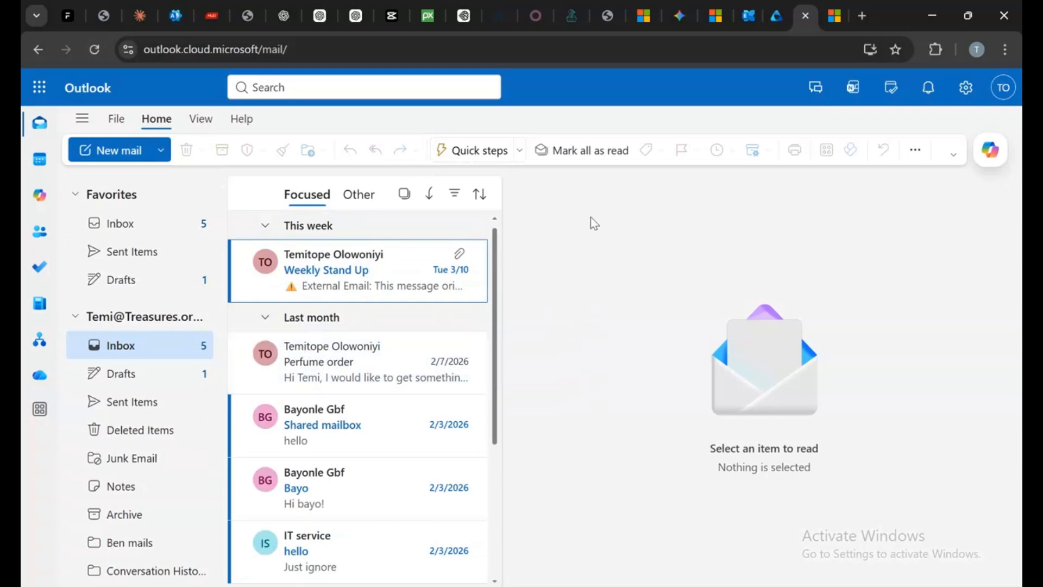
{"action": "left_click", "coordinate": [785, 15]}
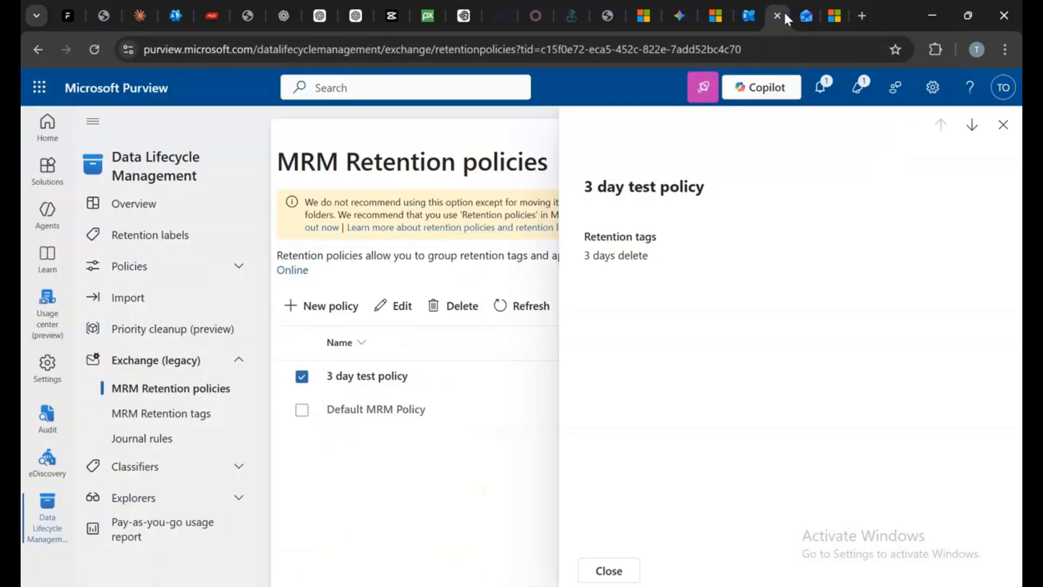
{"action": "left_click", "coordinate": [1010, 128]}
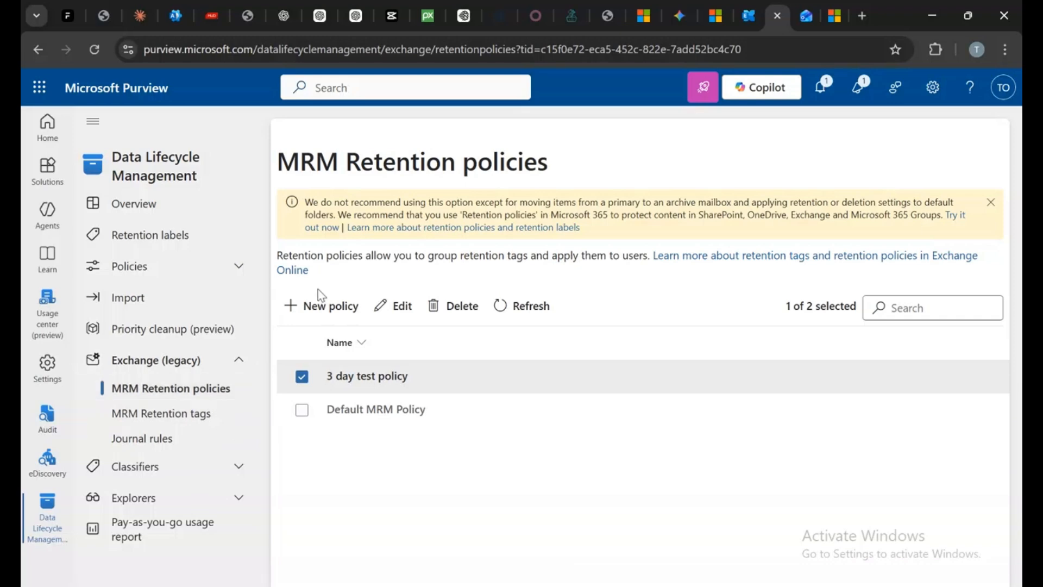
{"action": "left_click", "coordinate": [756, 12]}
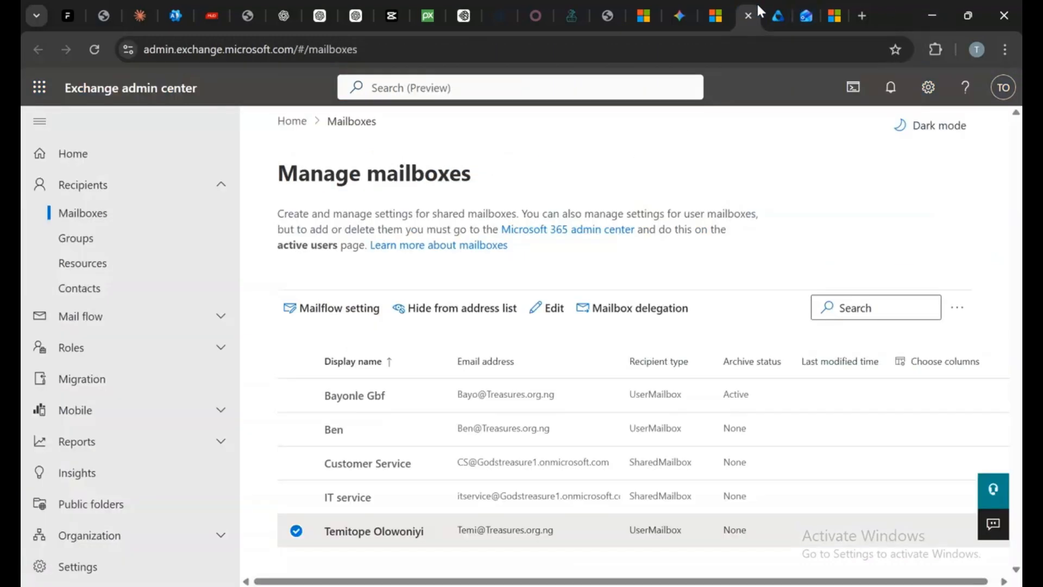
{"action": "left_click", "coordinate": [344, 532]}
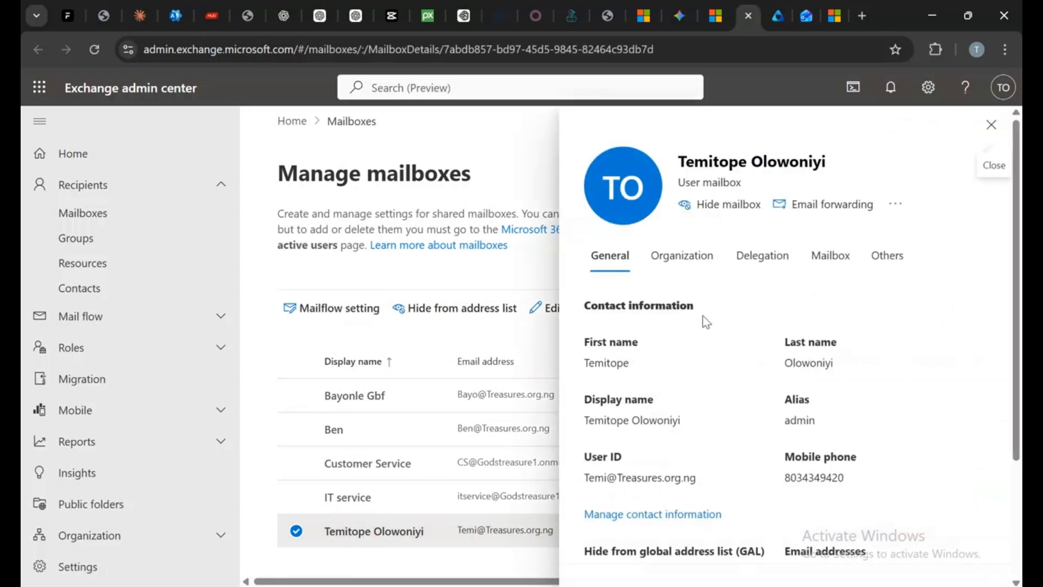
{"action": "left_click", "coordinate": [817, 259]}
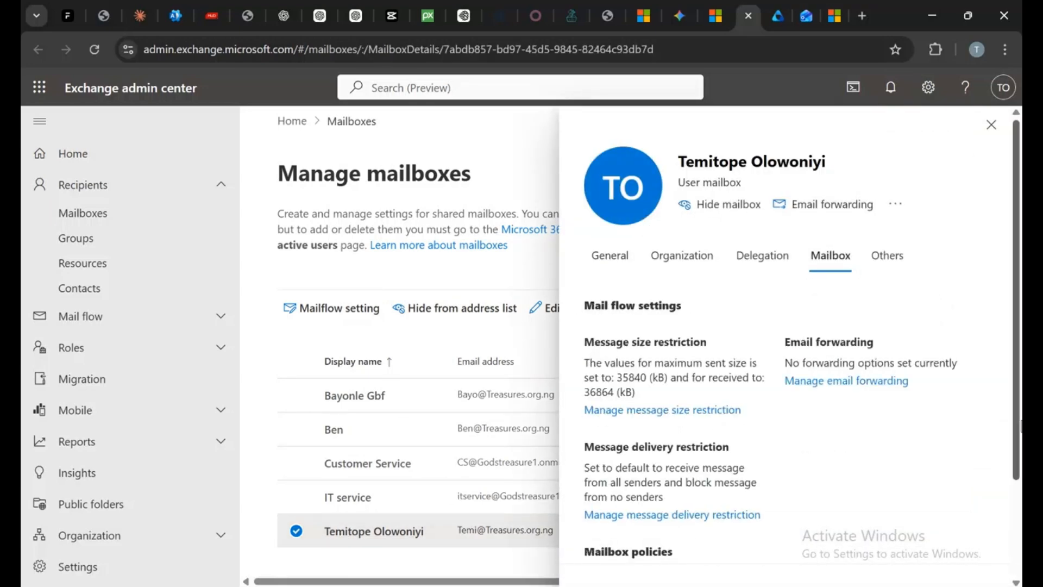
{"action": "scroll", "coordinate": [983, 446], "scroll_direction": "down", "scroll_amount": 2}
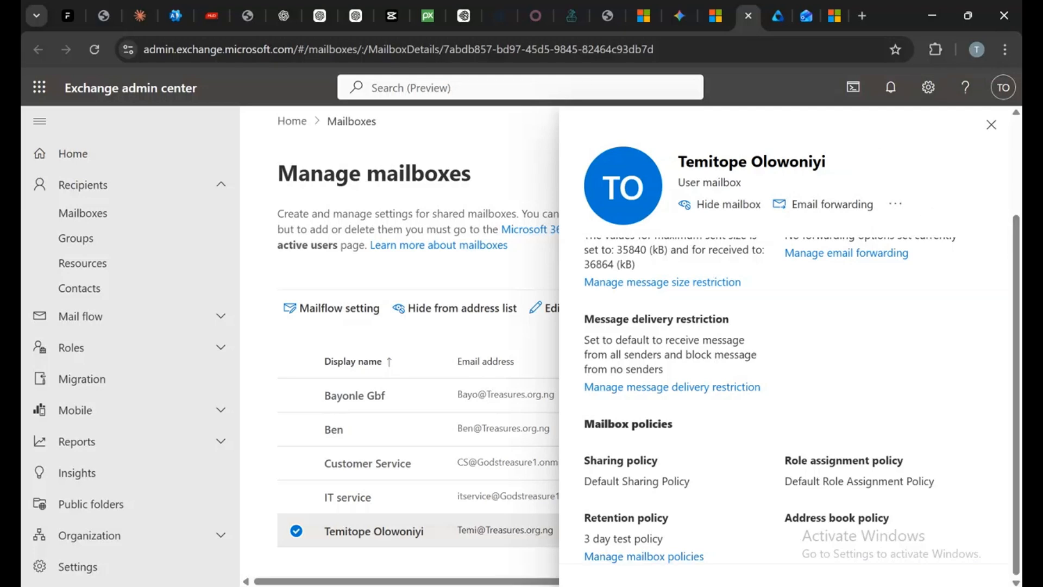
Scroll through the PowerShell session history to review the commands run so far
{"action": "left_click", "coordinate": [733, 585]}
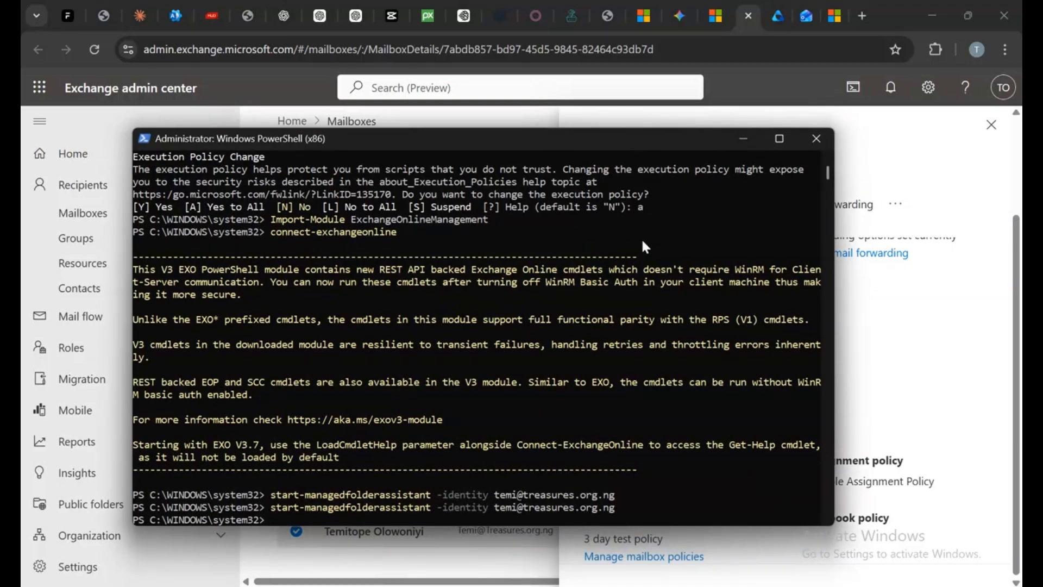
{"action": "scroll", "coordinate": [644, 243], "scroll_direction": "up", "scroll_amount": 7}
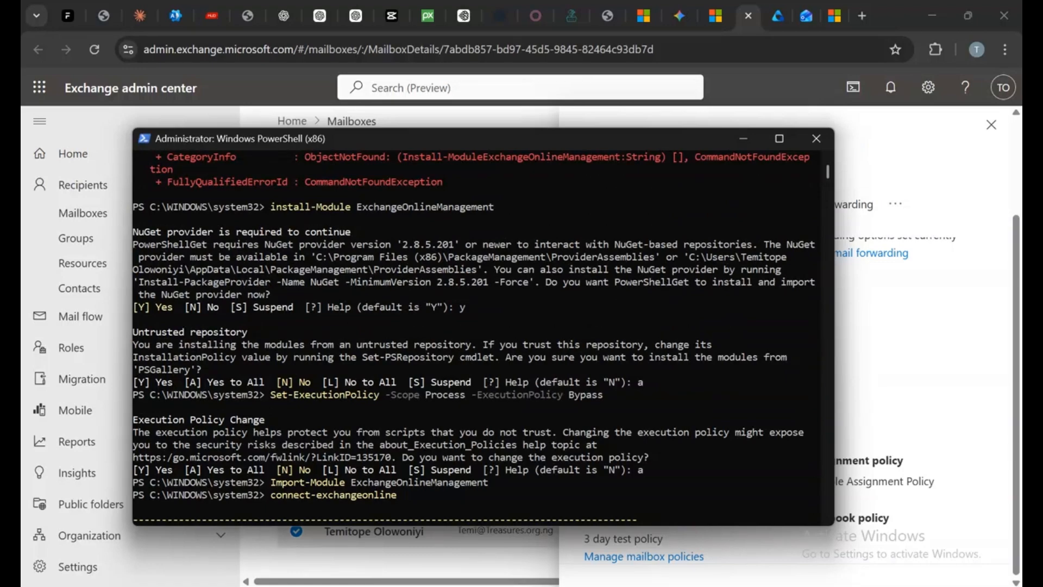
{"action": "scroll", "coordinate": [480, 266], "scroll_direction": "up", "scroll_amount": 10}
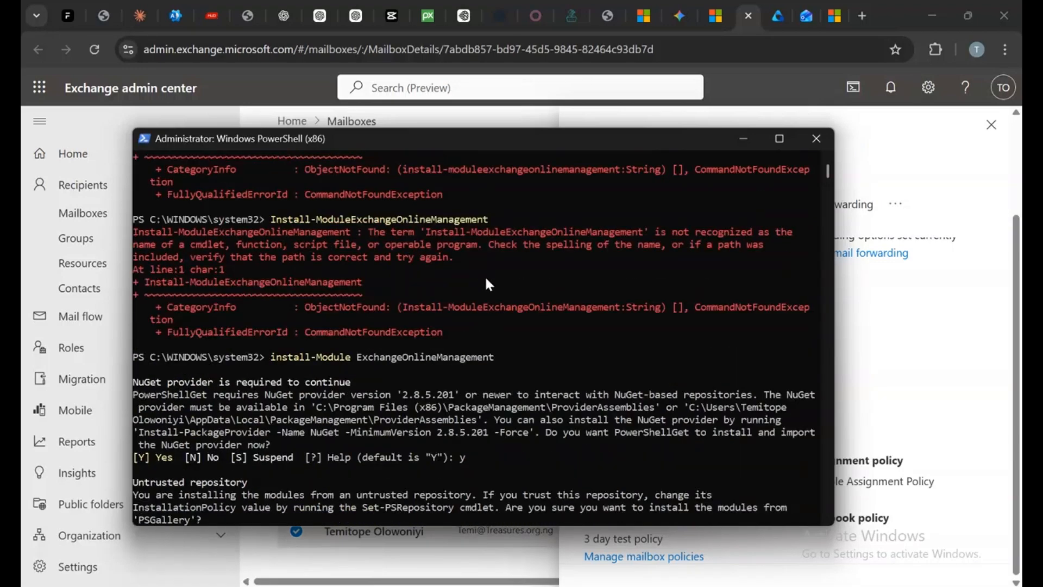
{"action": "scroll", "coordinate": [486, 261], "scroll_direction": "up", "scroll_amount": 1}
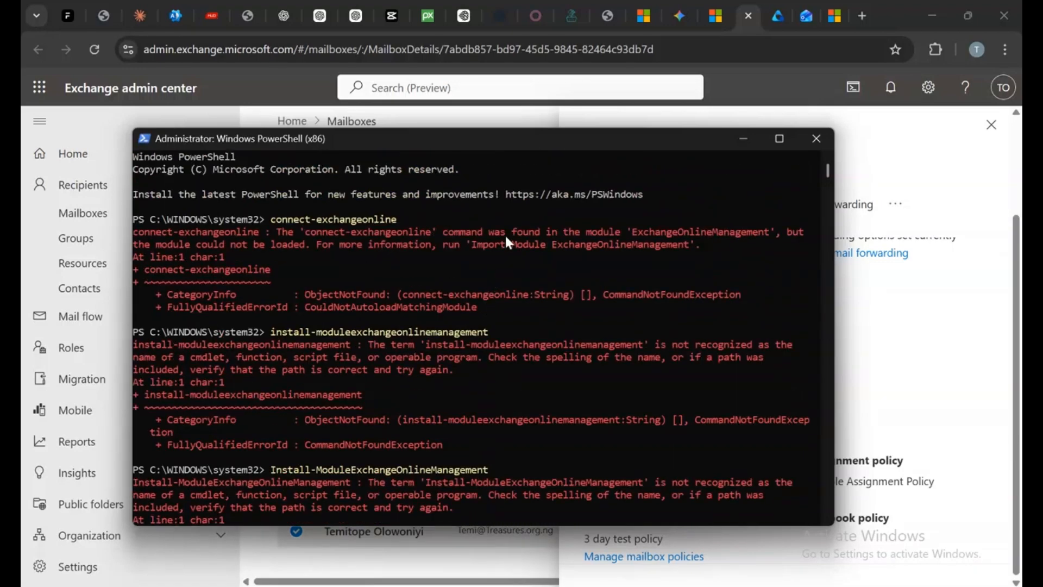
{"action": "scroll", "coordinate": [638, 332], "scroll_direction": "down", "scroll_amount": 8}
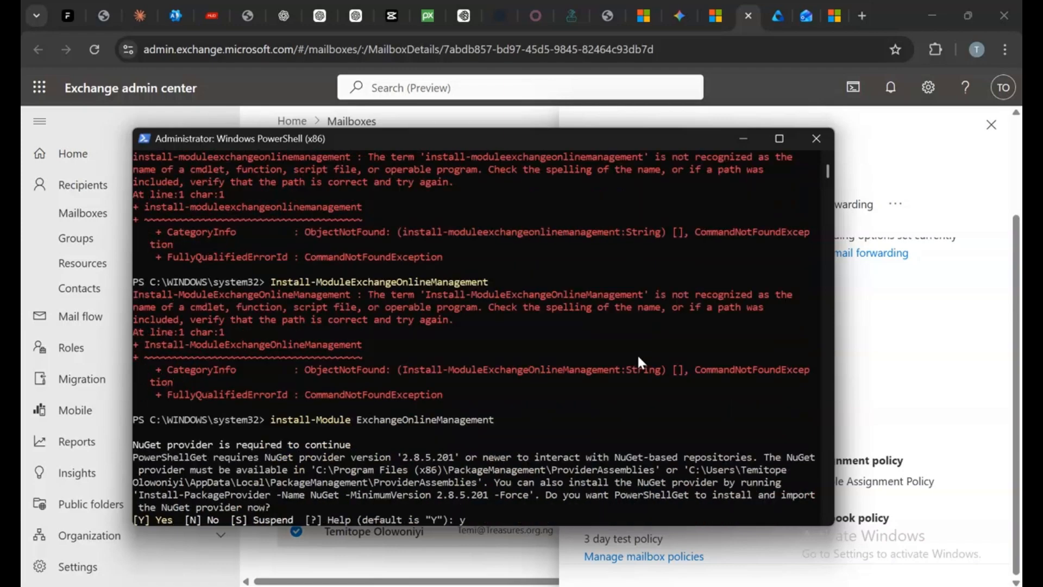
{"action": "scroll", "coordinate": [637, 357], "scroll_direction": "down", "scroll_amount": 3}
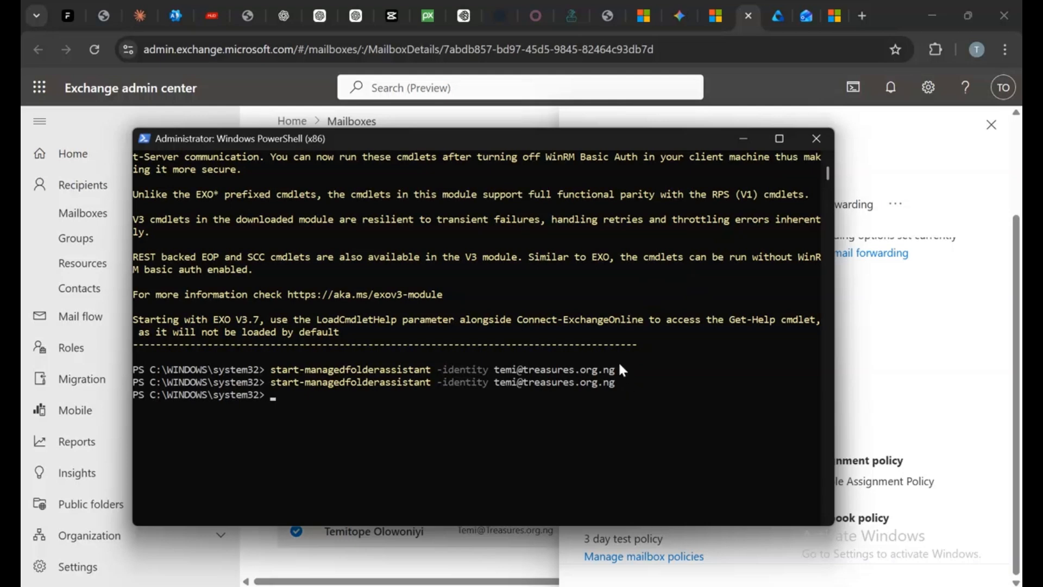
{"action": "left_click", "coordinate": [742, 139]}
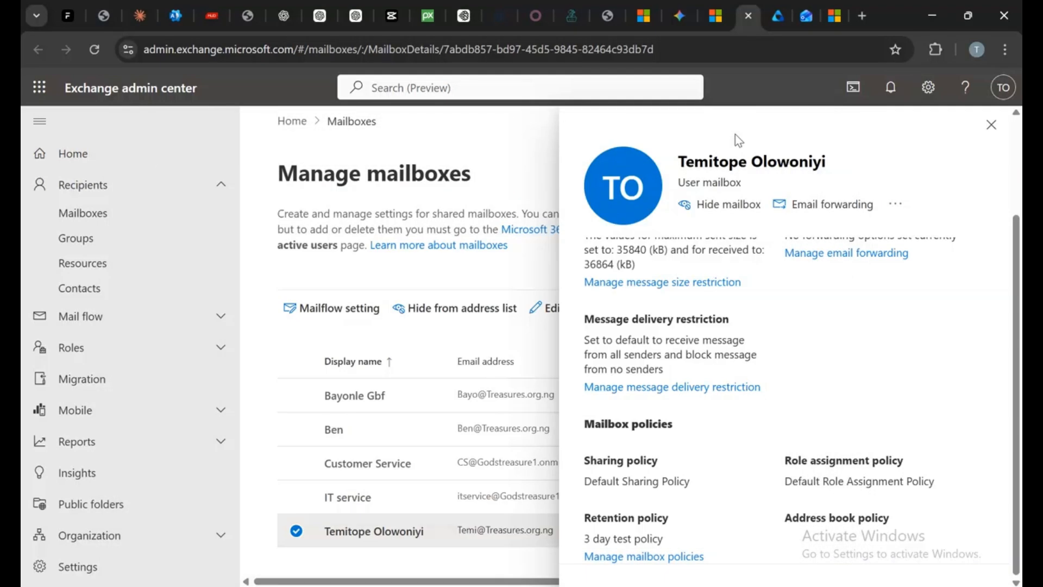
Return to Outlook on the web, reload it, and check the Inbox folder contents
{"action": "left_click", "coordinate": [806, 16]}
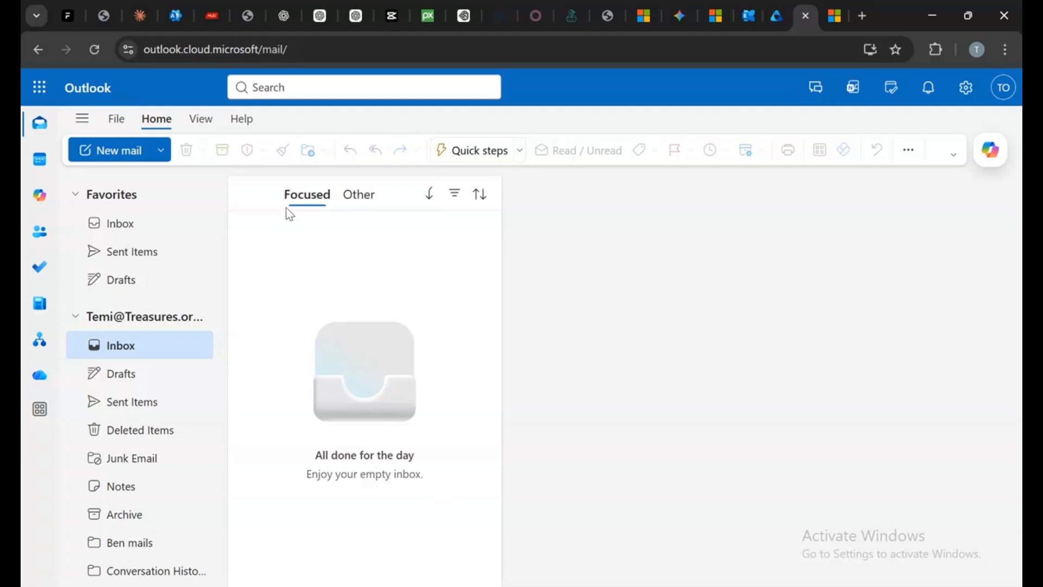
{"action": "left_click", "coordinate": [94, 53]}
{"action": "scroll", "coordinate": [156, 272], "scroll_direction": "down", "scroll_amount": 1}
{"action": "left_click", "coordinate": [141, 382]}
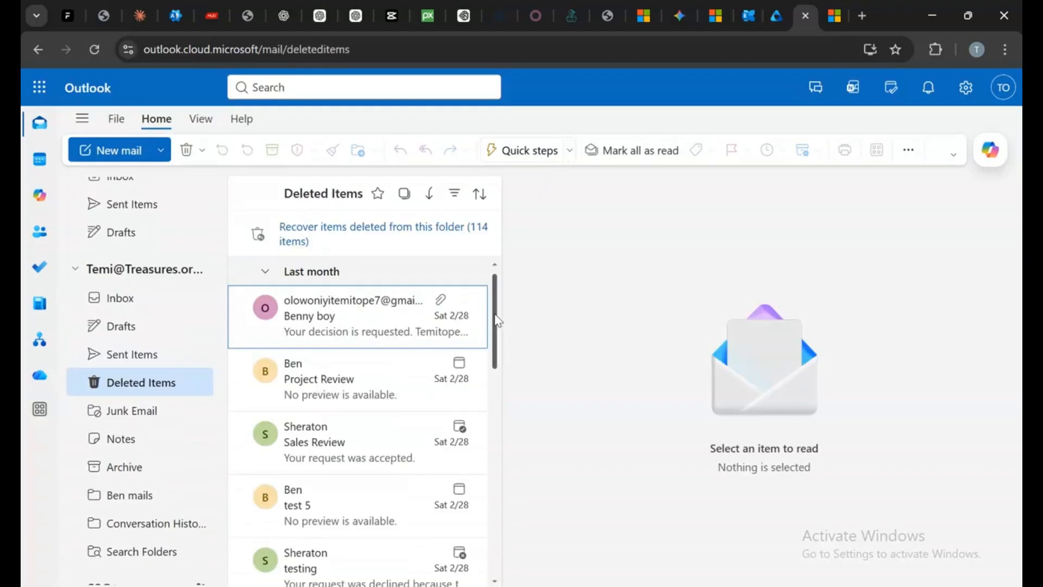
{"action": "left_click_drag", "start_coordinate": [498, 321], "coordinate": [498, 224]}
{"action": "left_click", "coordinate": [123, 300]}
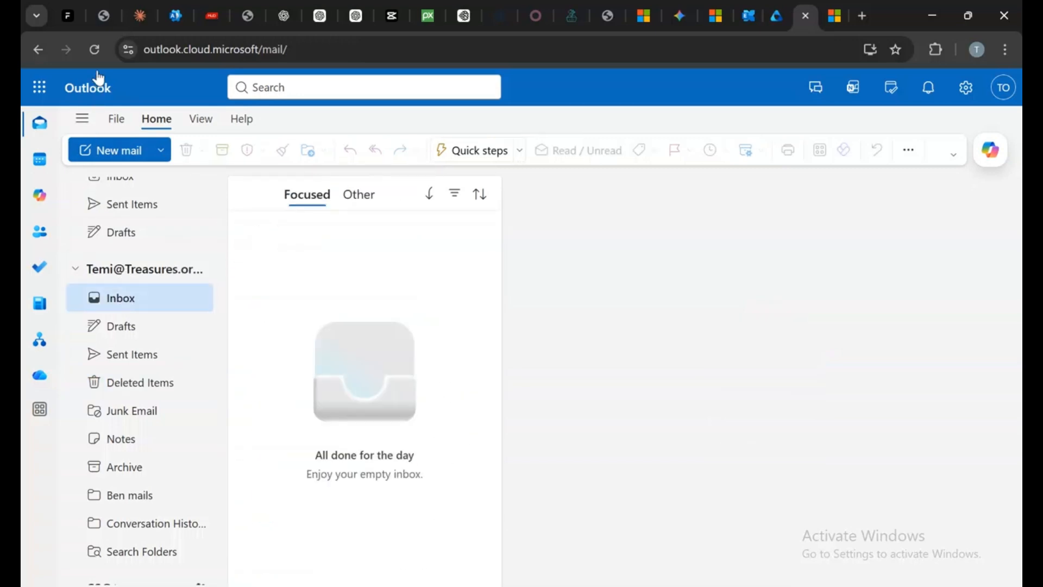
{"action": "left_click", "coordinate": [94, 50]}
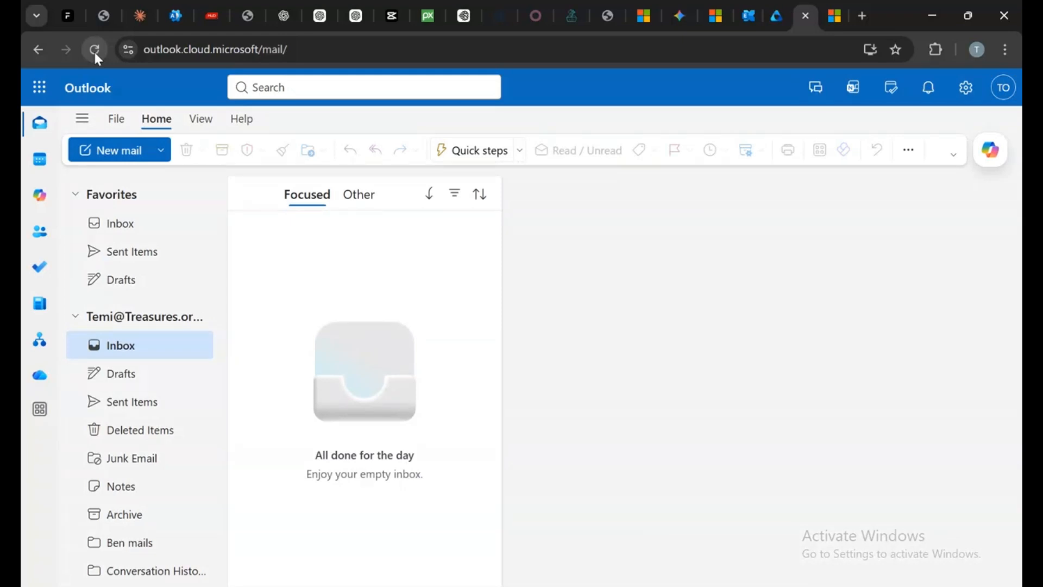
Open the recoverable items deleted from the Deleted Items folder and select all of them
{"action": "left_click", "coordinate": [132, 424]}
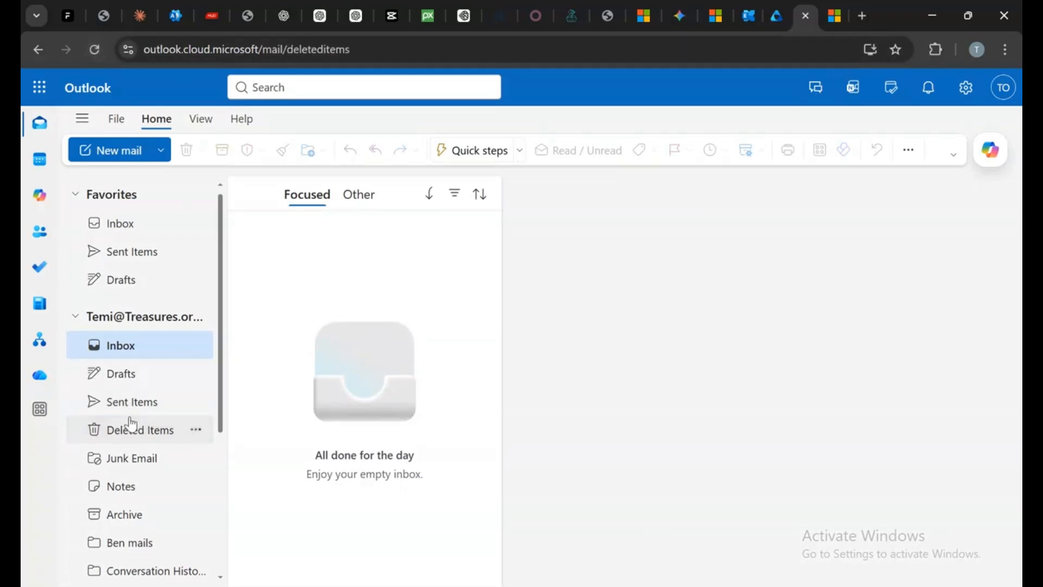
{"action": "left_click_drag", "start_coordinate": [494, 326], "coordinate": [510, 262]}
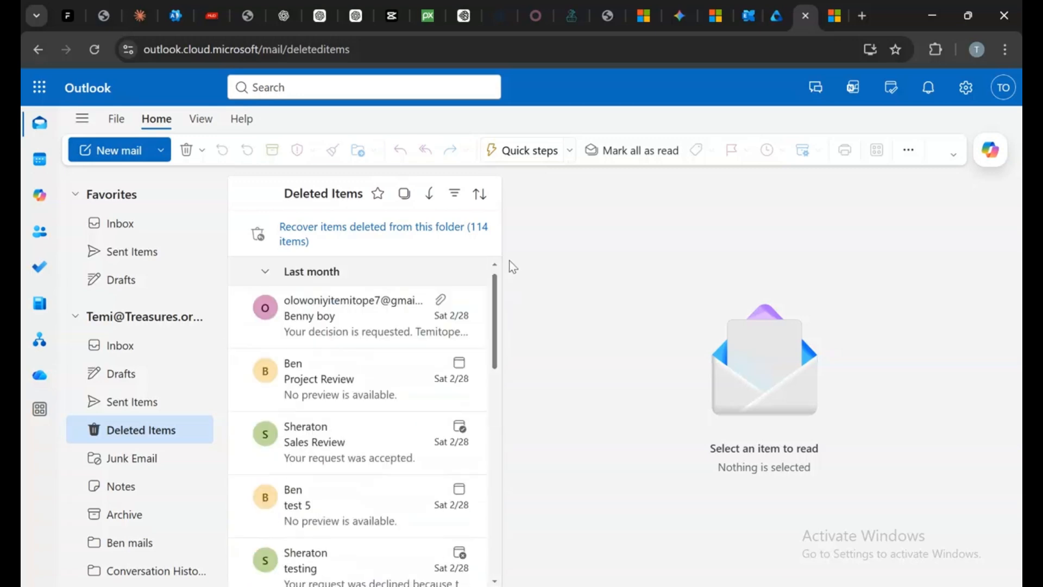
{"action": "left_click", "coordinate": [450, 234]}
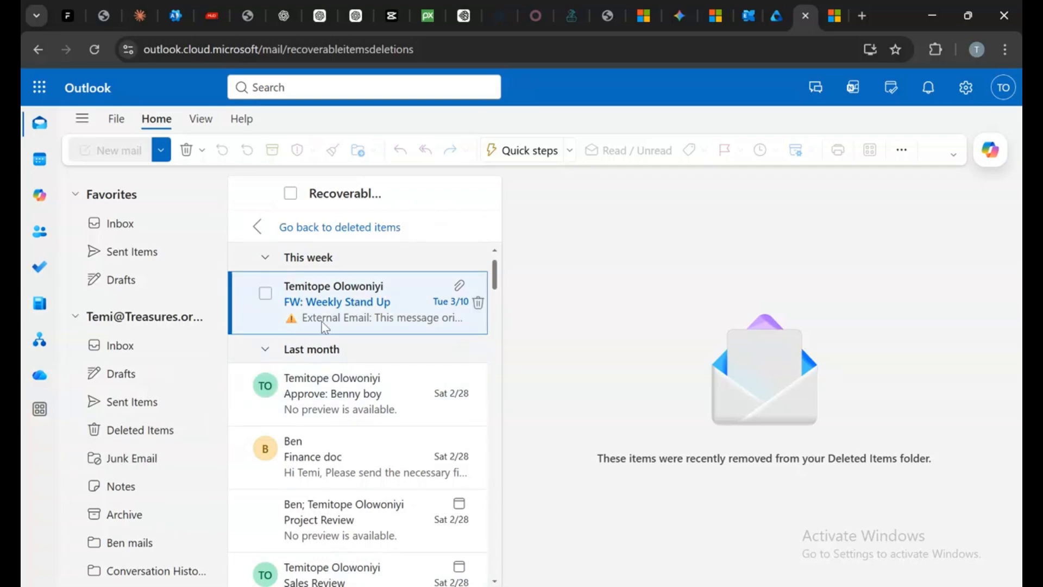
{"action": "left_click", "coordinate": [135, 348]}
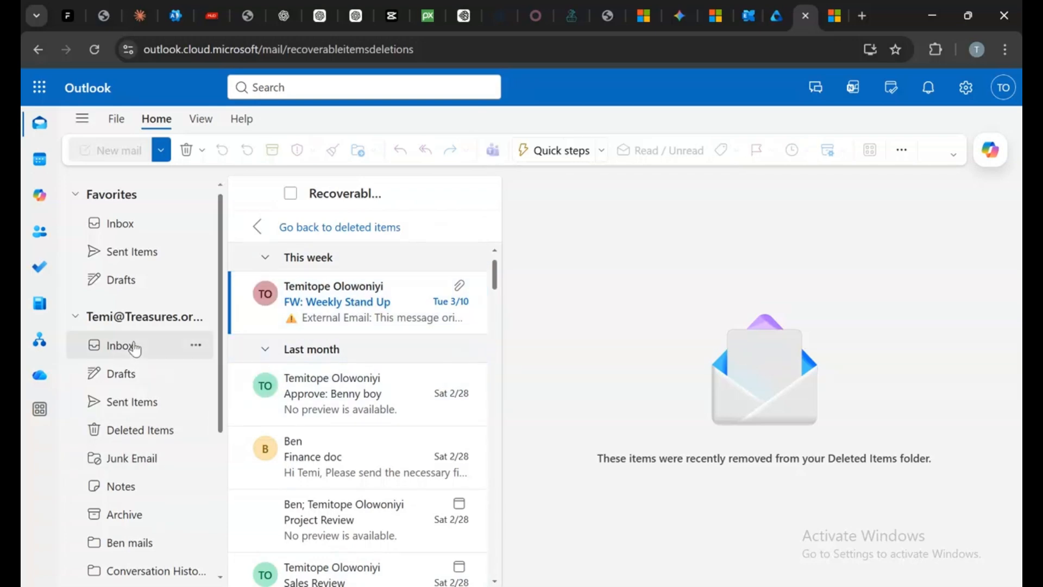
{"action": "left_click", "coordinate": [129, 432]}
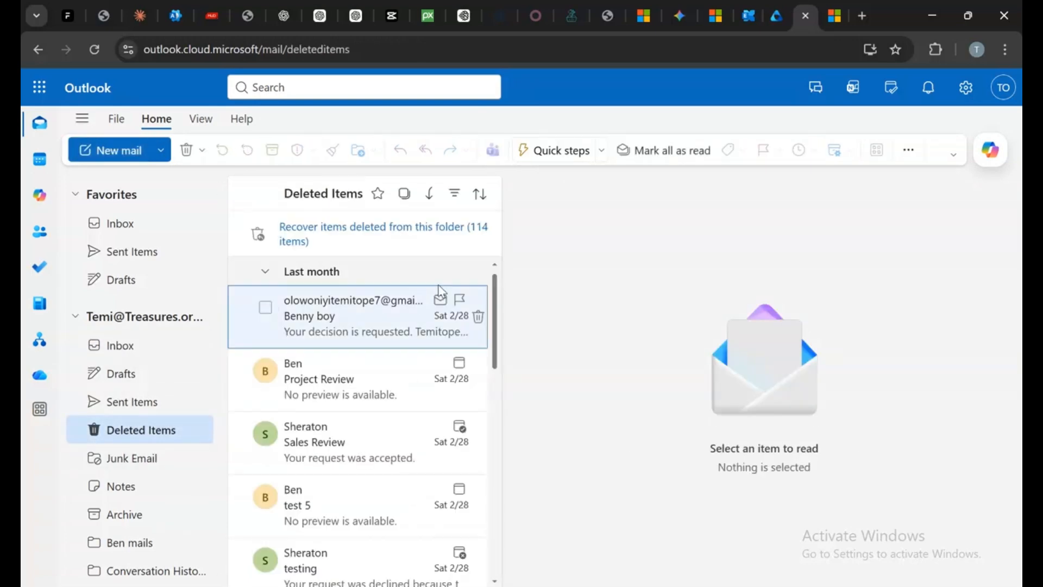
{"action": "left_click", "coordinate": [291, 239]}
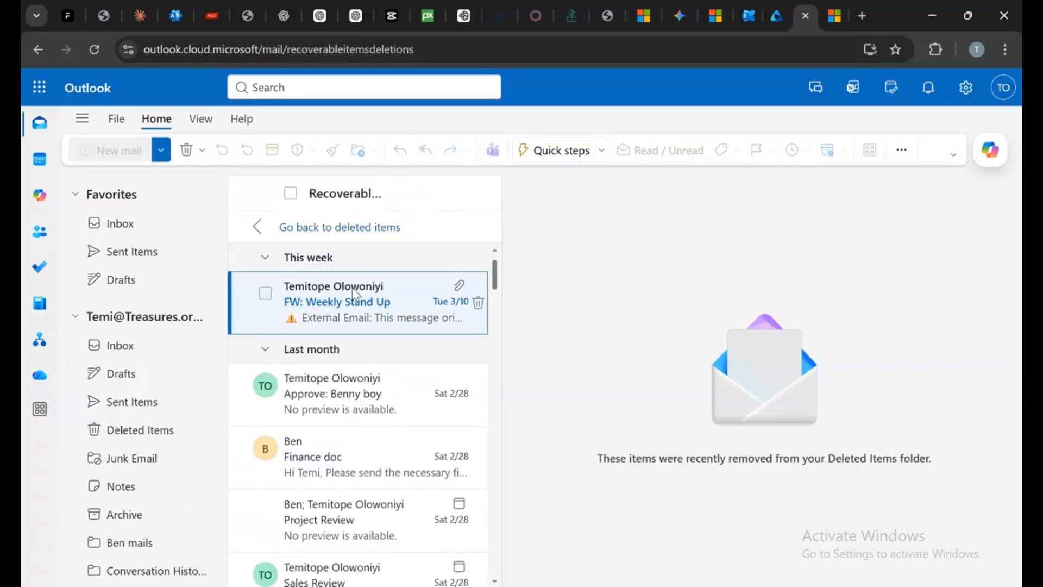
{"action": "left_click", "coordinate": [290, 195]}
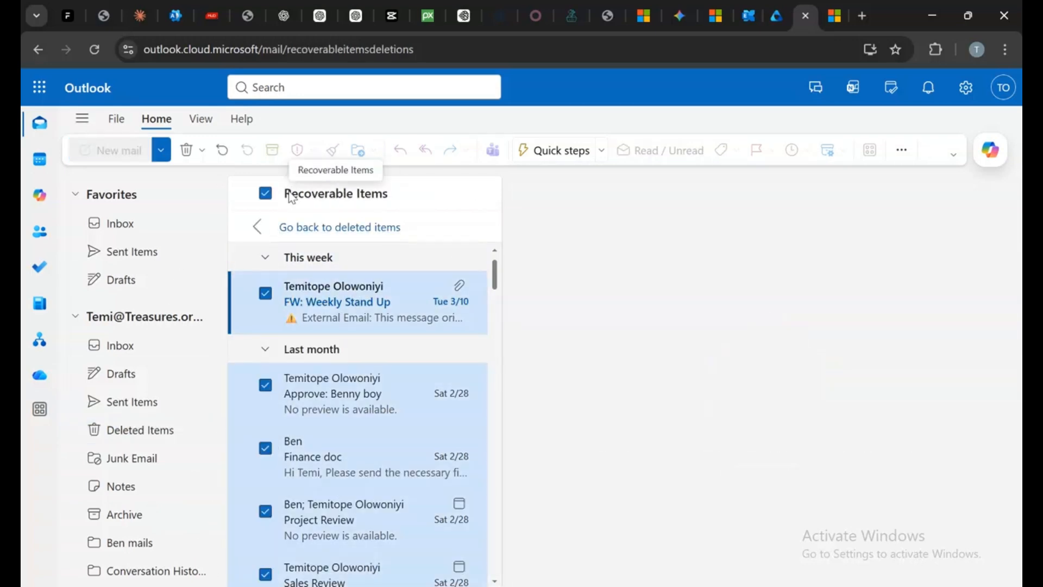